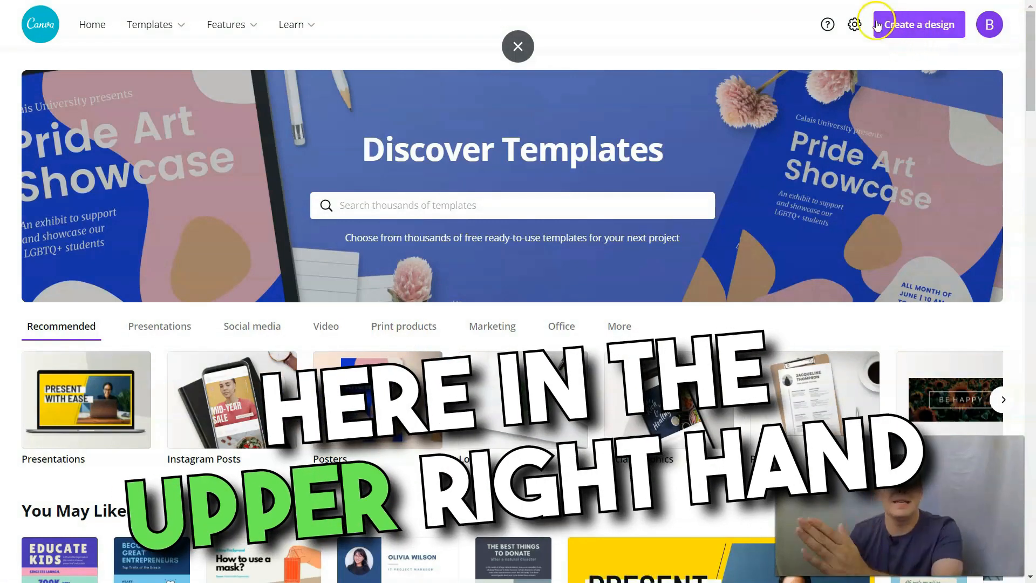
Step: Open the Facebook Covers template collection and look at the available color filters
{"action": "mouse_move", "coordinate": [162, 33]}
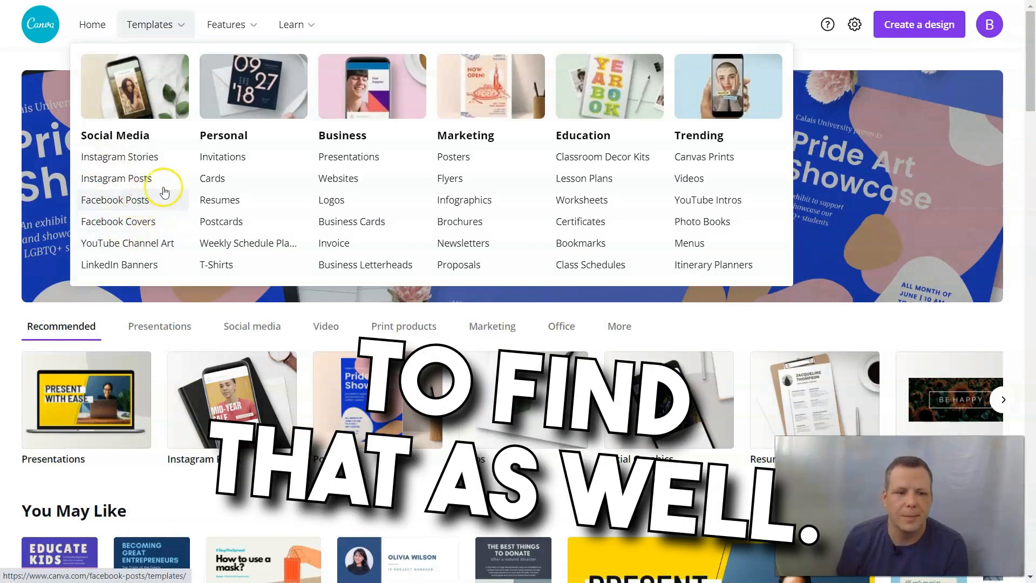
{"action": "left_click", "coordinate": [137, 223]}
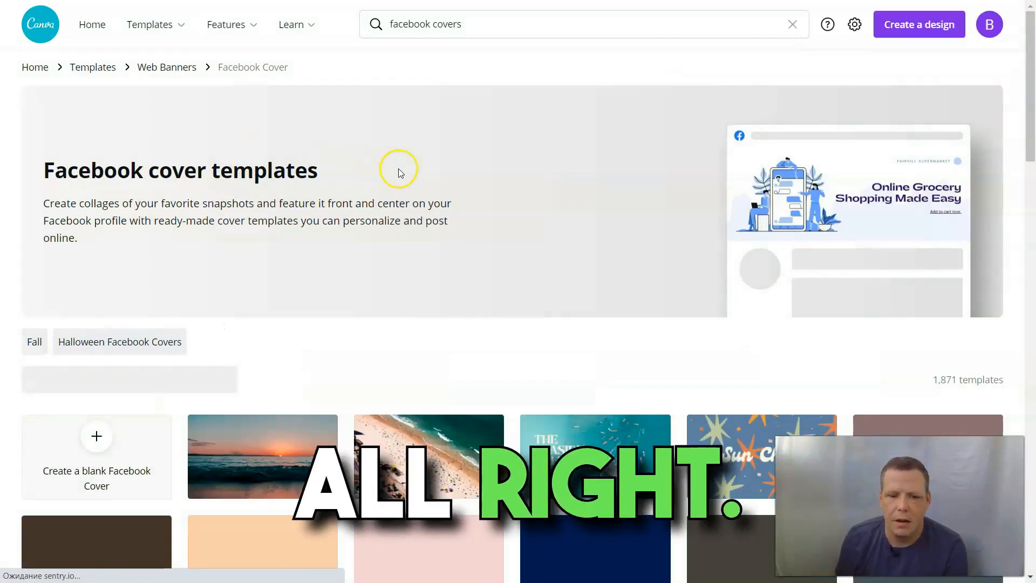
{"action": "scroll", "coordinate": [350, 207], "scroll_direction": "down", "scroll_amount": 4}
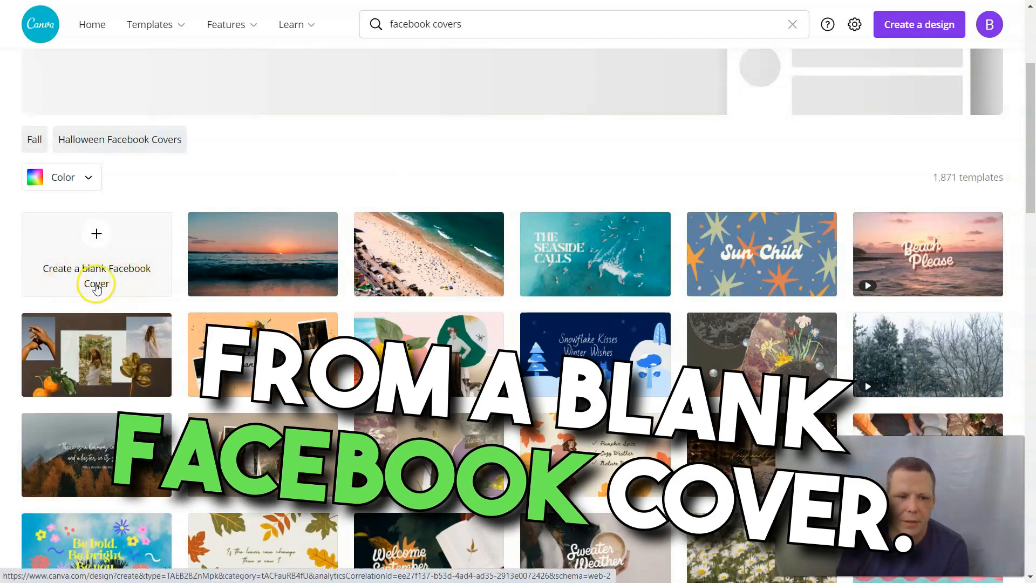
{"action": "left_click", "coordinate": [87, 178]}
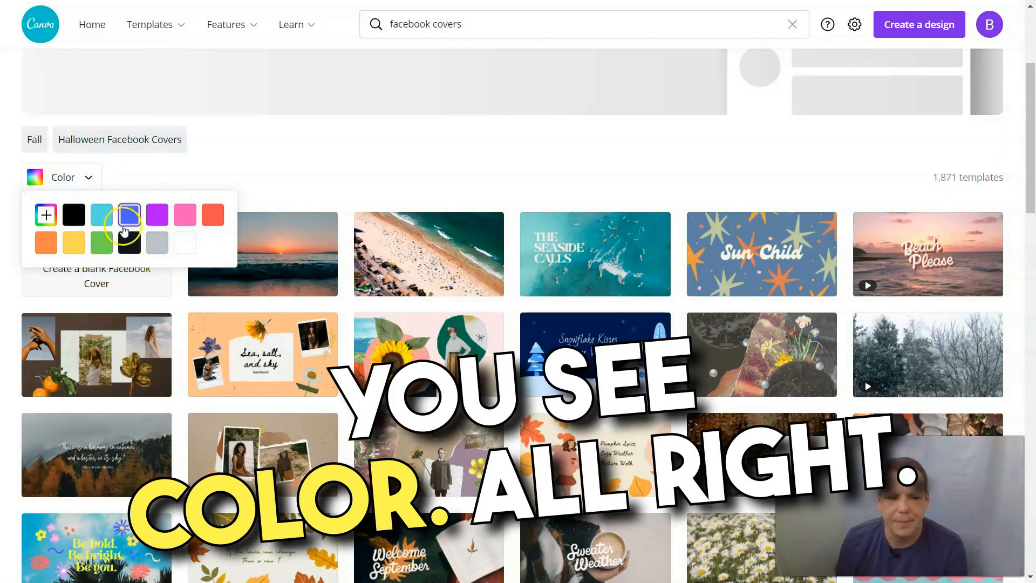
{"action": "left_click", "coordinate": [243, 173]}
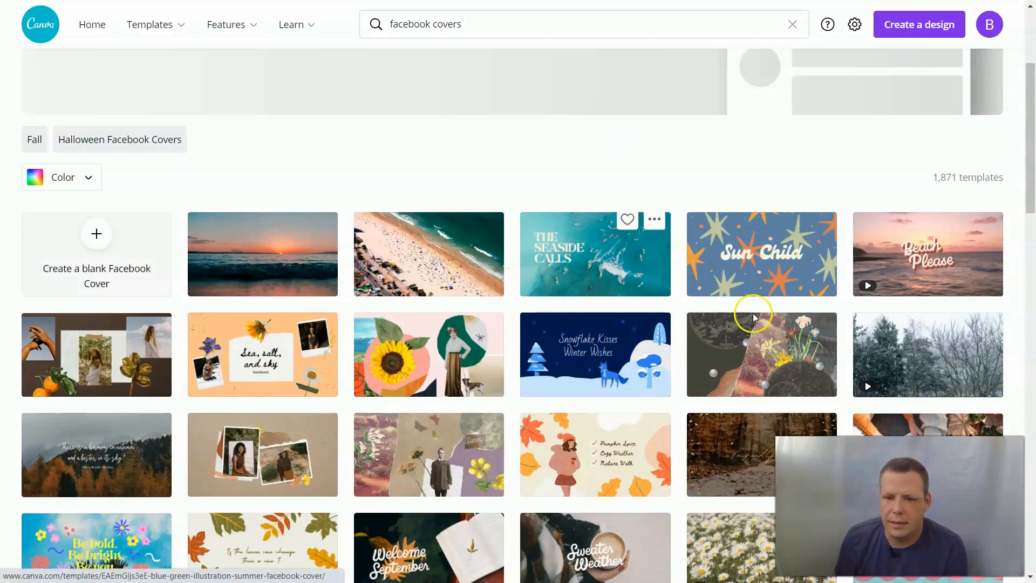
Step: Find the Orange Yellow Brown Photo Autumn Facebook Cover template and open it for customizing
{"action": "scroll", "coordinate": [725, 372], "scroll_direction": "down", "scroll_amount": 5}
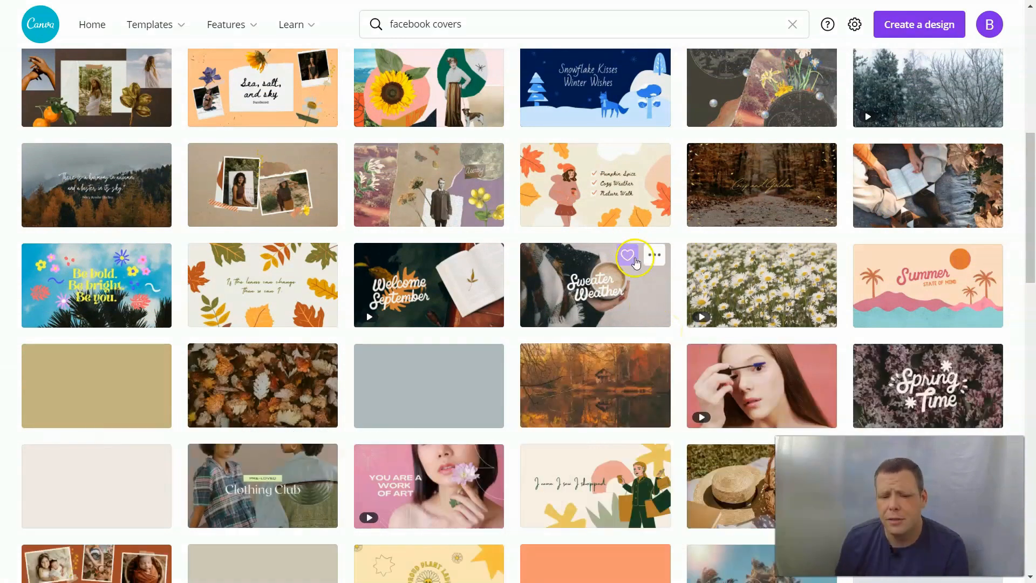
{"action": "left_click", "coordinate": [636, 262]}
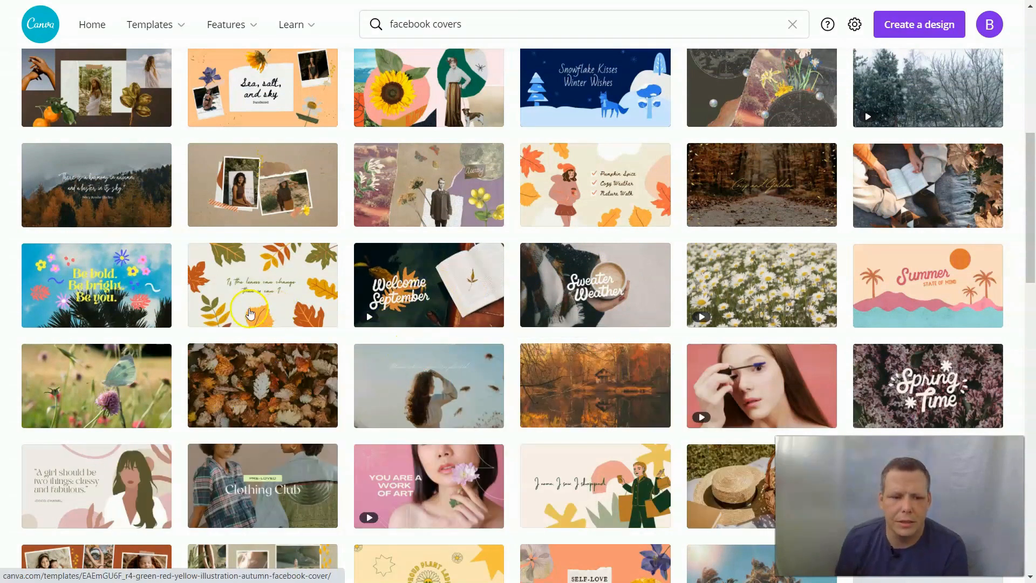
{"action": "scroll", "coordinate": [571, 345], "scroll_direction": "down", "scroll_amount": 2}
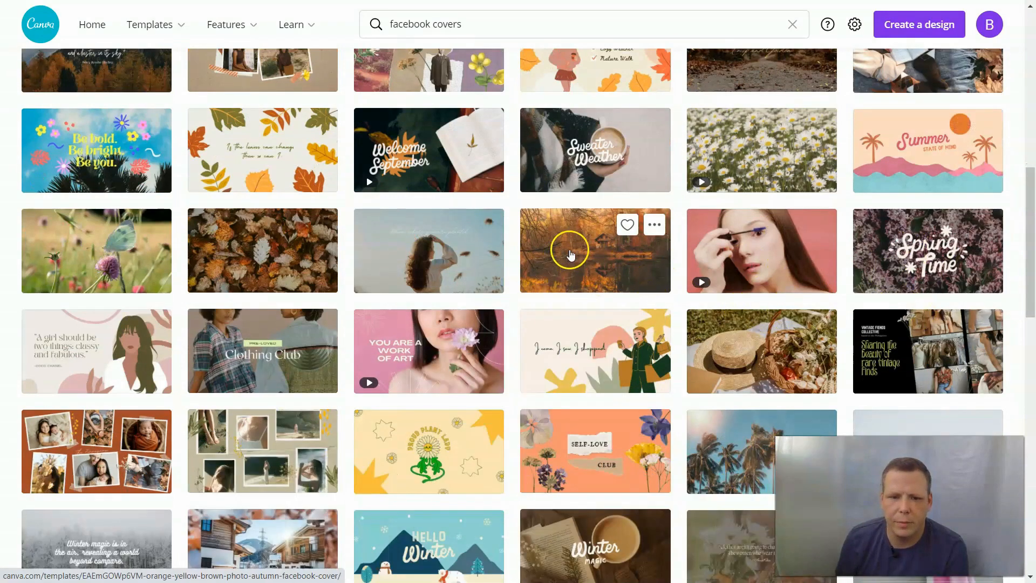
{"action": "left_click", "coordinate": [655, 225]}
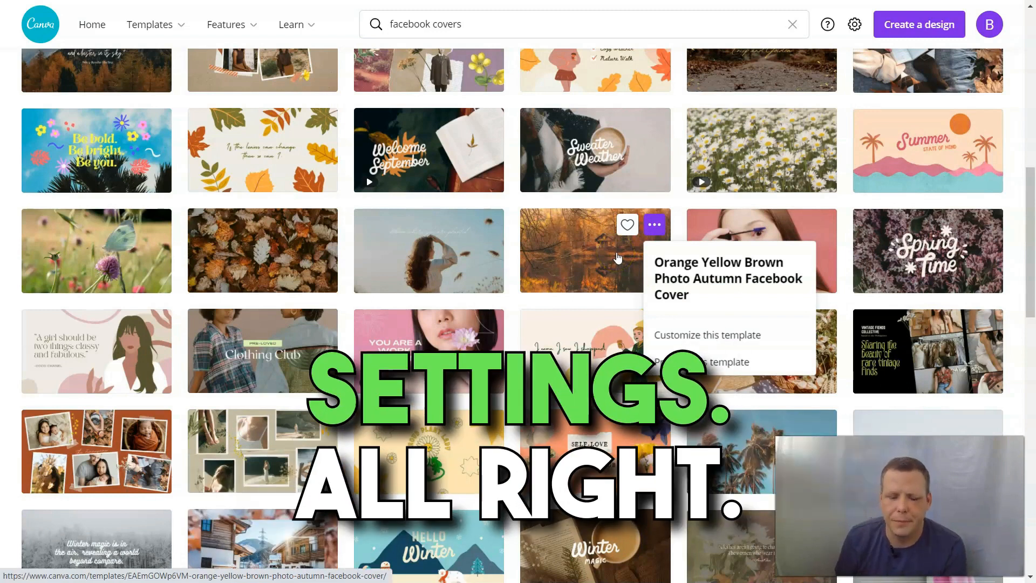
{"action": "scroll", "coordinate": [618, 257], "scroll_direction": "down", "scroll_amount": 1}
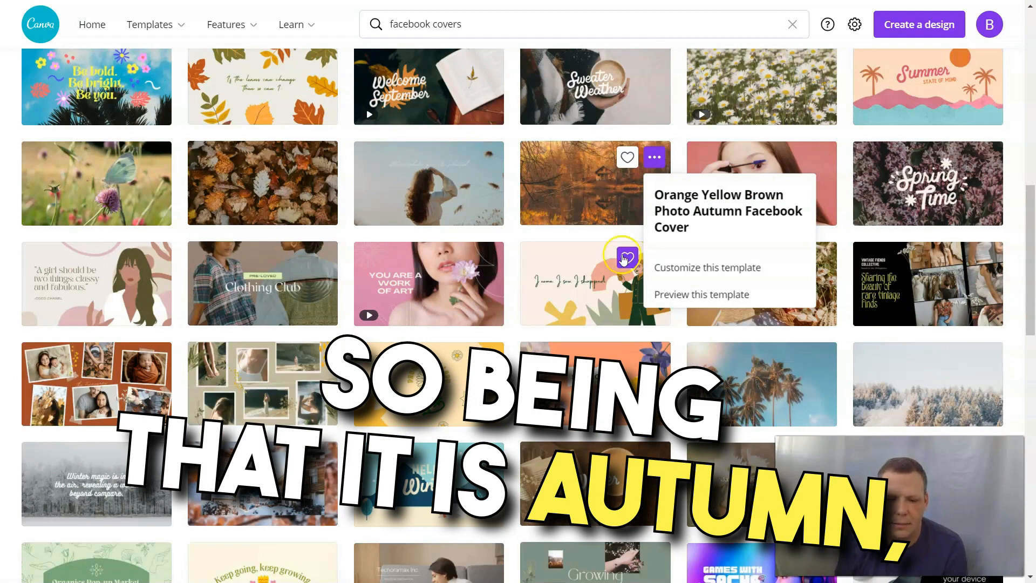
{"action": "scroll", "coordinate": [624, 260], "scroll_direction": "down", "scroll_amount": 2}
{"action": "scroll", "coordinate": [651, 276], "scroll_direction": "up", "scroll_amount": 2}
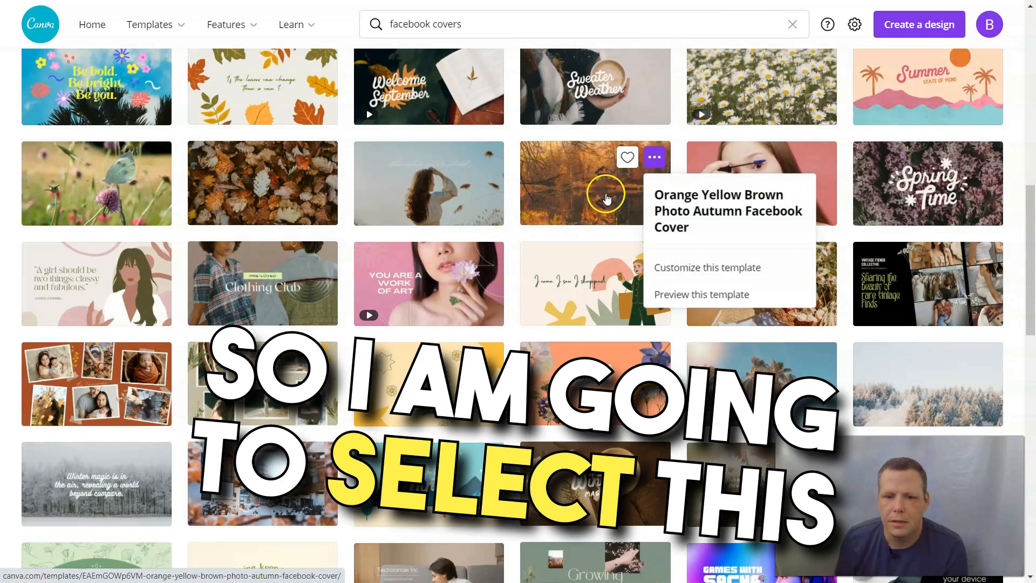
{"action": "left_click", "coordinate": [606, 199]}
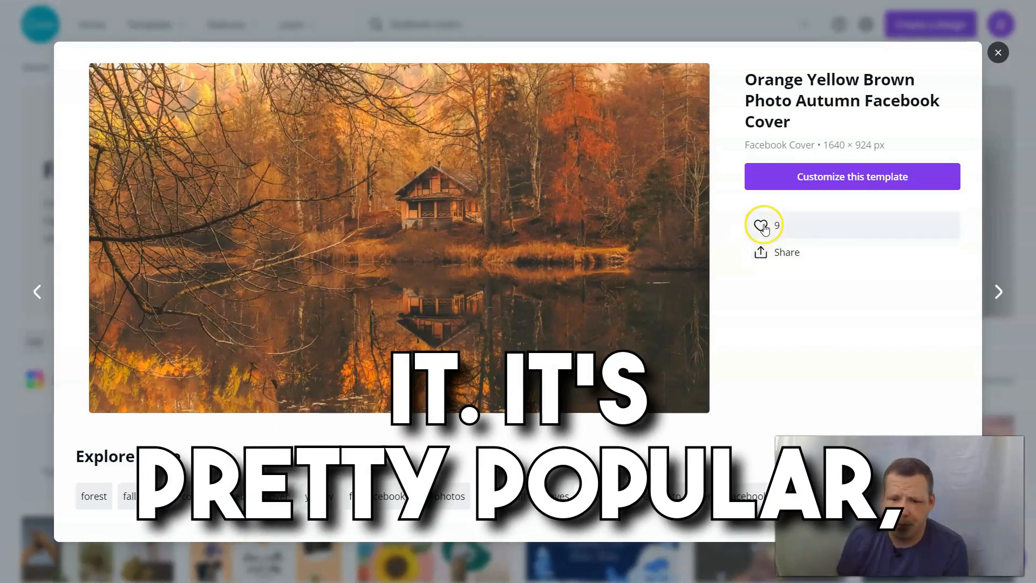
{"action": "left_click", "coordinate": [845, 173]}
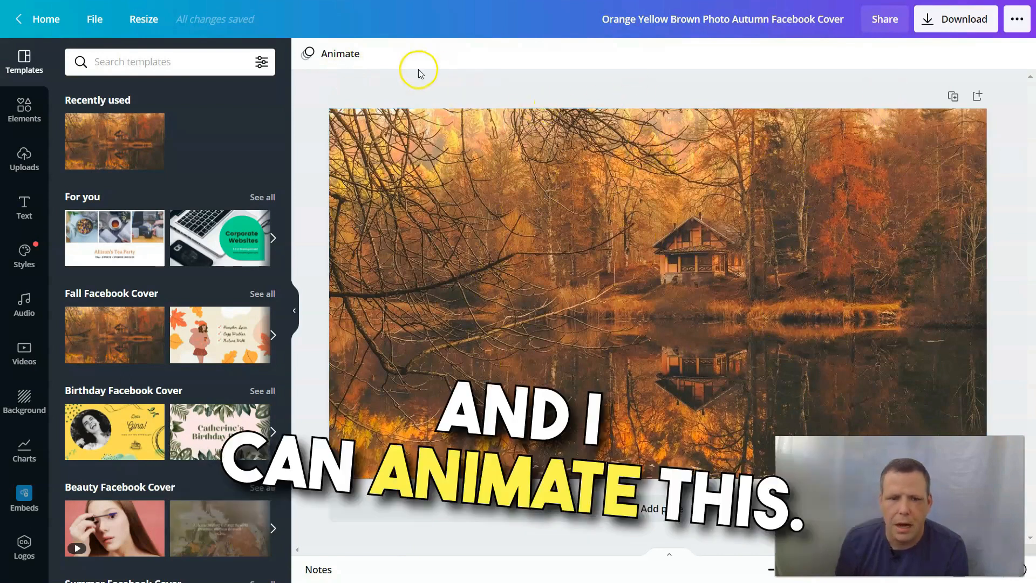
Step: Apply the Breathe page animation to the cover and set its timing to 10.0 seconds
{"action": "left_click", "coordinate": [342, 54]}
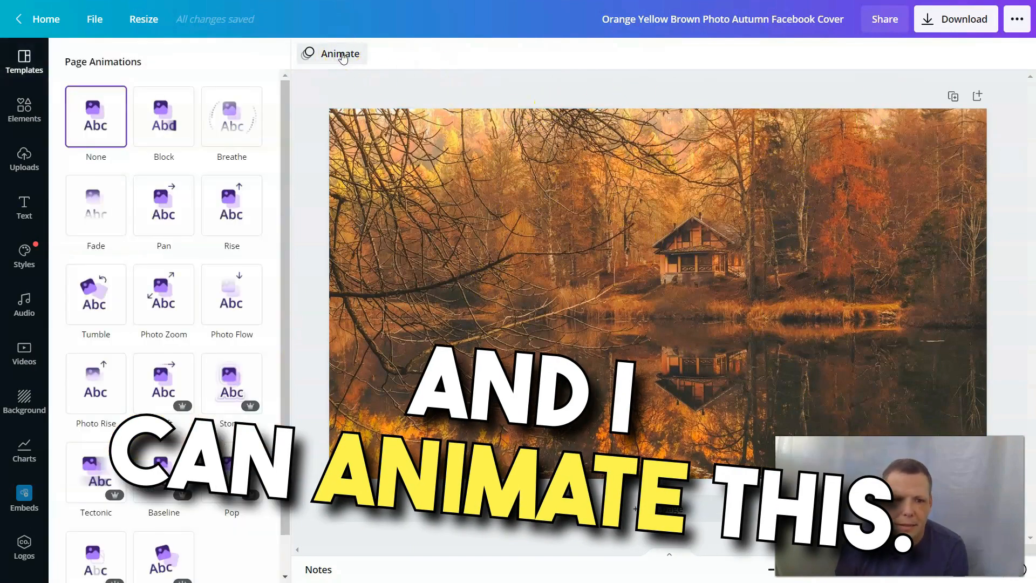
{"action": "left_click", "coordinate": [178, 133]}
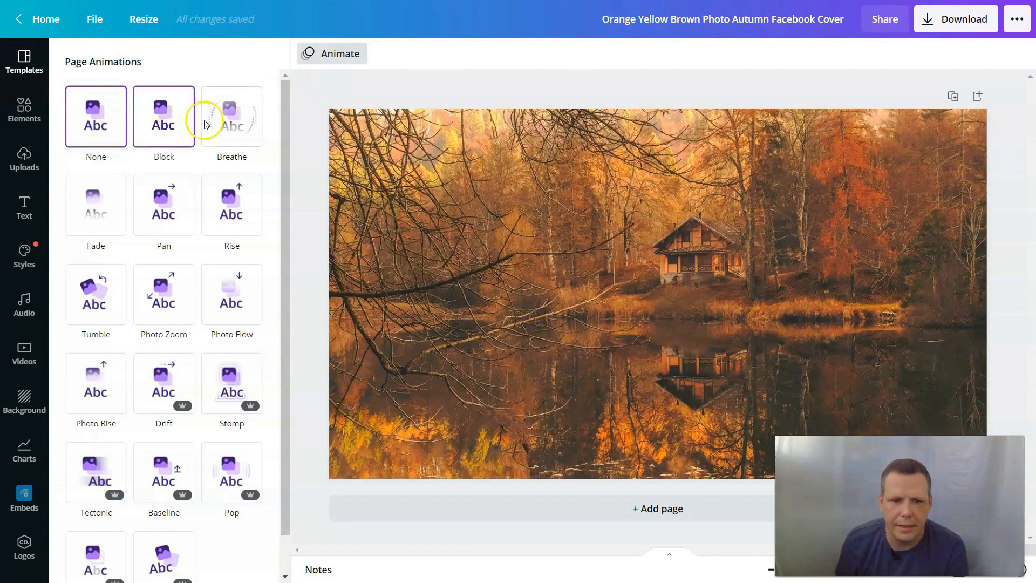
{"action": "left_click", "coordinate": [229, 123]}
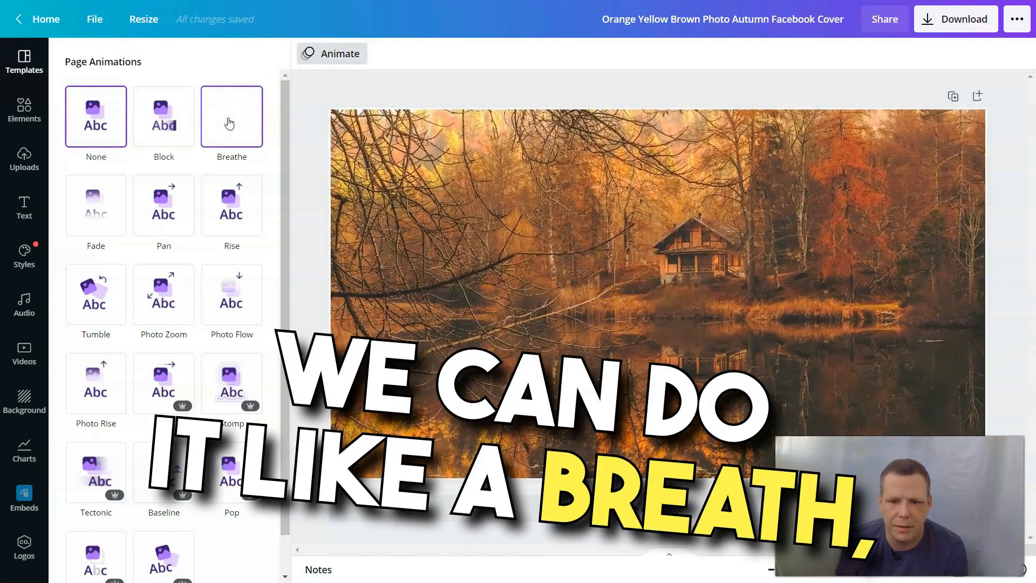
{"action": "left_click", "coordinate": [254, 219]}
{"action": "left_click", "coordinate": [241, 143]}
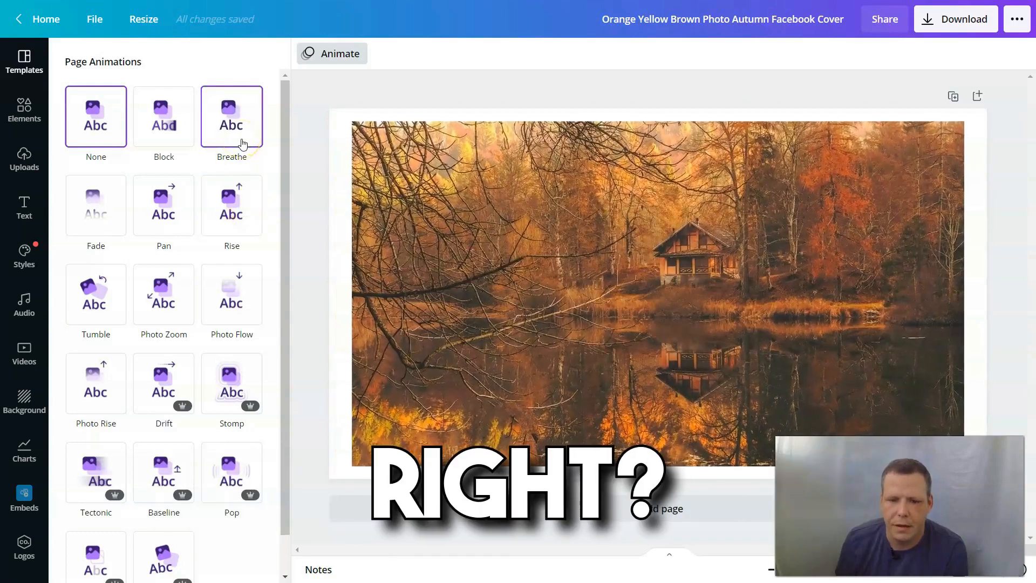
{"action": "left_click", "coordinate": [244, 133]}
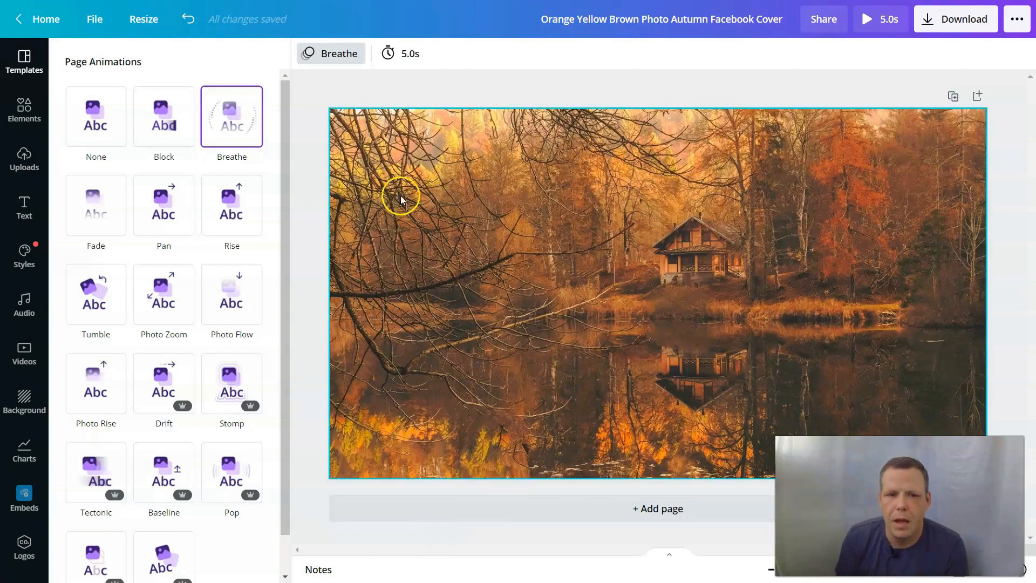
{"action": "left_click", "coordinate": [407, 54]}
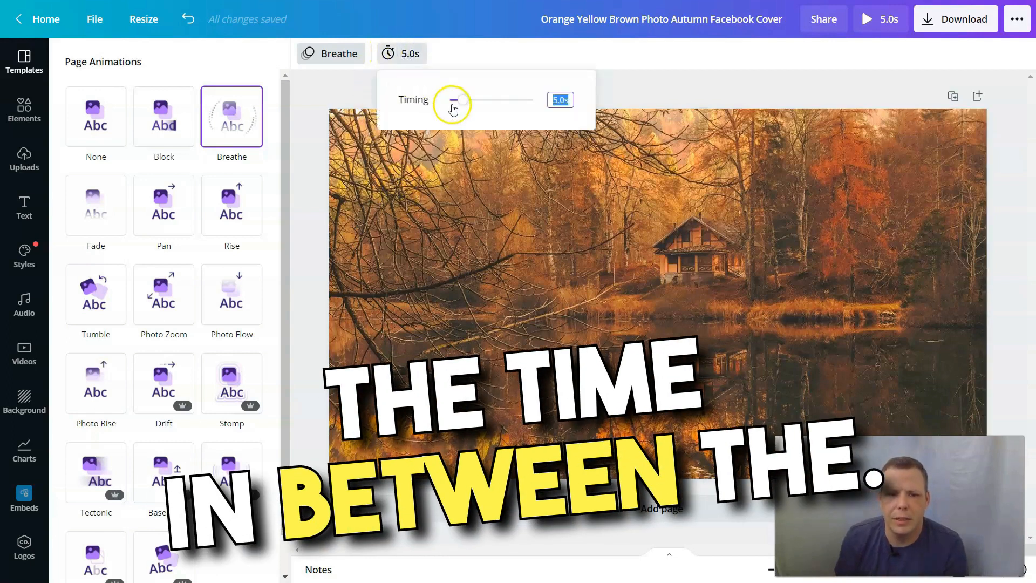
{"action": "mouse_move", "coordinate": [471, 107]}
{"action": "left_mouse_down"}
{"action": "mouse_move", "coordinate": [491, 102]}
{"action": "mouse_move", "coordinate": [477, 100]}
{"action": "left_mouse_up"}
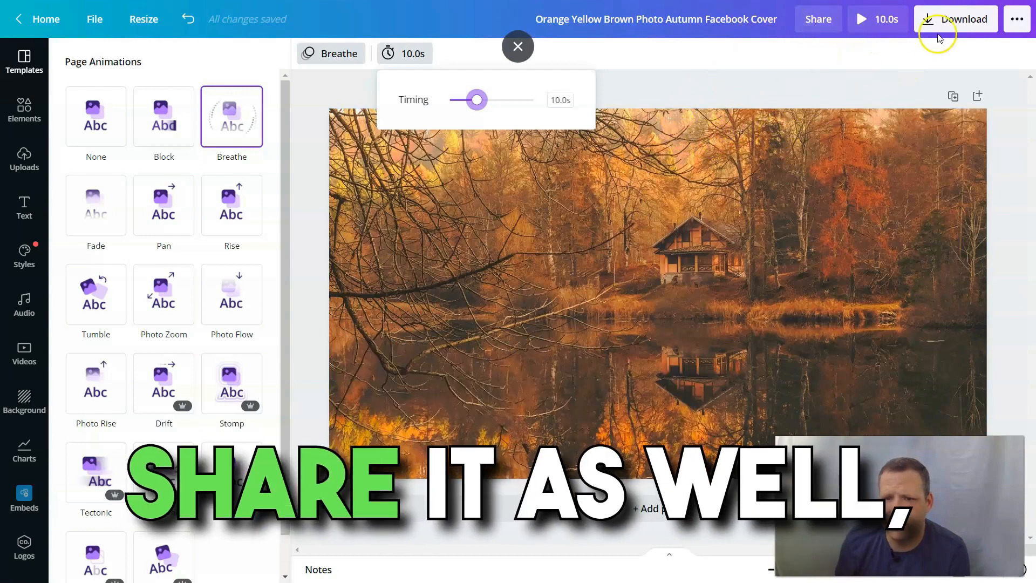
Step: Review the publishing and sharing options for the cover design
{"action": "left_click", "coordinate": [1022, 25]}
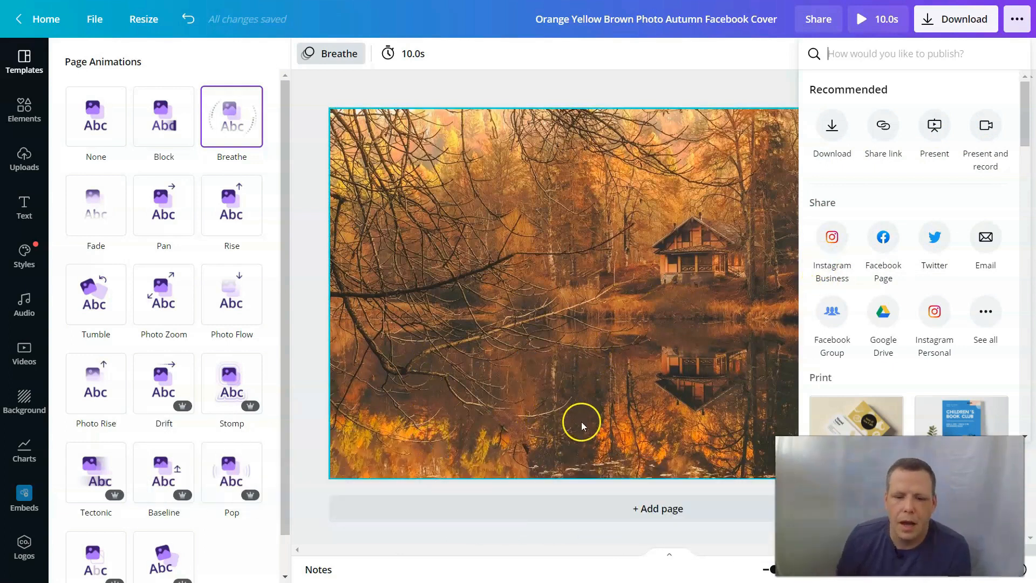
{"action": "left_click", "coordinate": [761, 89]}
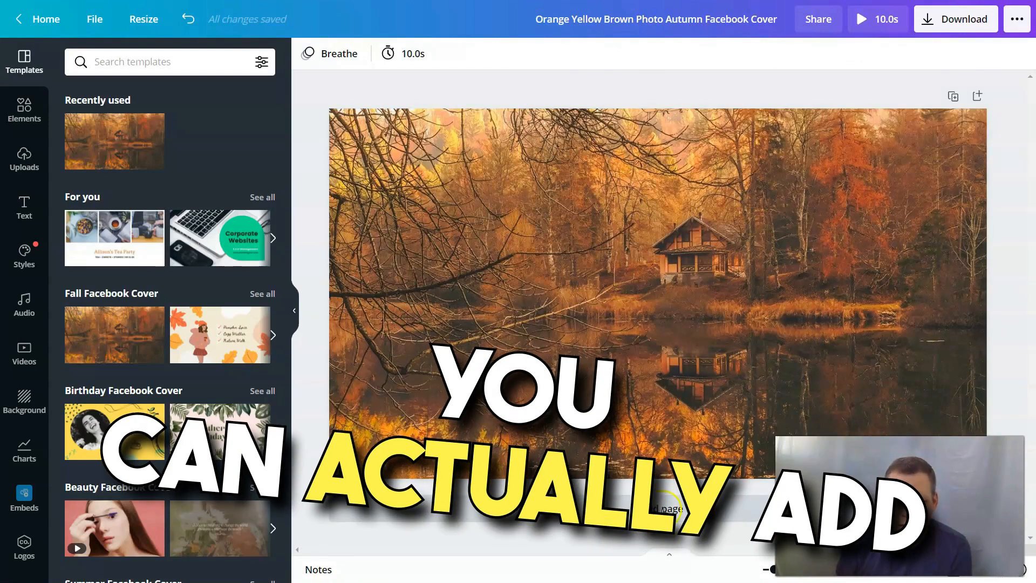
Step: Add a blank second page to the design and look over both pages
{"action": "left_click", "coordinate": [663, 508]}
{"action": "scroll", "coordinate": [528, 243], "scroll_direction": "up", "scroll_amount": 5}
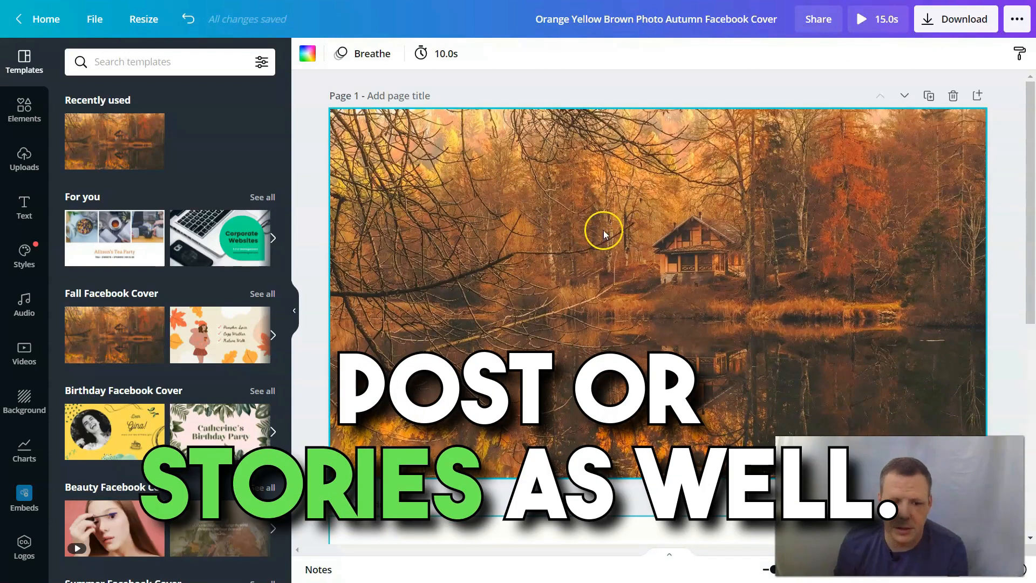
{"action": "scroll", "coordinate": [641, 400], "scroll_direction": "down", "scroll_amount": 7}
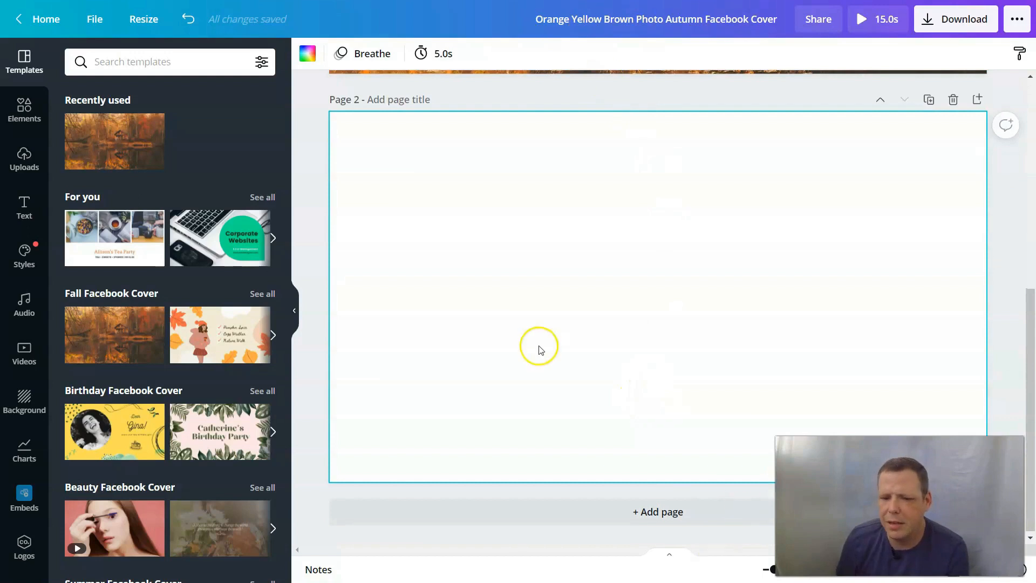
{"action": "scroll", "coordinate": [671, 296], "scroll_direction": "up", "scroll_amount": 5}
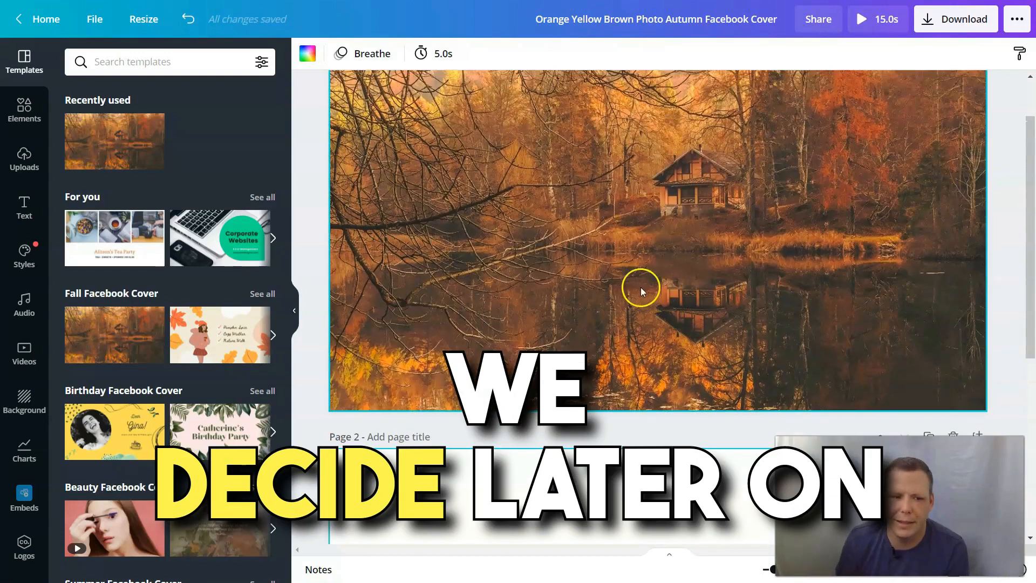
{"action": "scroll", "coordinate": [238, 303], "scroll_direction": "down", "scroll_amount": 3}
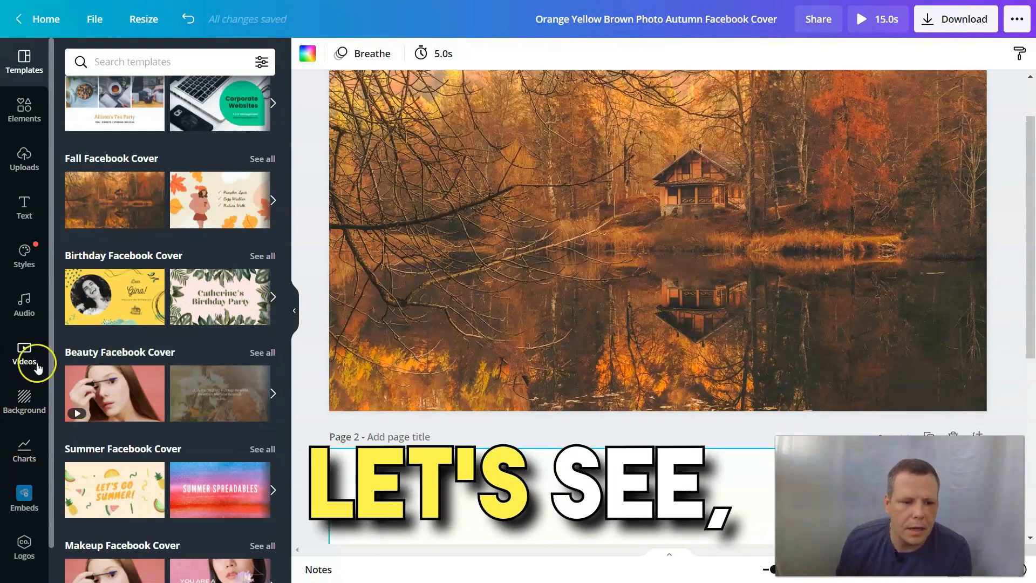
Step: Embed the example YouTube video on the blank second page, and delete it again
{"action": "left_click", "coordinate": [27, 495]}
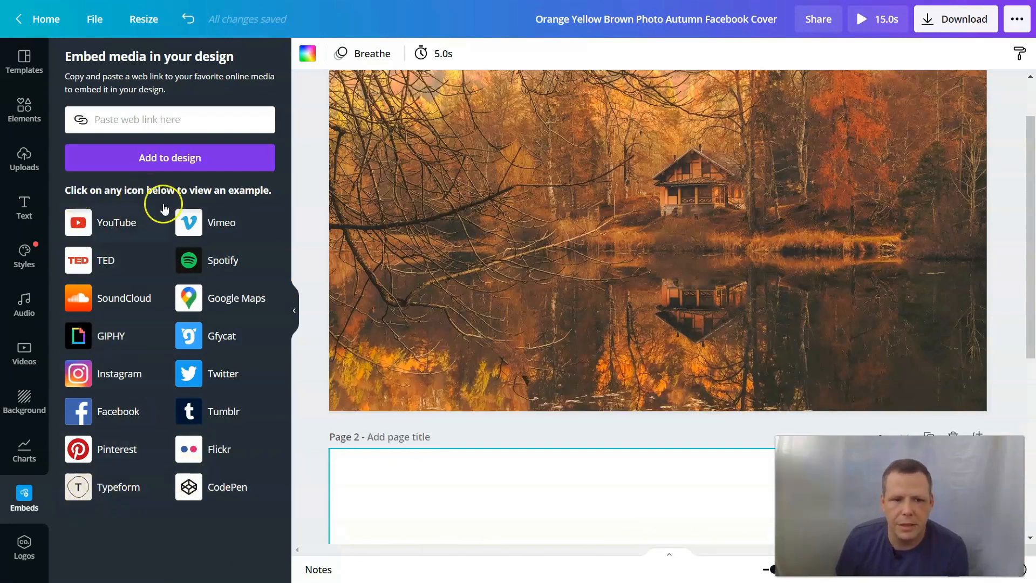
{"action": "left_click", "coordinate": [120, 222]}
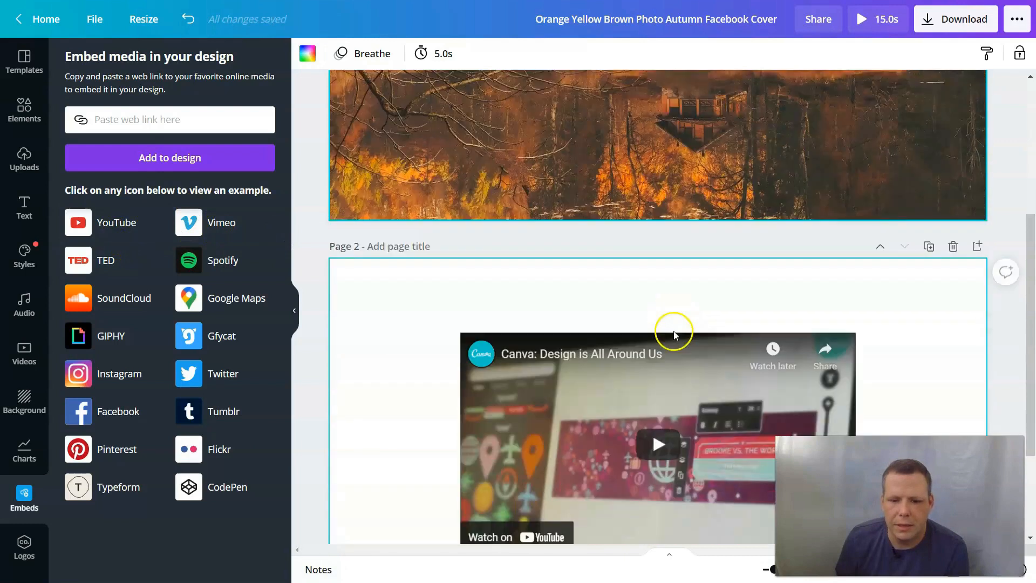
{"action": "scroll", "coordinate": [670, 333], "scroll_direction": "down", "scroll_amount": 1}
{"action": "left_click", "coordinate": [589, 352]}
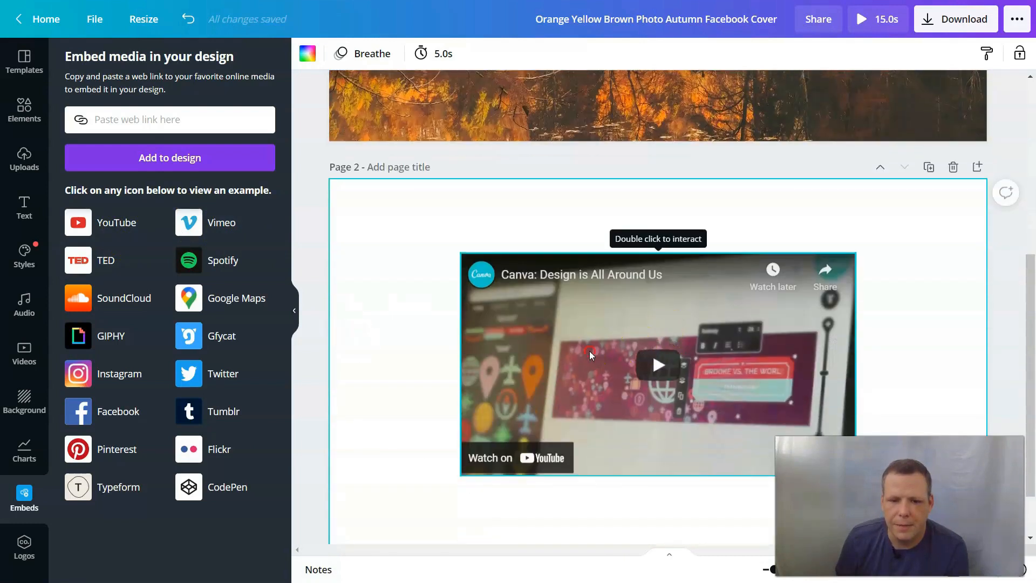
{"action": "right_click", "coordinate": [589, 351]}
{"action": "left_click", "coordinate": [647, 400]}
Step: Embed the example YouTube video over the autumn photo on page 1 and enlarge it slightly
{"action": "left_click", "coordinate": [542, 136]}
{"action": "left_click", "coordinate": [573, 280]}
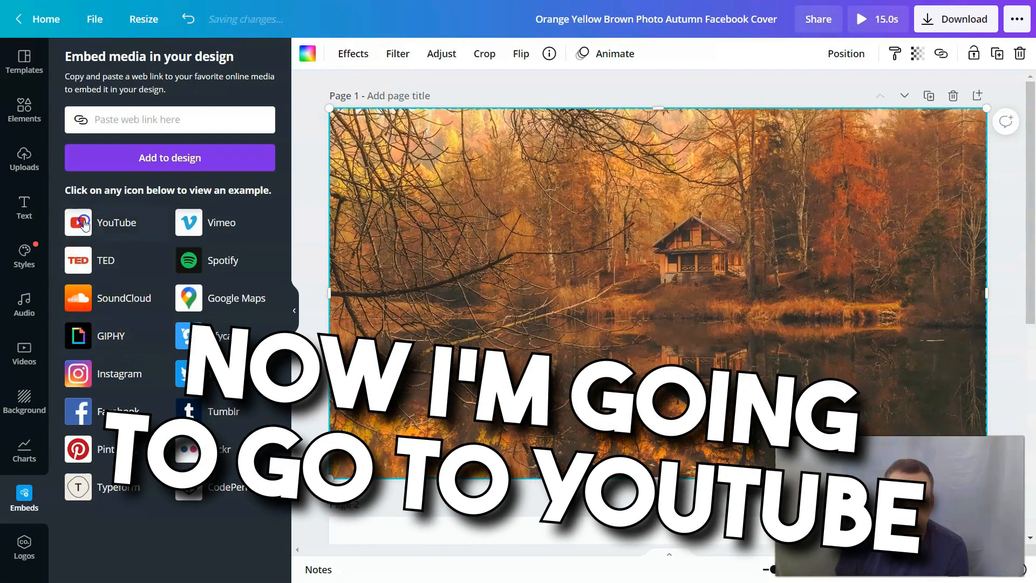
{"action": "left_click", "coordinate": [83, 223]}
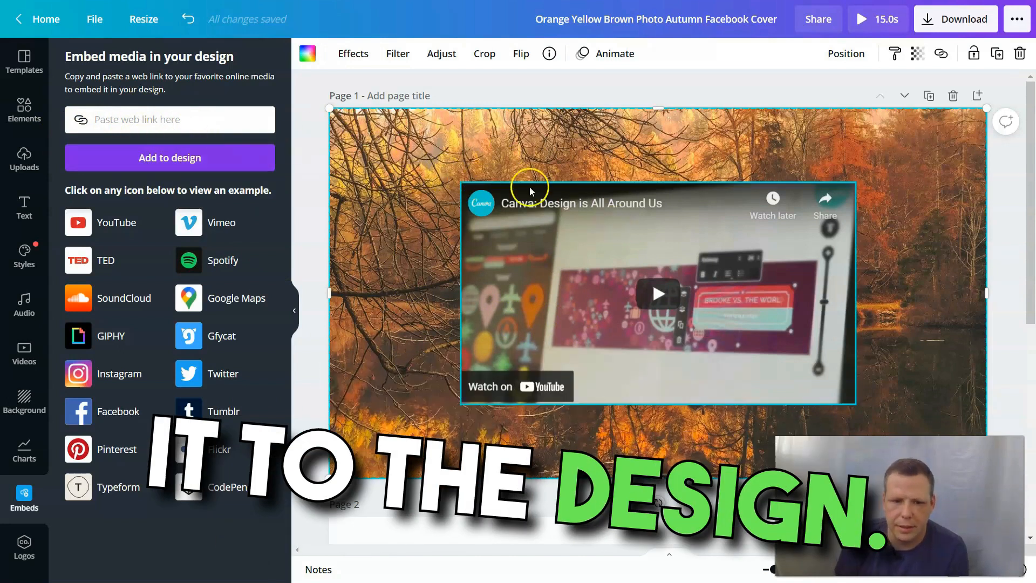
{"action": "left_click", "coordinate": [478, 229]}
{"action": "left_click_drag", "start_coordinate": [460, 182], "coordinate": [400, 238]}
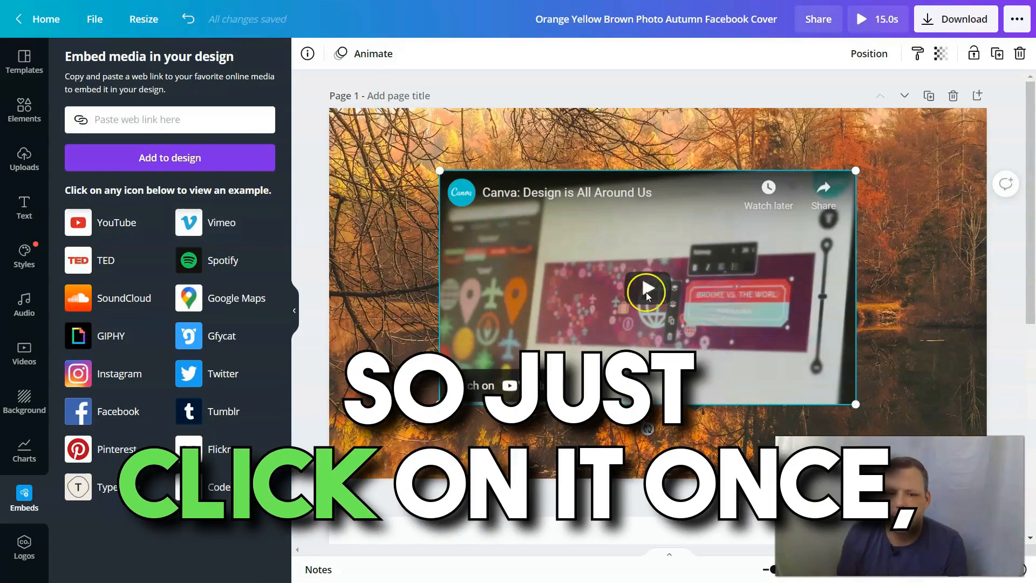
{"action": "left_click", "coordinate": [514, 267]}
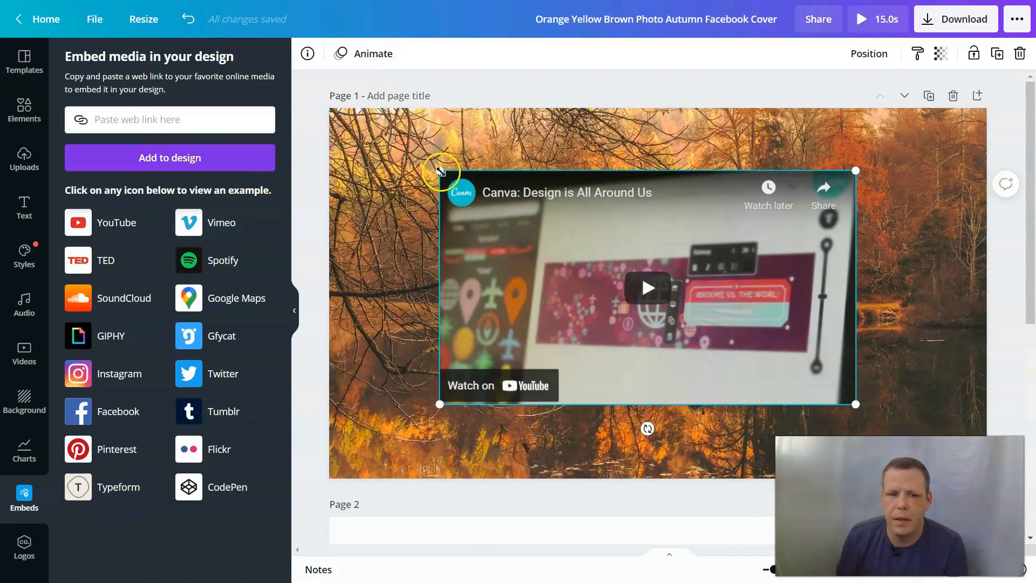
Step: Shrink the embedded video to about a third of the page width and move it to the photo's upper-left area
{"action": "left_click_drag", "start_coordinate": [452, 184], "coordinate": [604, 329]}
{"action": "left_click", "coordinate": [667, 353]}
{"action": "left_click_drag", "start_coordinate": [710, 347], "coordinate": [425, 225]}
Step: Delete the embedded YouTube video from page 1
{"action": "right_click", "coordinate": [425, 226]}
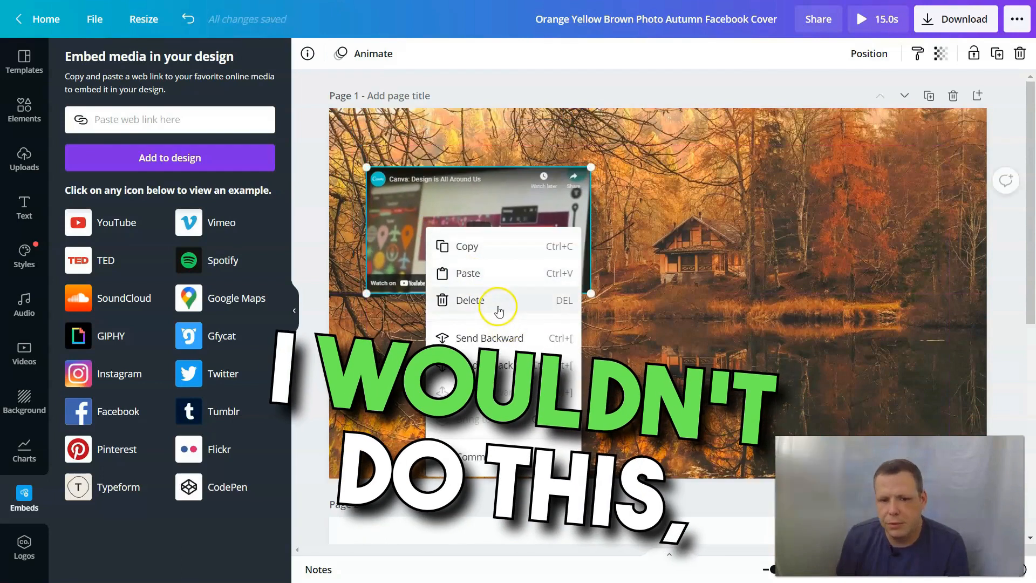
{"action": "left_click", "coordinate": [501, 313]}
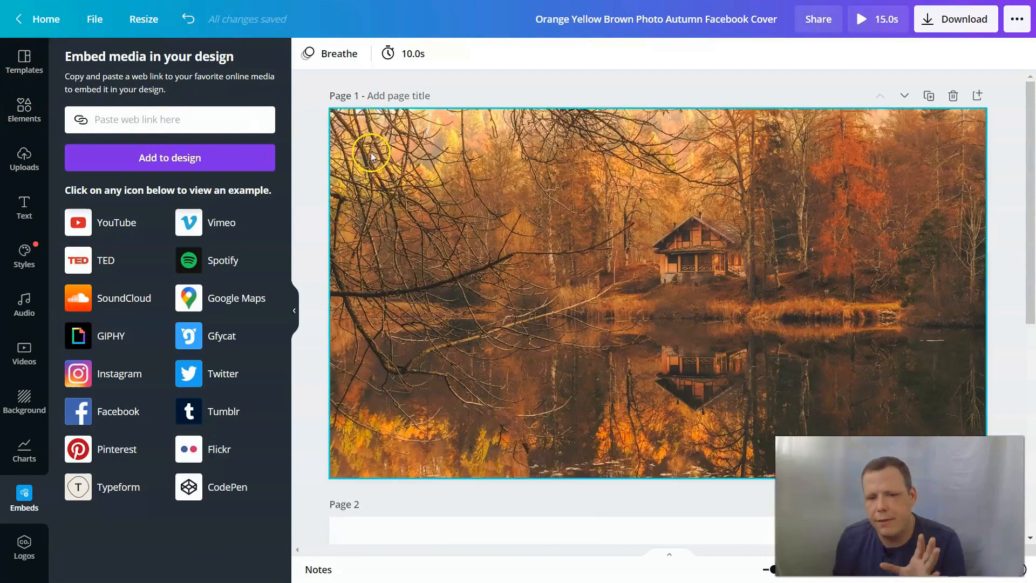
Step: Browse the recently used text styles and the font combinations available for the cover
{"action": "left_click", "coordinate": [24, 207]}
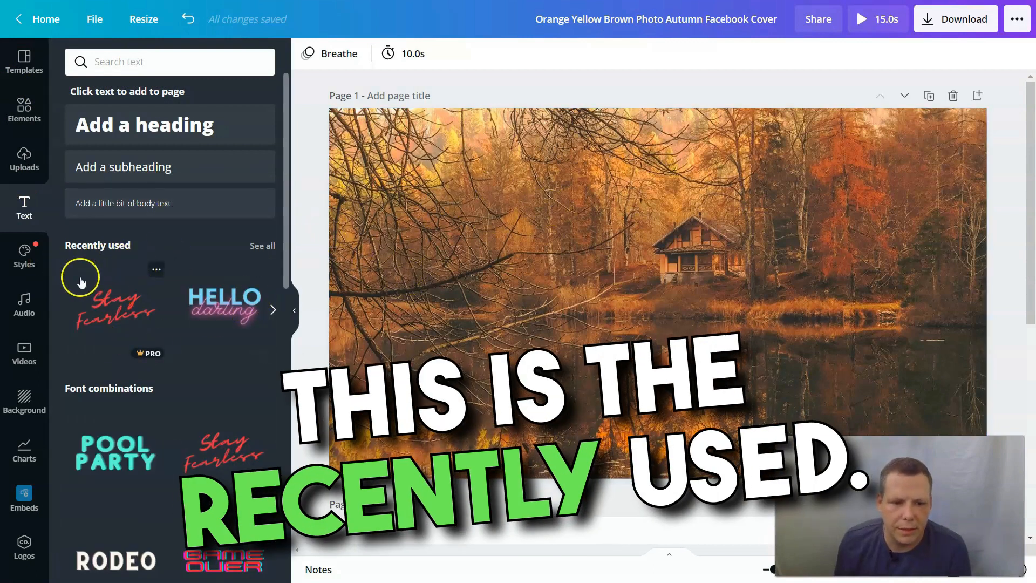
{"action": "left_click", "coordinate": [274, 311]}
{"action": "left_click", "coordinate": [274, 311]}
{"action": "left_click", "coordinate": [274, 312]}
{"action": "left_click", "coordinate": [274, 312]}
{"action": "left_click", "coordinate": [247, 309]}
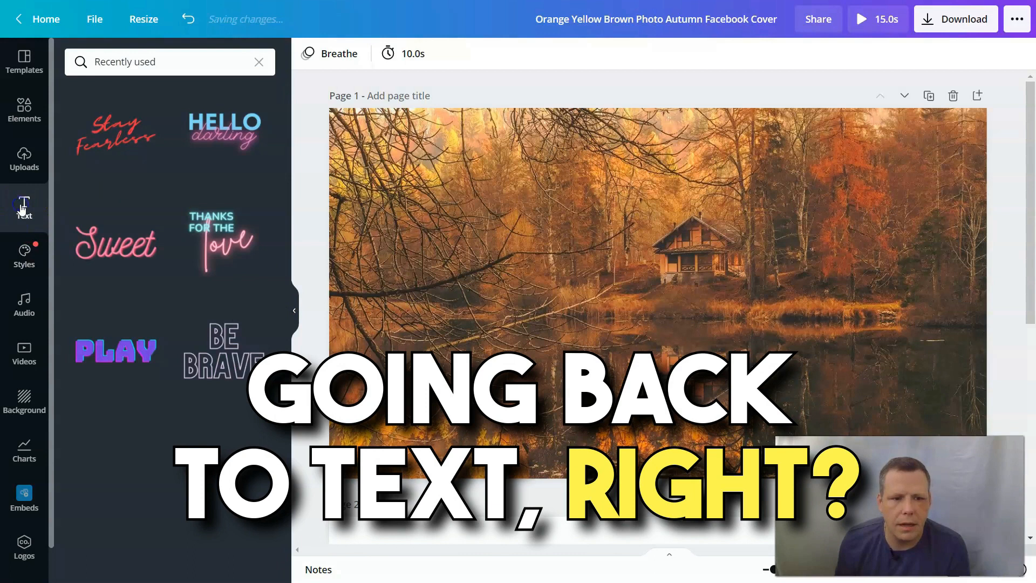
{"action": "left_click", "coordinate": [259, 63]}
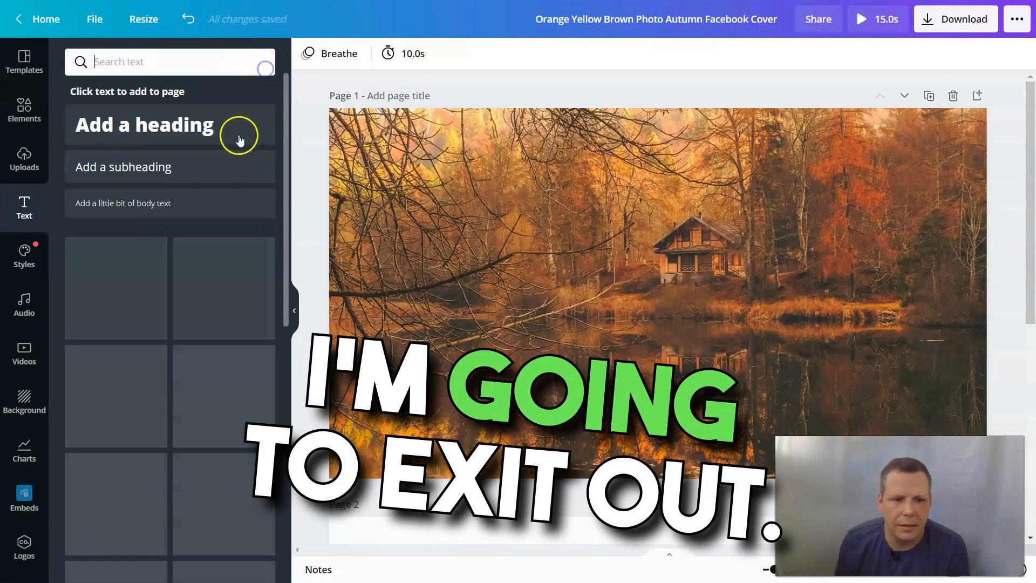
{"action": "scroll", "coordinate": [168, 331], "scroll_direction": "down", "scroll_amount": 3}
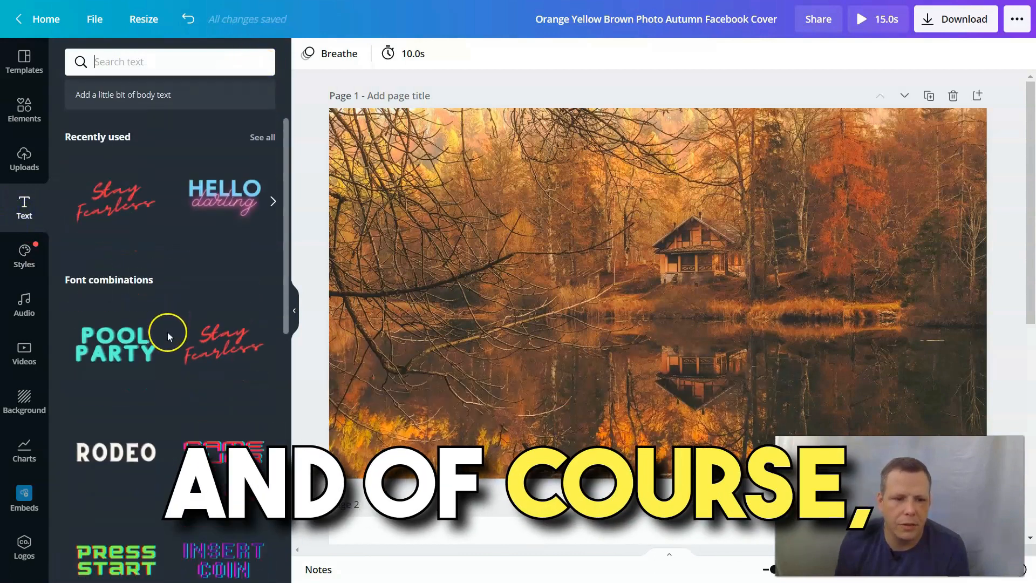
{"action": "scroll", "coordinate": [195, 329], "scroll_direction": "down", "scroll_amount": 10}
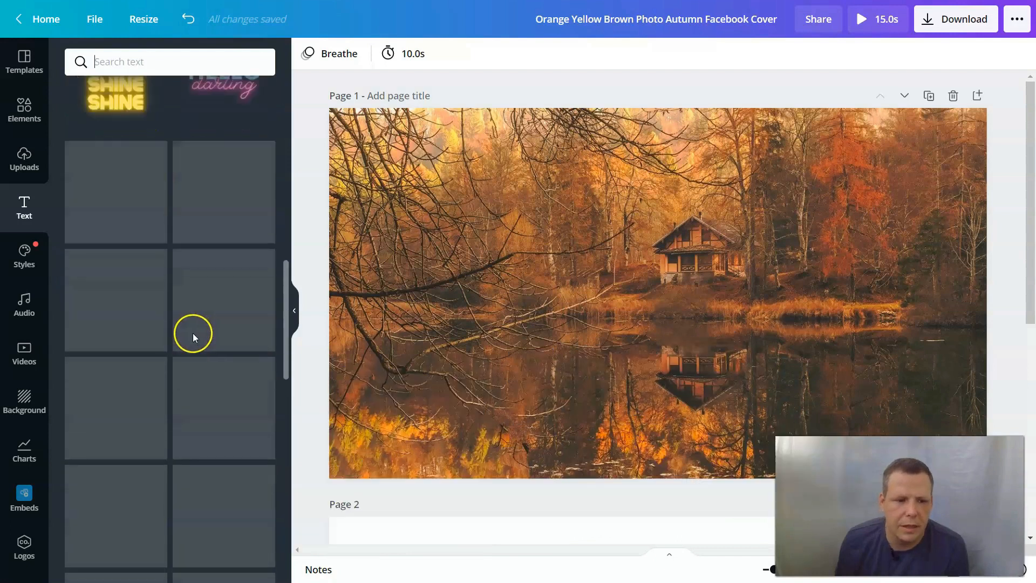
{"action": "scroll", "coordinate": [195, 330], "scroll_direction": "down", "scroll_amount": 10}
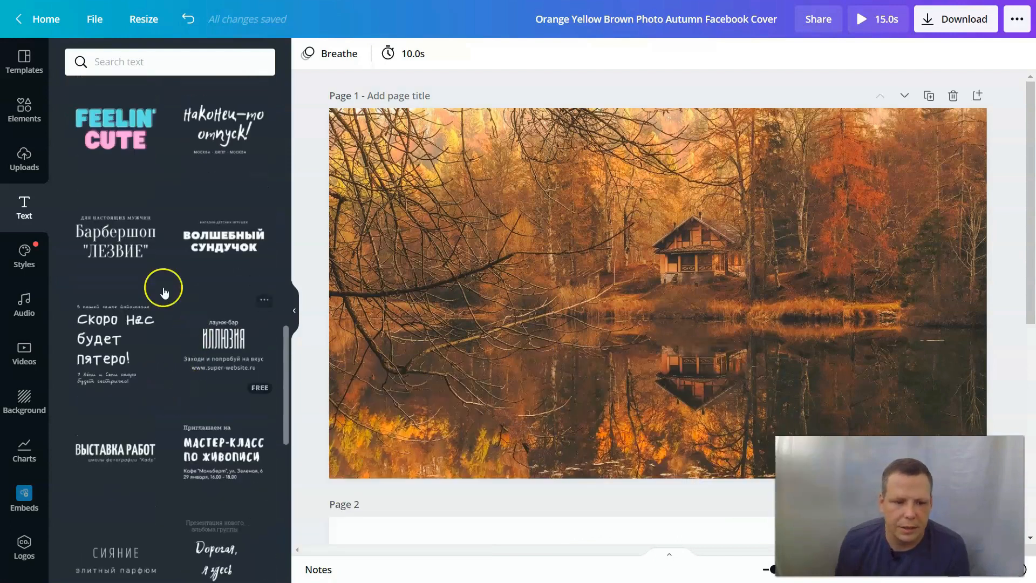
{"action": "scroll", "coordinate": [166, 307], "scroll_direction": "up", "scroll_amount": 15}
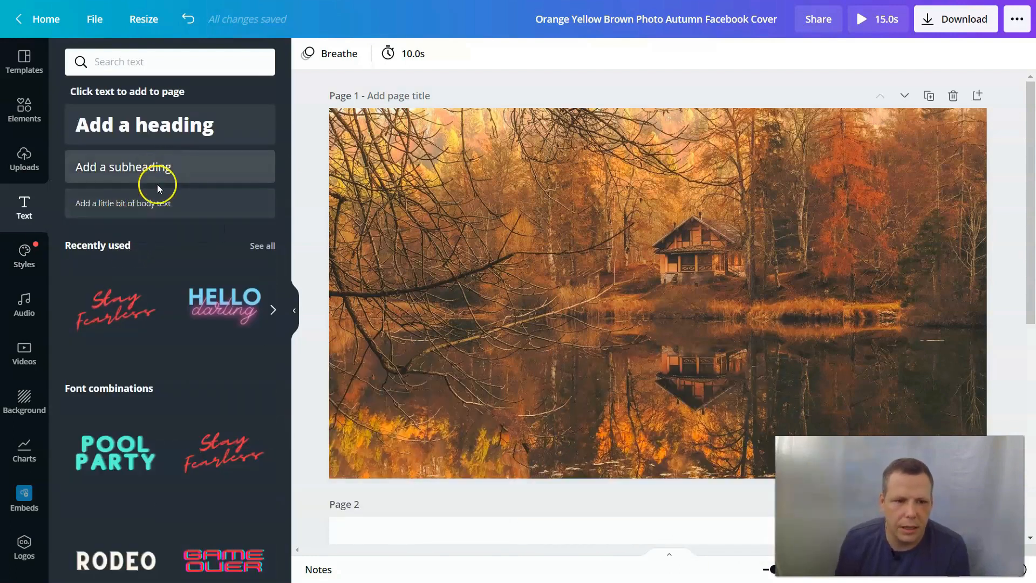
Step: Search the text styles for "autumn"
{"action": "left_click", "coordinate": [184, 63]}
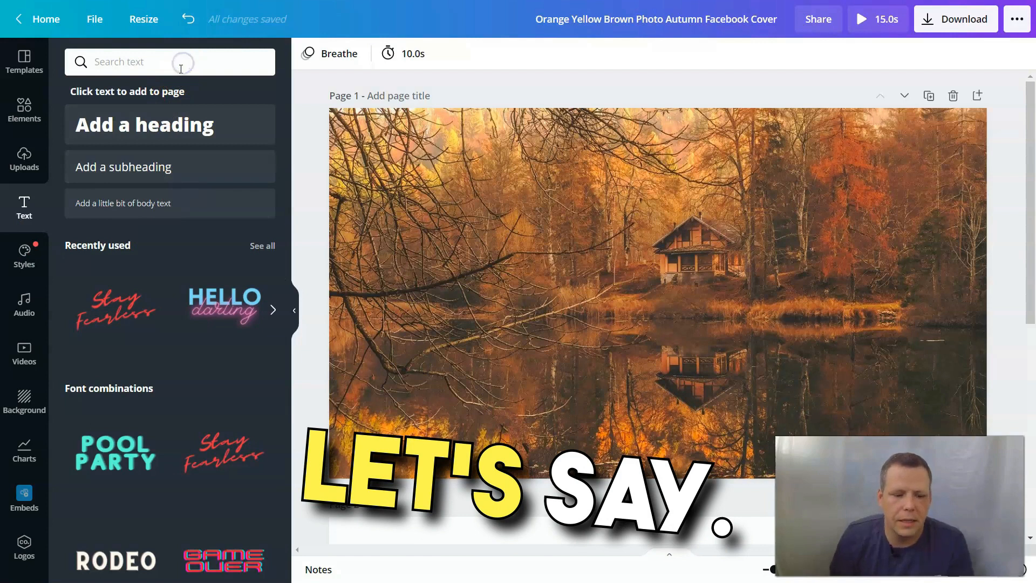
{"action": "type", "text": "autumn"}
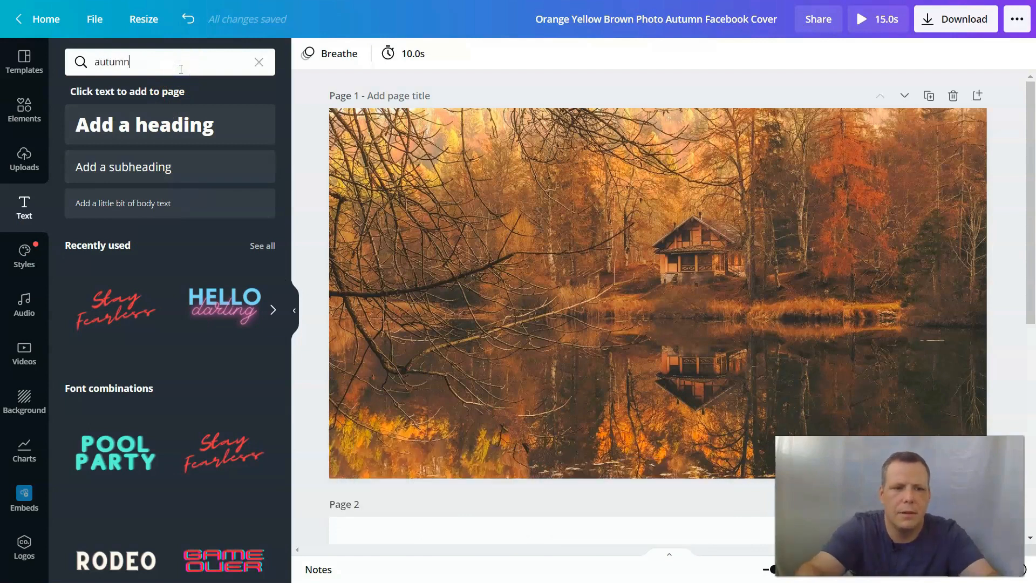
{"action": "key", "text": "Return"}
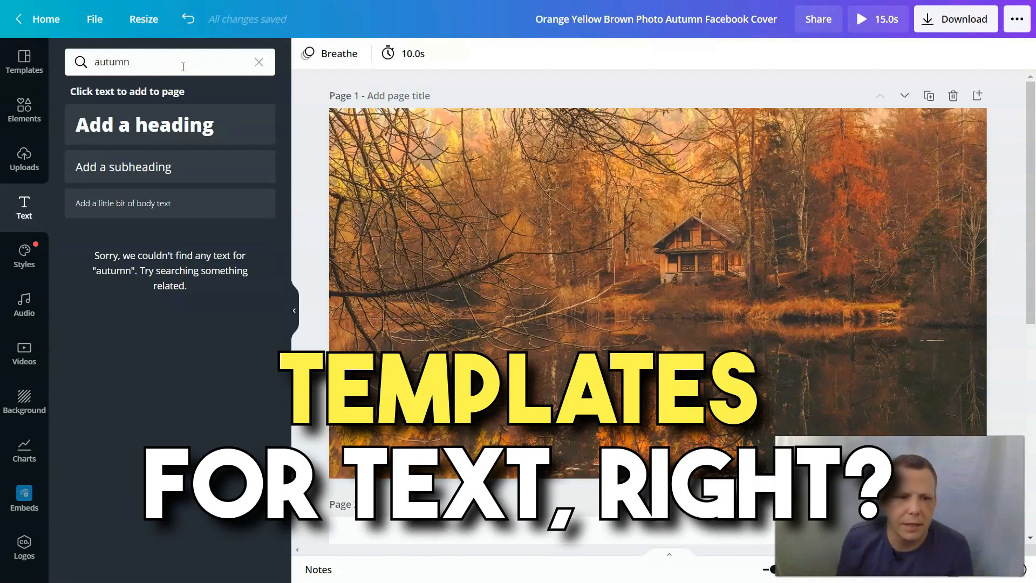
Step: Replace the text style search term with "fall" and run the search
{"action": "left_click", "coordinate": [136, 69]}
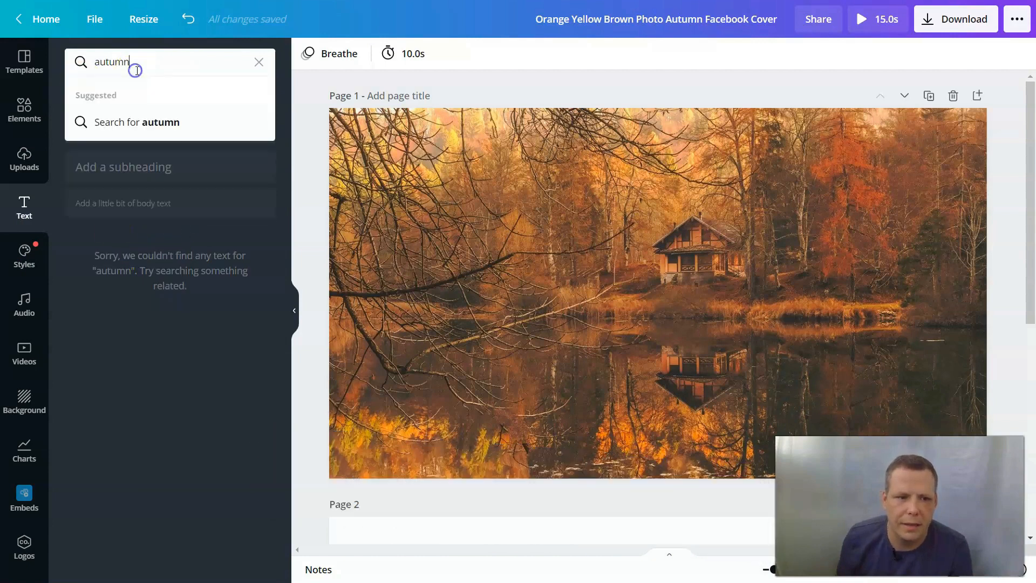
{"action": "key", "text": "BackSpace"}
{"action": "key", "text": "BackSpace"}
{"action": "key", "text": "BackSpace"}
{"action": "key", "text": "BackSpace"}
{"action": "key", "text": "BackSpace"}
{"action": "key", "text": "BackSpace"}
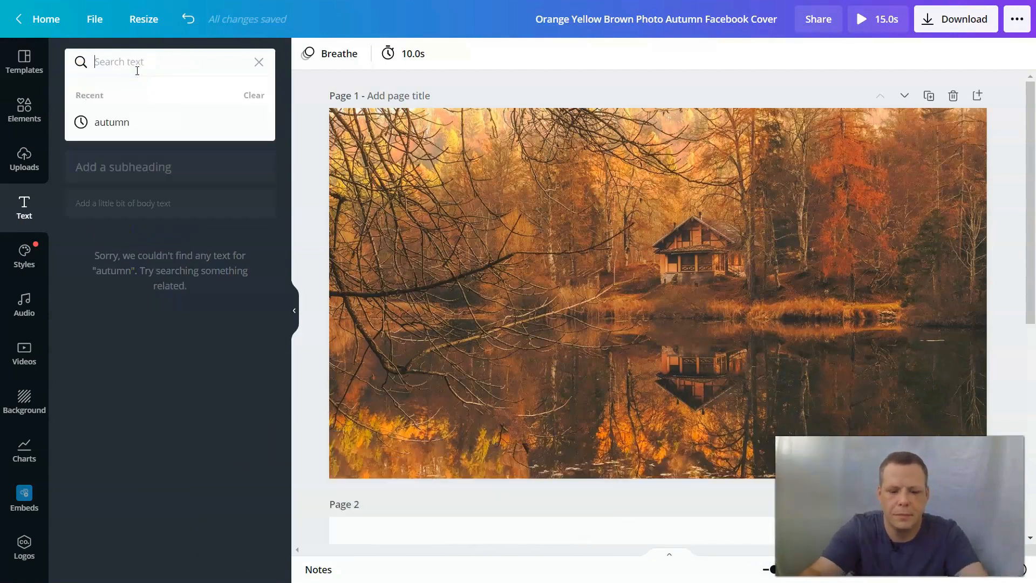
{"action": "key", "text": "Return"}
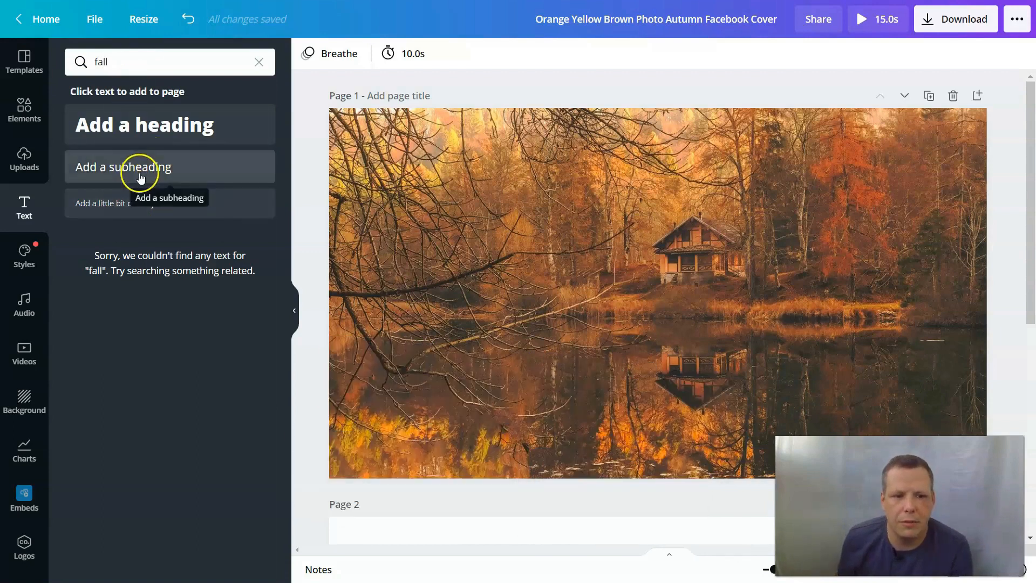
Step: Add a heading to page 1, clear the text search, and move the heading up to the photo's upper middle
{"action": "left_click", "coordinate": [156, 133]}
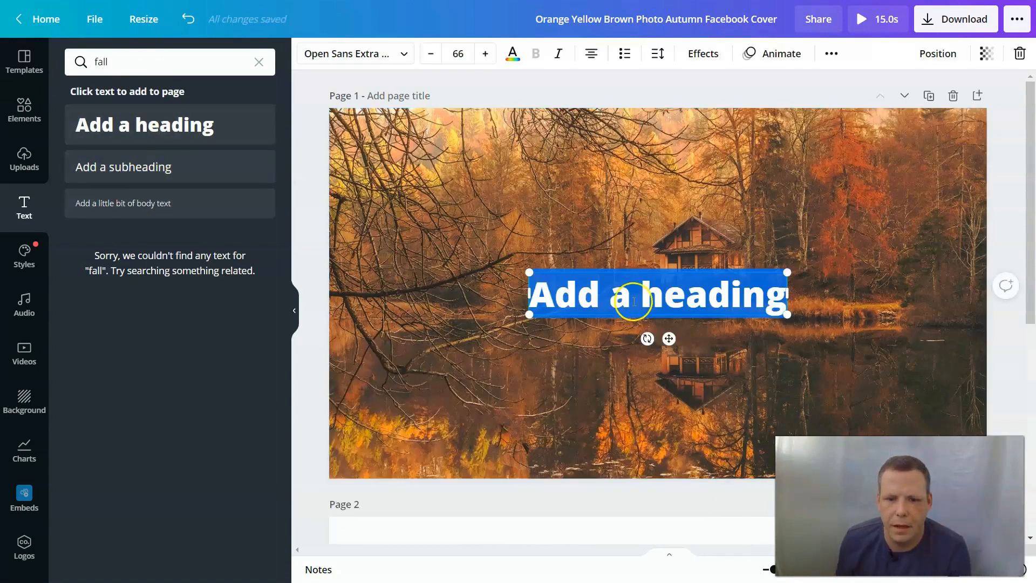
{"action": "left_click", "coordinate": [259, 62]}
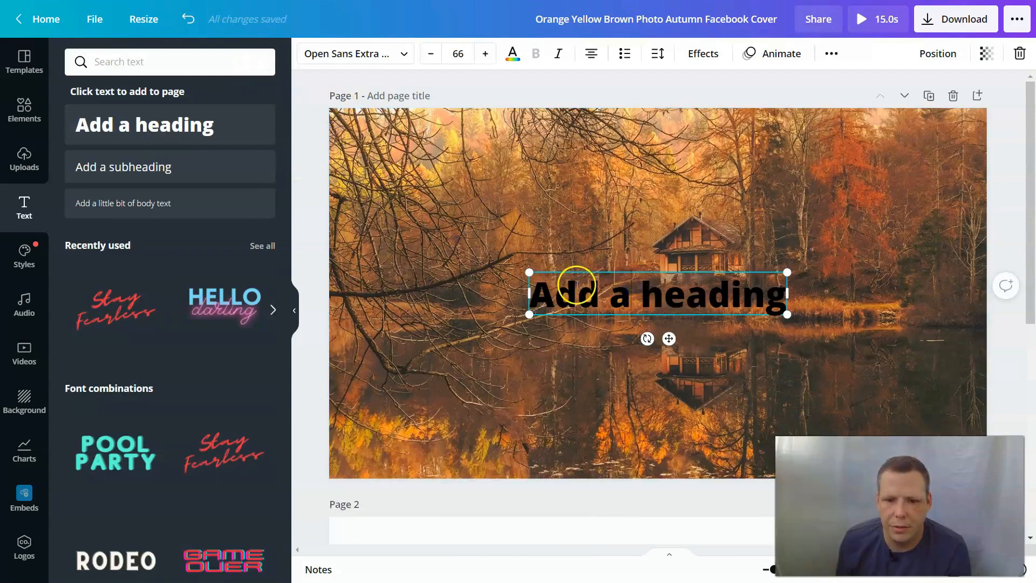
{"action": "left_click_drag", "start_coordinate": [668, 339], "coordinate": [653, 210]}
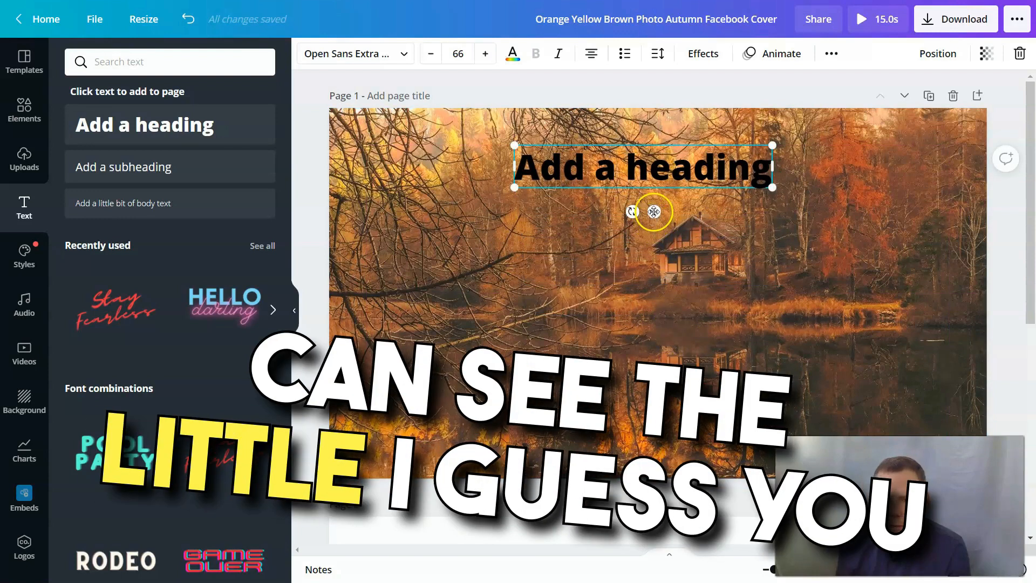
{"action": "left_click_drag", "start_coordinate": [655, 210], "coordinate": [633, 192]}
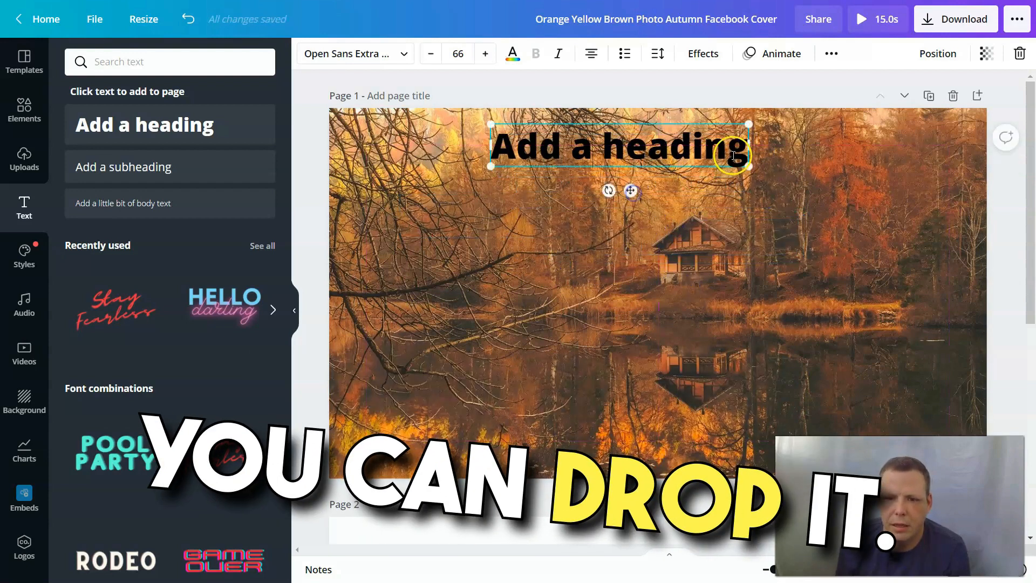
Step: Replace the heading's placeholder text with "Autumn Is Finally Here"
{"action": "left_click_drag", "start_coordinate": [745, 146], "coordinate": [504, 150]}
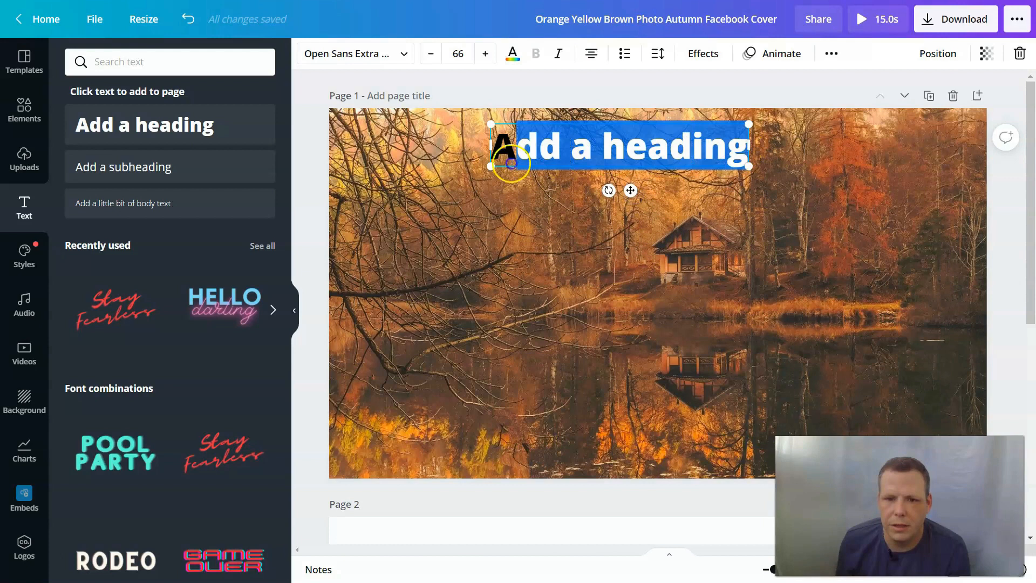
{"action": "key", "text": "BackSpace"}
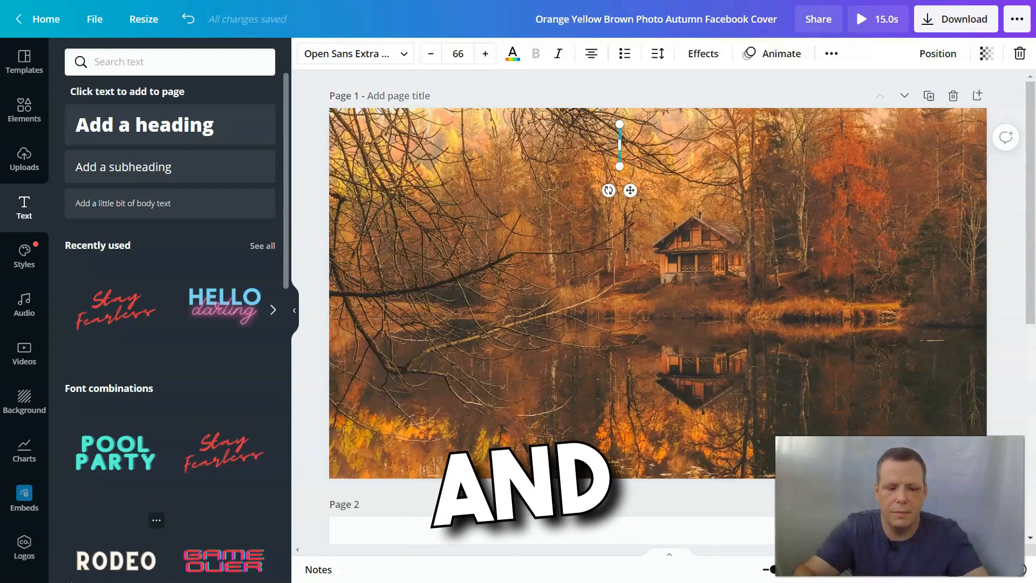
{"action": "type", "text": "Aumt"}
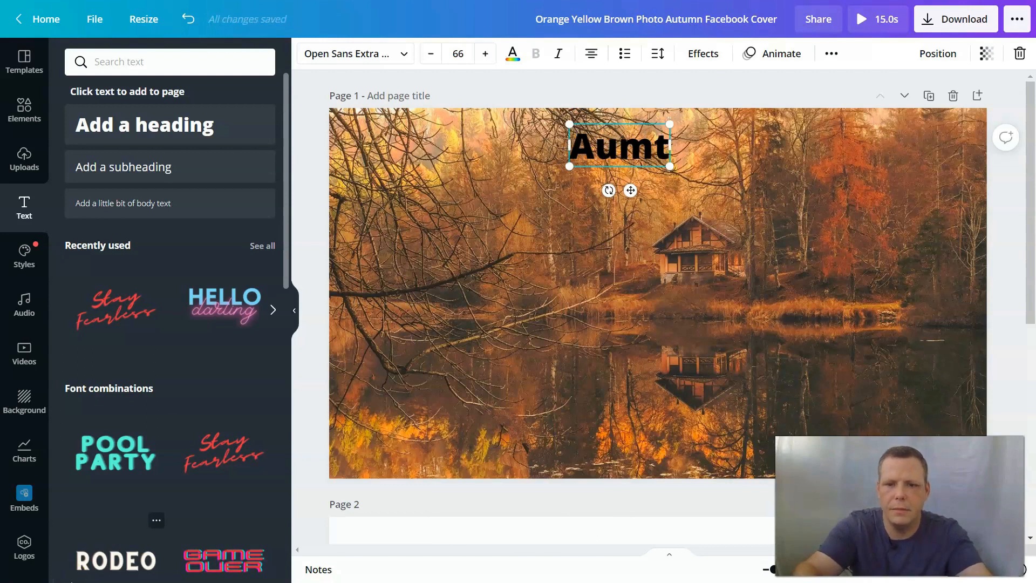
{"action": "key", "text": "BackSpace"}
{"action": "key", "text": "BackSpace"}
{"action": "type", "text": "tumn"}
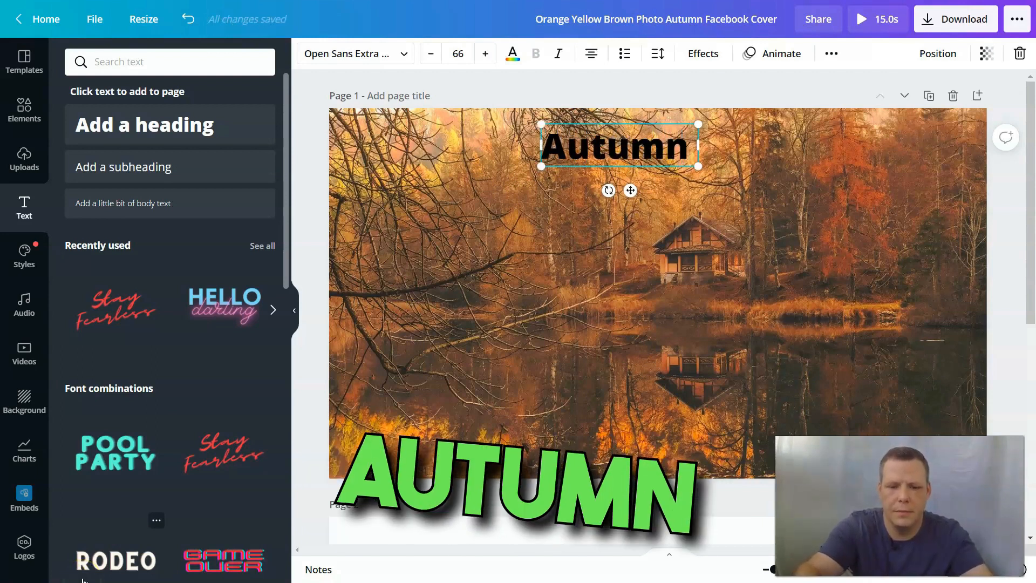
{"action": "type", "text": " is Finall"}
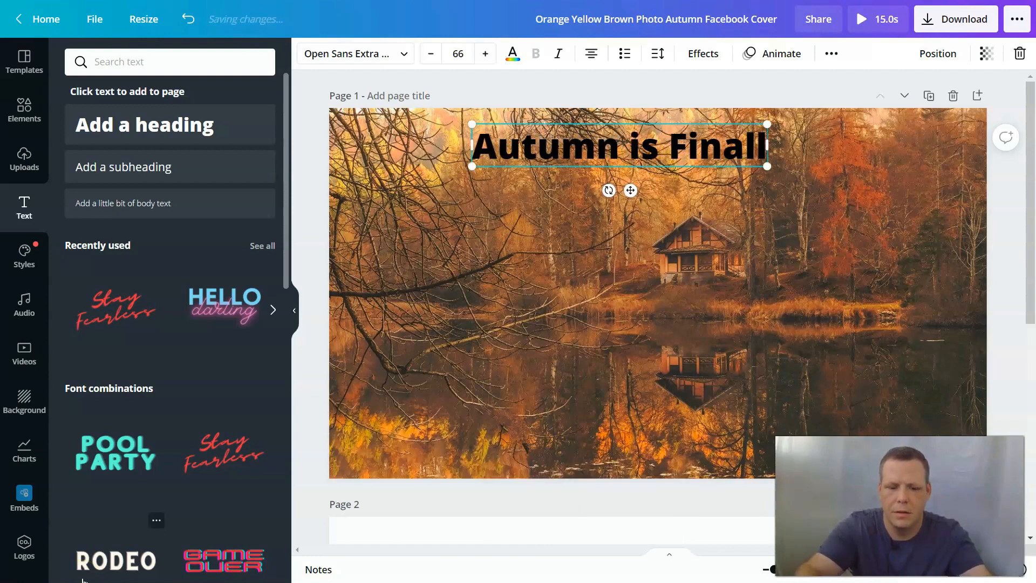
{"action": "type", "text": "y Here"}
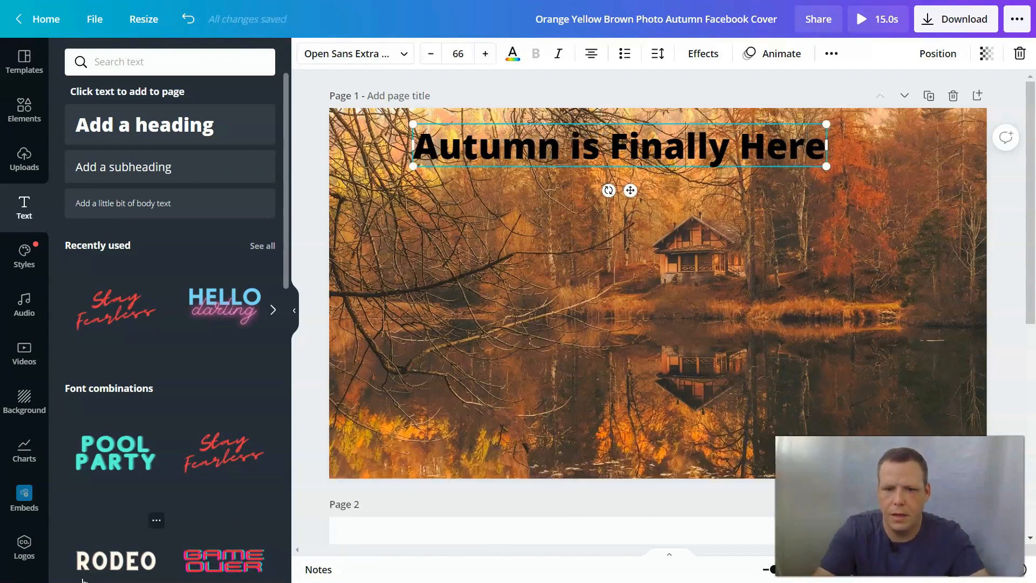
{"action": "key", "text": "BackSpace"}
{"action": "type", "text": "I"}
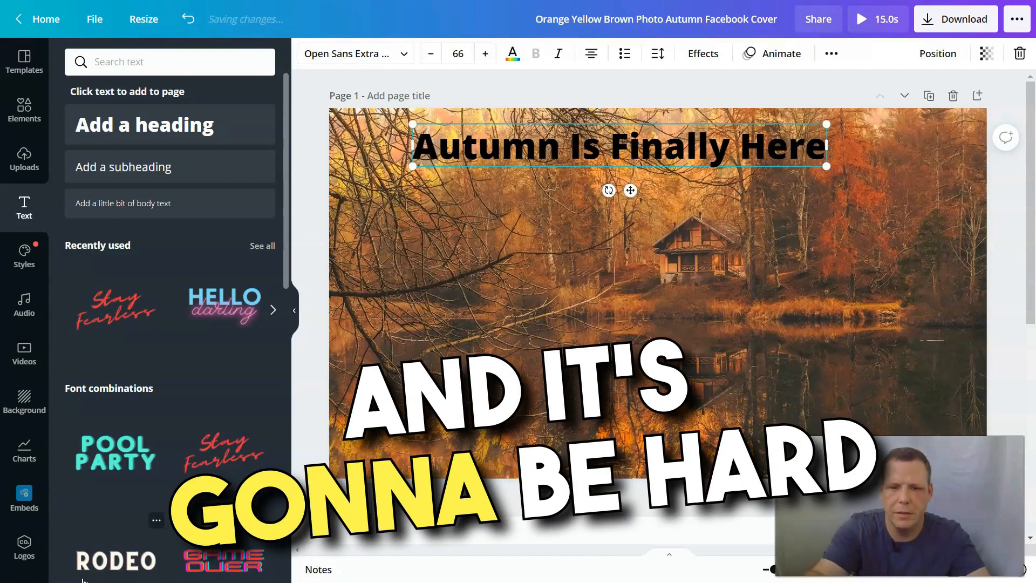
Step: Color the whole "Autumn Is Finally Here" heading white and make it italic
{"action": "left_click_drag", "start_coordinate": [412, 144], "coordinate": [810, 110]}
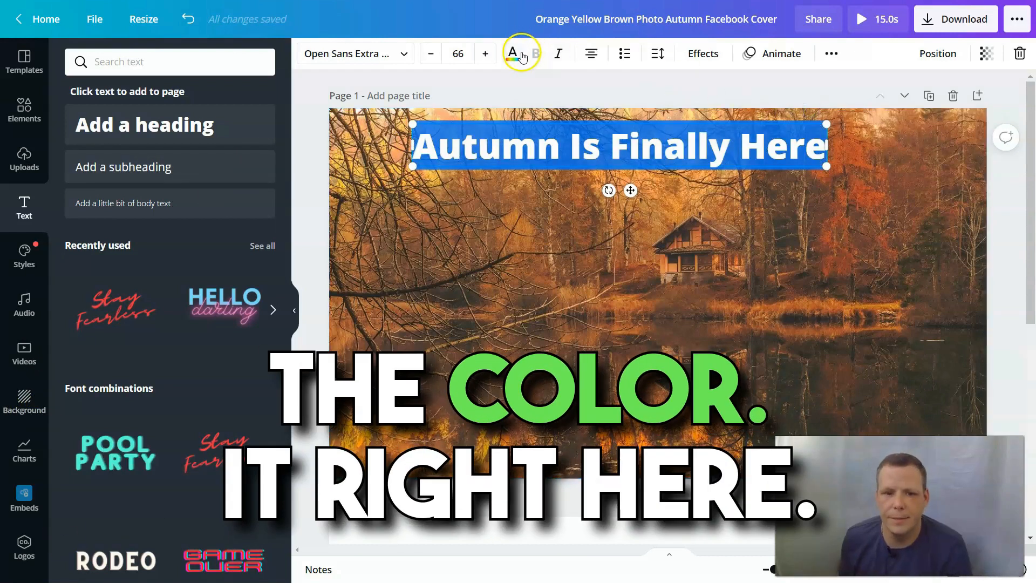
{"action": "left_click", "coordinate": [513, 54]}
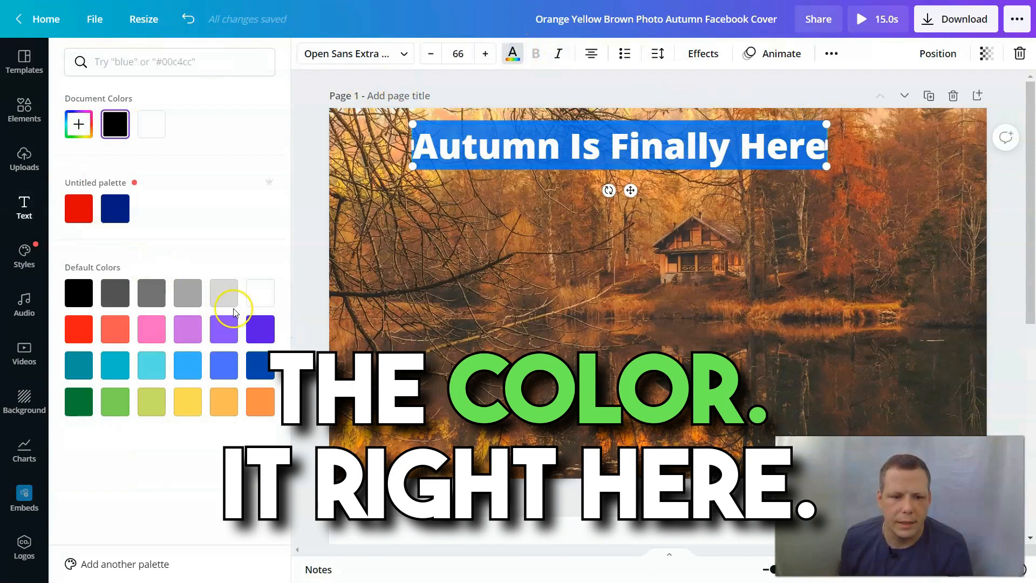
{"action": "left_click", "coordinate": [257, 297]}
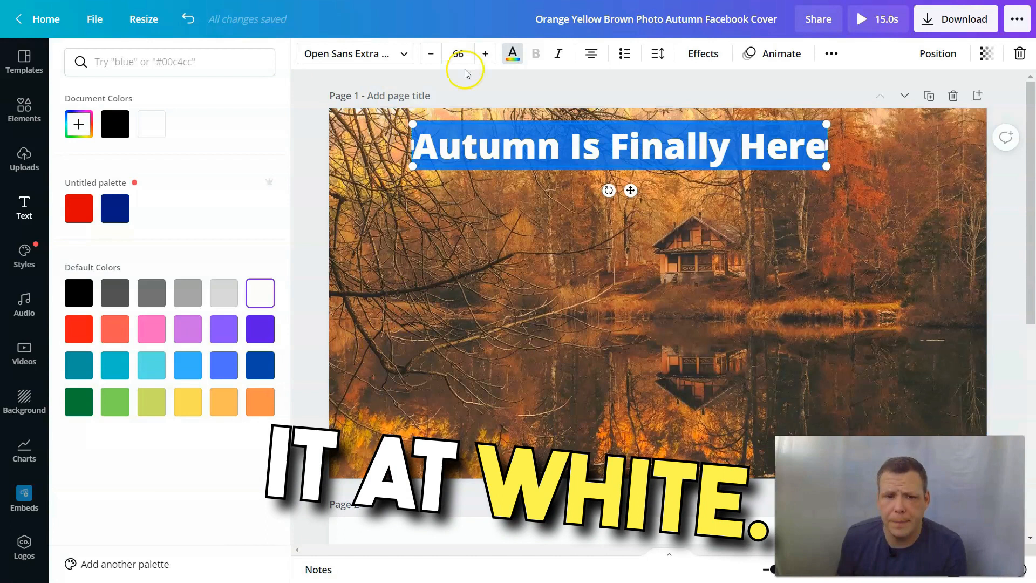
{"action": "left_click", "coordinate": [560, 55]}
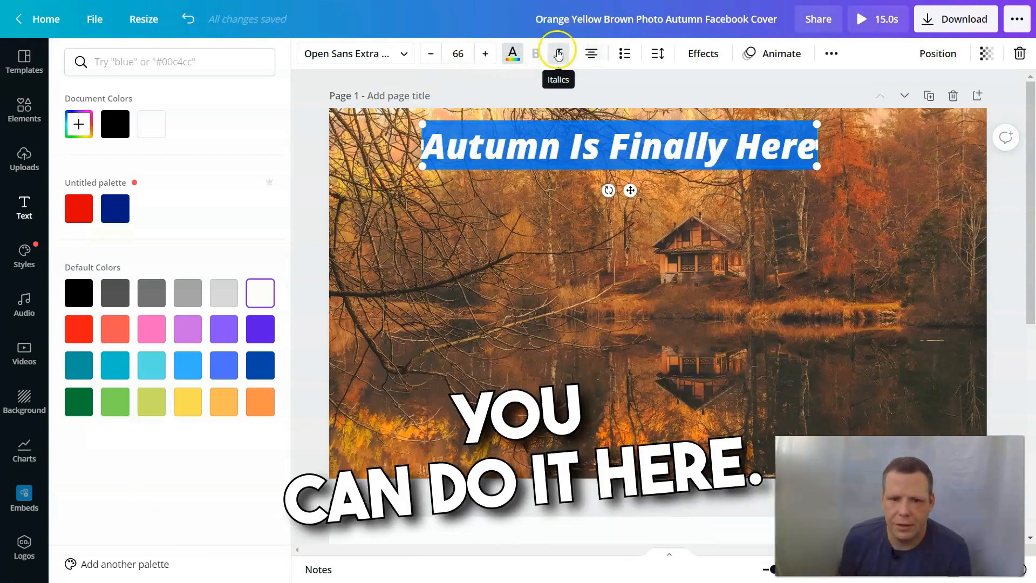
Step: Change the heading's font to Jonathan and increase its font size to 91
{"action": "left_click", "coordinate": [404, 54]}
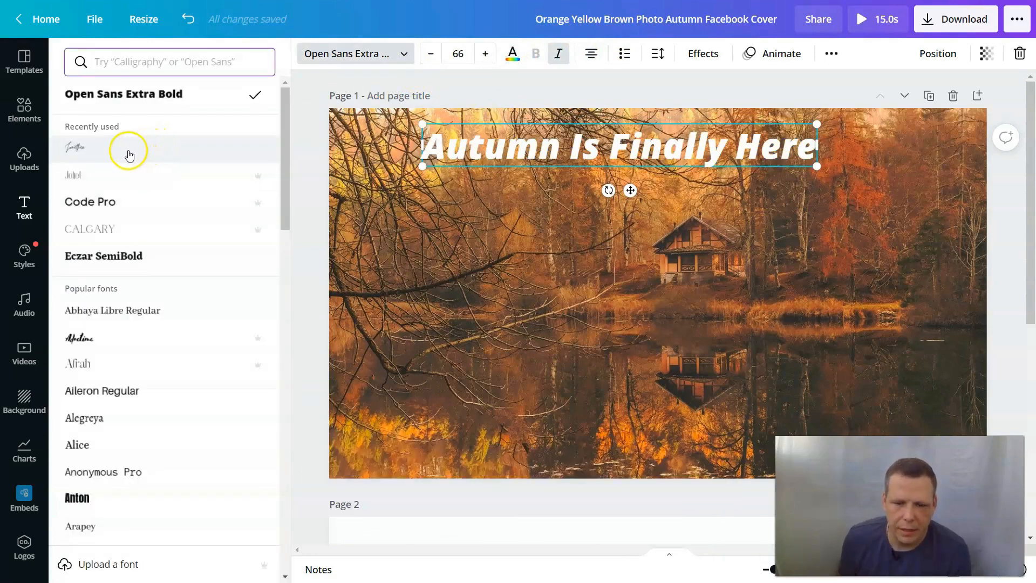
{"action": "left_click", "coordinate": [129, 155]}
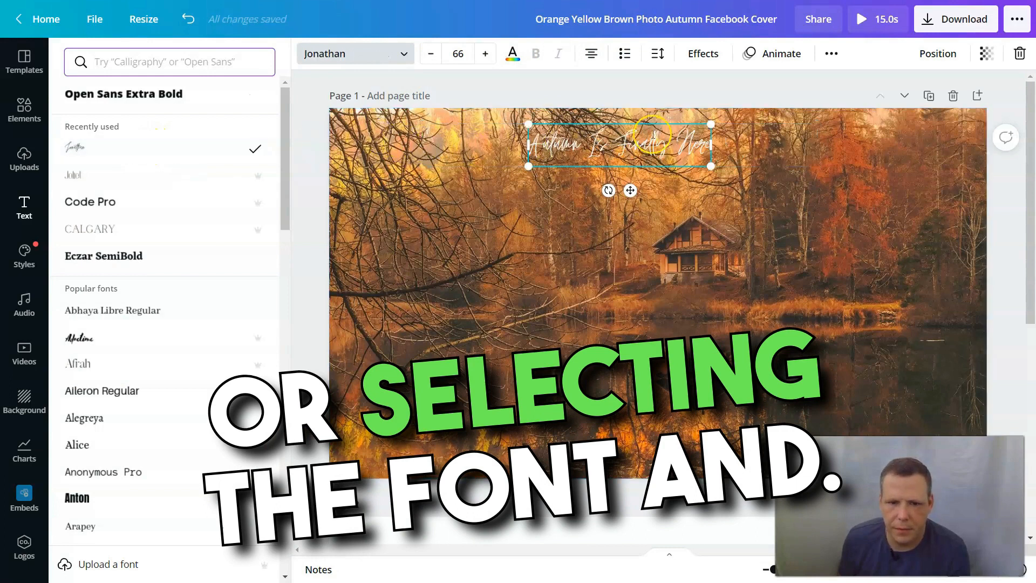
{"action": "left_click_drag", "start_coordinate": [524, 143], "coordinate": [707, 148]}
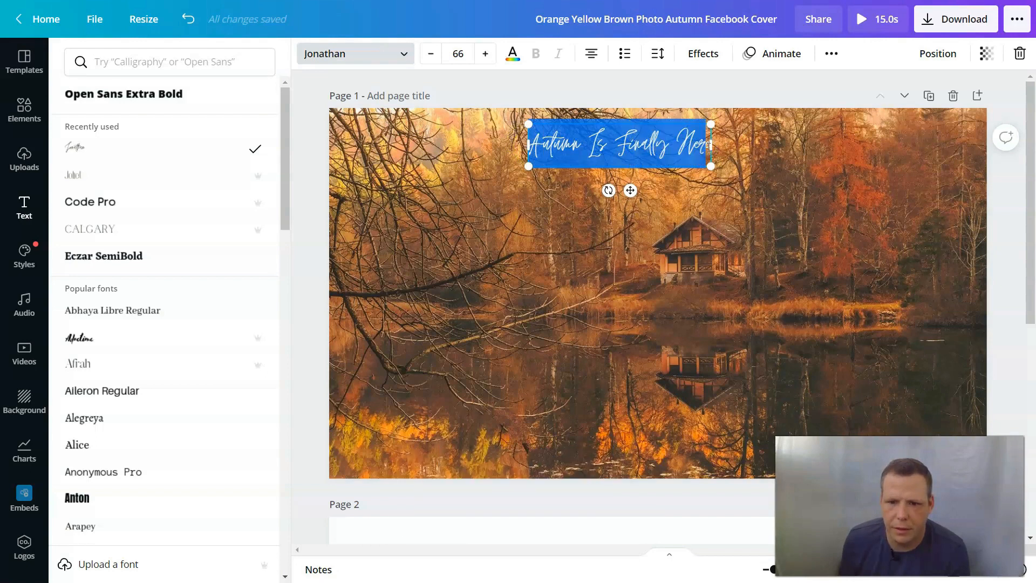
{"action": "left_click_drag", "start_coordinate": [710, 149], "coordinate": [529, 141]}
{"action": "left_click", "coordinate": [486, 56]}
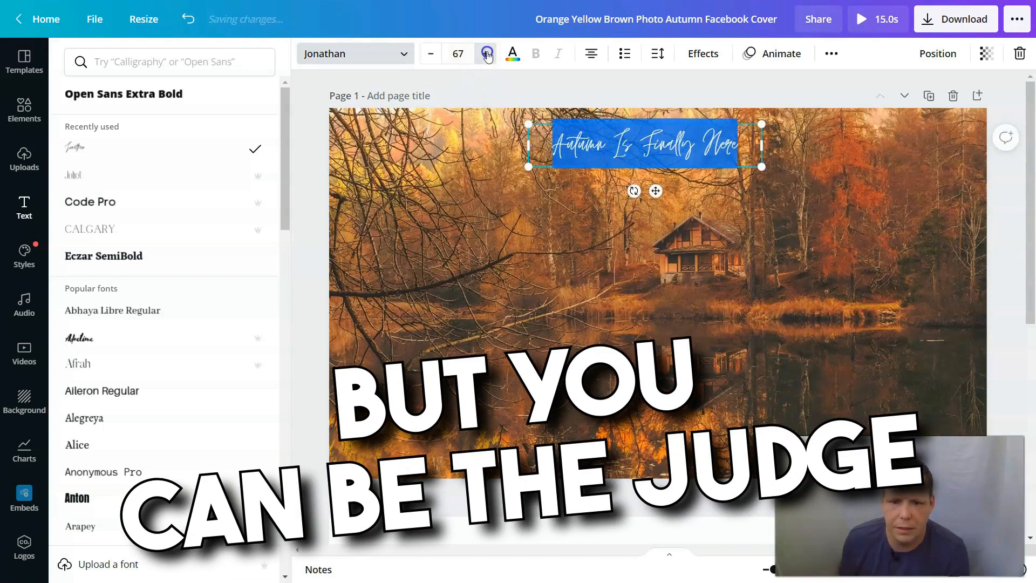
{"action": "left_click", "coordinate": [486, 55]}
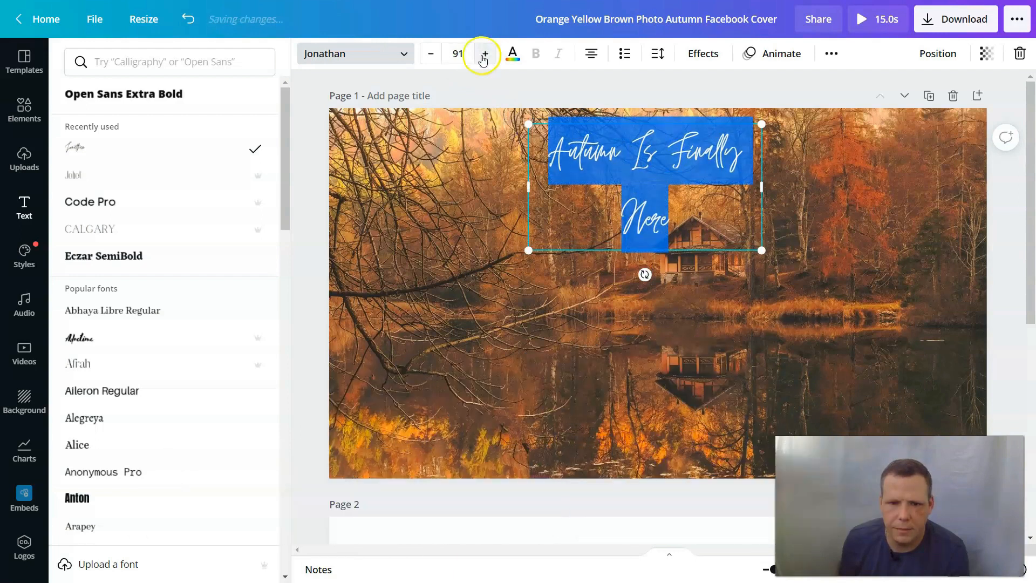
Step: Shift the heading slightly left and up on the photo, try the Neon effect on its text, and switch it to Glitch
{"action": "left_click", "coordinate": [455, 154]}
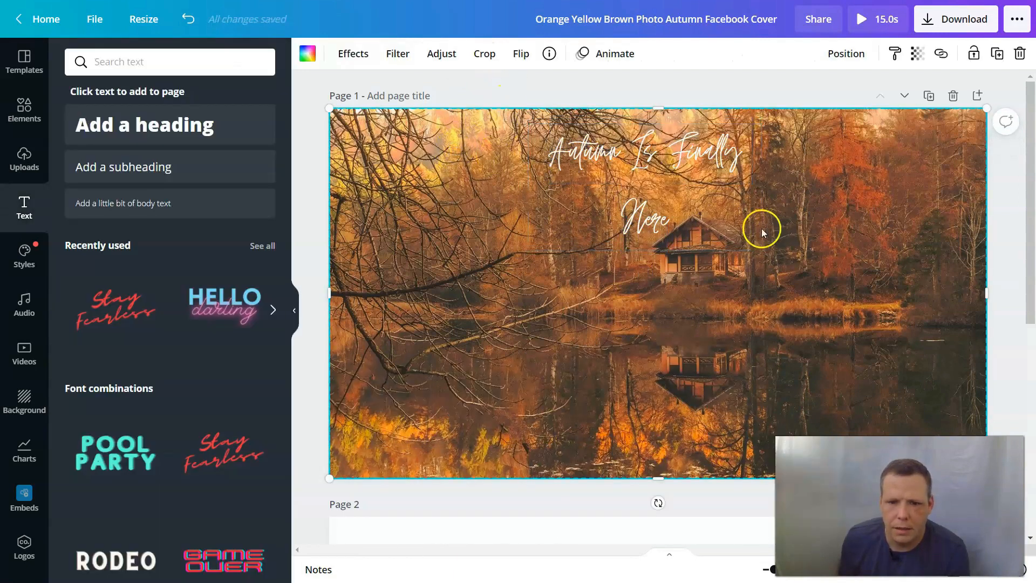
{"action": "mouse_move", "coordinate": [687, 217]}
{"action": "left_mouse_down"}
{"action": "mouse_move", "coordinate": [523, 143]}
{"action": "mouse_move", "coordinate": [647, 242]}
{"action": "mouse_move", "coordinate": [671, 210]}
{"action": "left_mouse_up"}
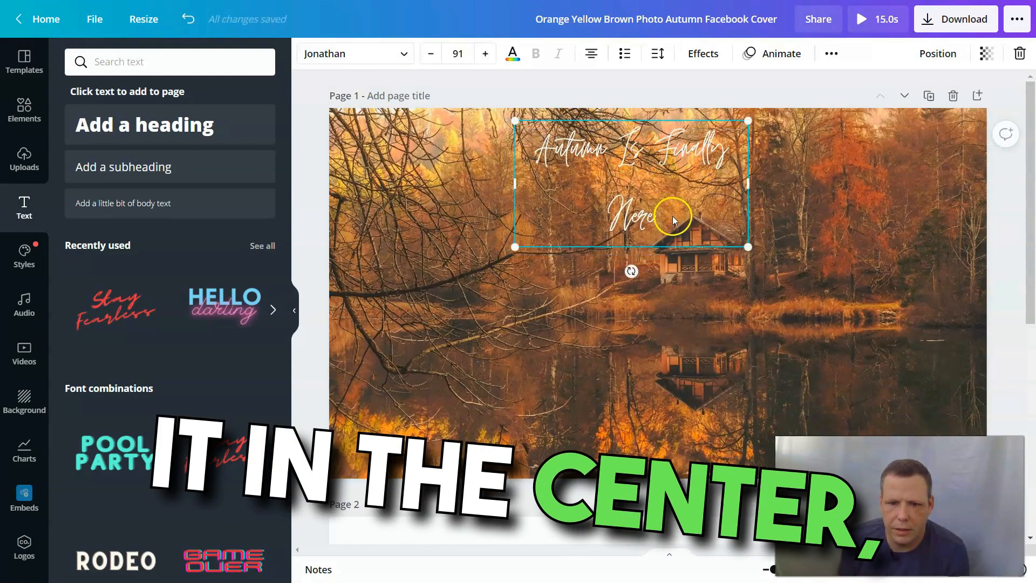
{"action": "double_click", "coordinate": [663, 219]}
{"action": "key", "text": "ctrl+a"}
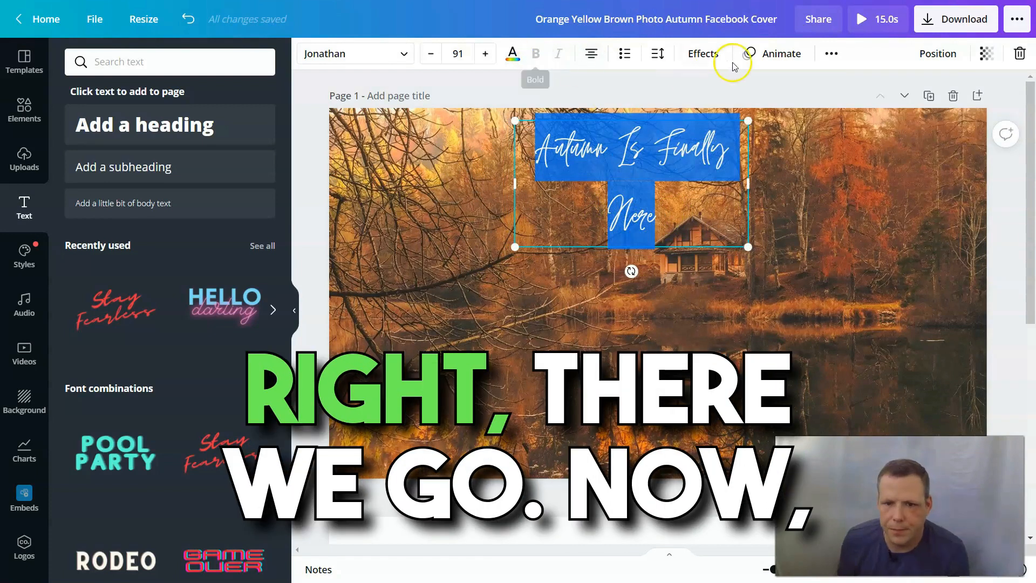
{"action": "left_click", "coordinate": [698, 52]}
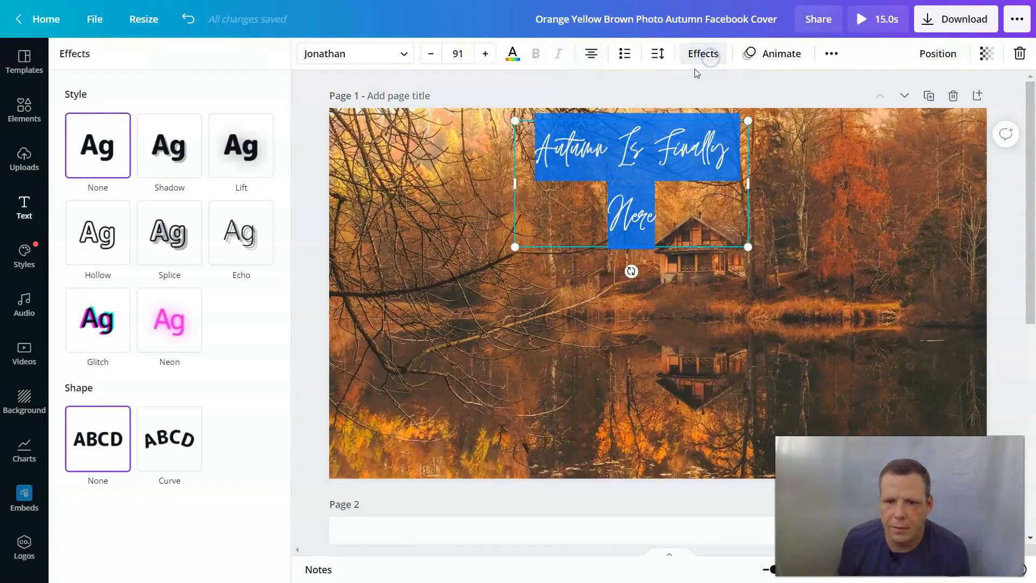
{"action": "left_click", "coordinate": [179, 338]}
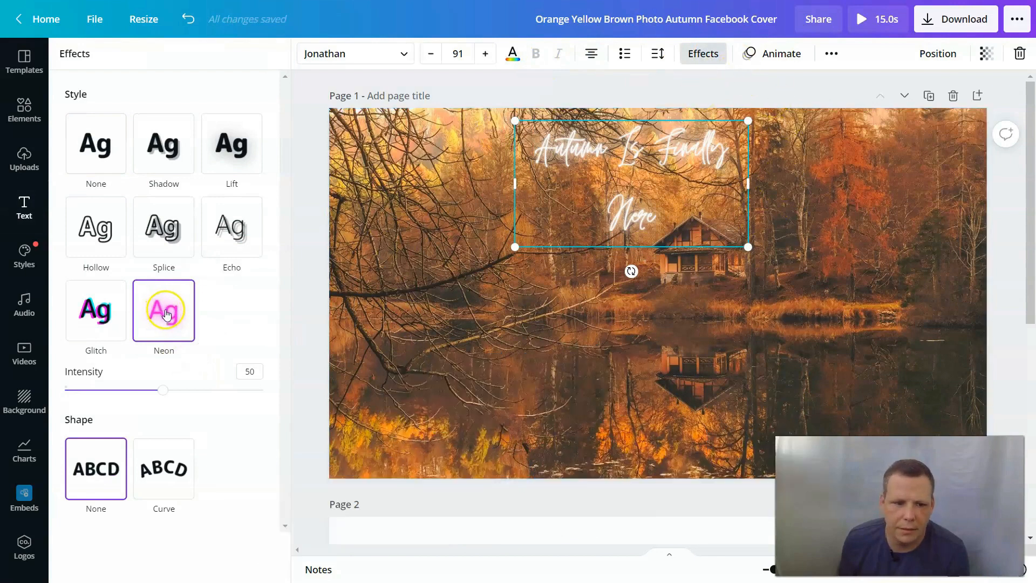
{"action": "left_click", "coordinate": [105, 318]}
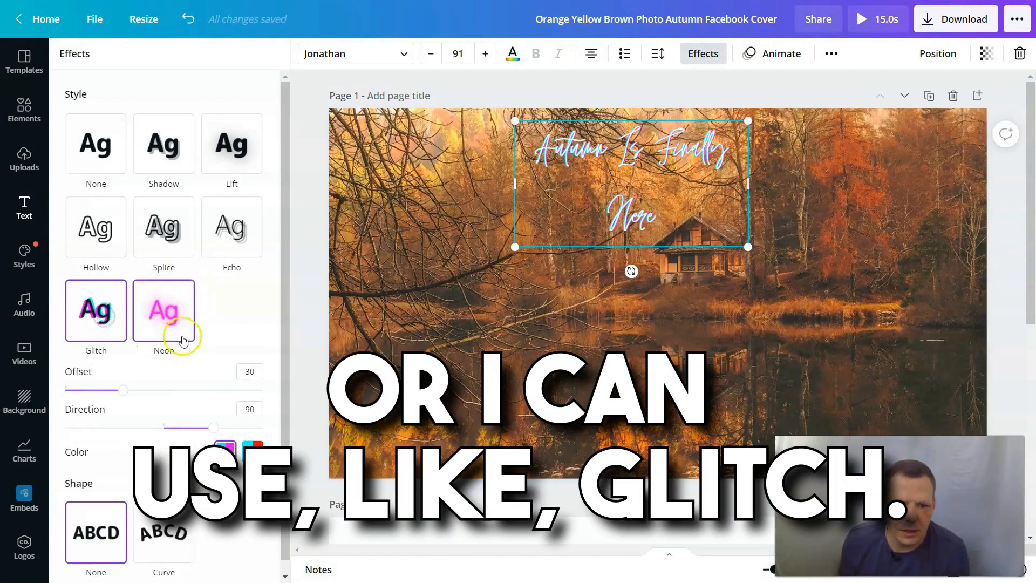
Step: Experiment with the heading's Glitch offset and set it to 49
{"action": "scroll", "coordinate": [324, 307], "scroll_direction": "down", "scroll_amount": 2}
{"action": "scroll", "coordinate": [178, 280], "scroll_direction": "down", "scroll_amount": 1}
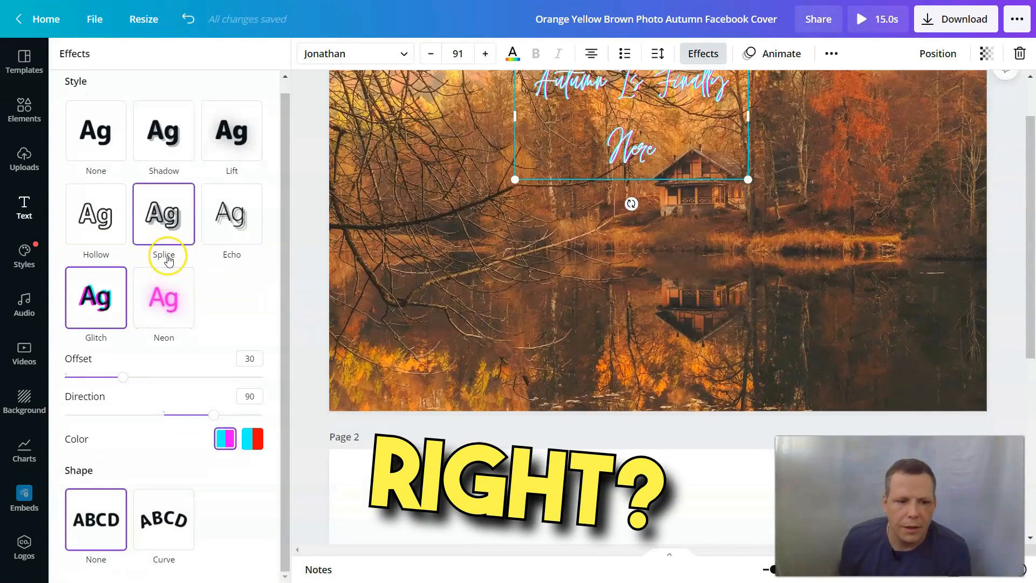
{"action": "scroll", "coordinate": [165, 251], "scroll_direction": "up", "scroll_amount": 1}
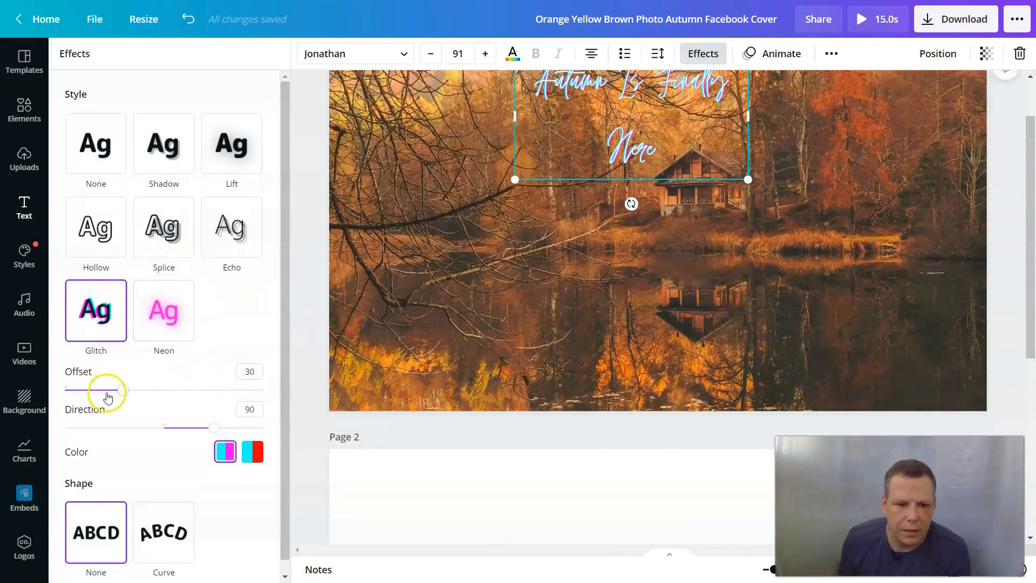
{"action": "left_click_drag", "start_coordinate": [130, 394], "coordinate": [174, 398]}
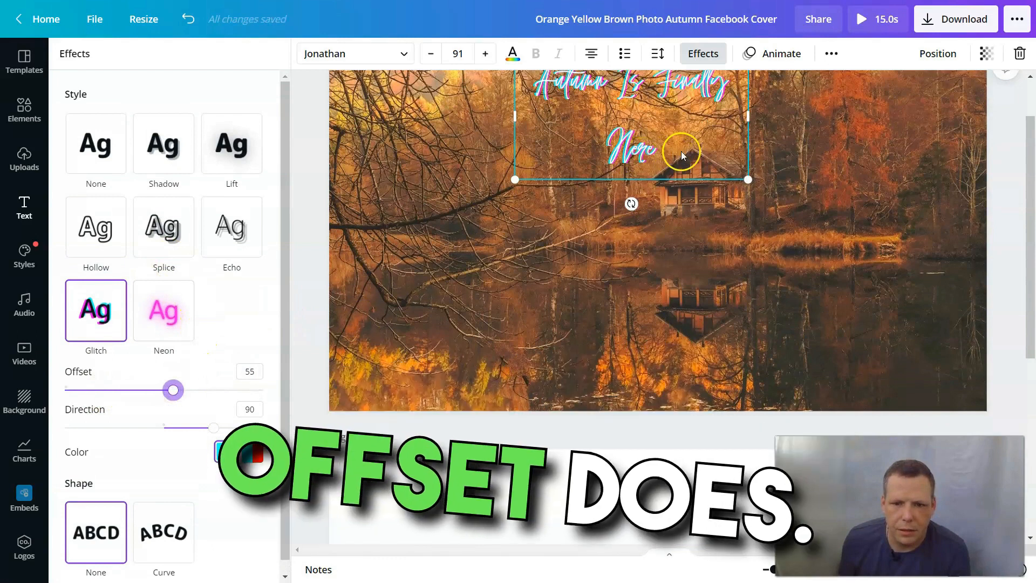
{"action": "left_click", "coordinate": [665, 161]}
{"action": "left_click_drag", "start_coordinate": [665, 161], "coordinate": [528, 108]}
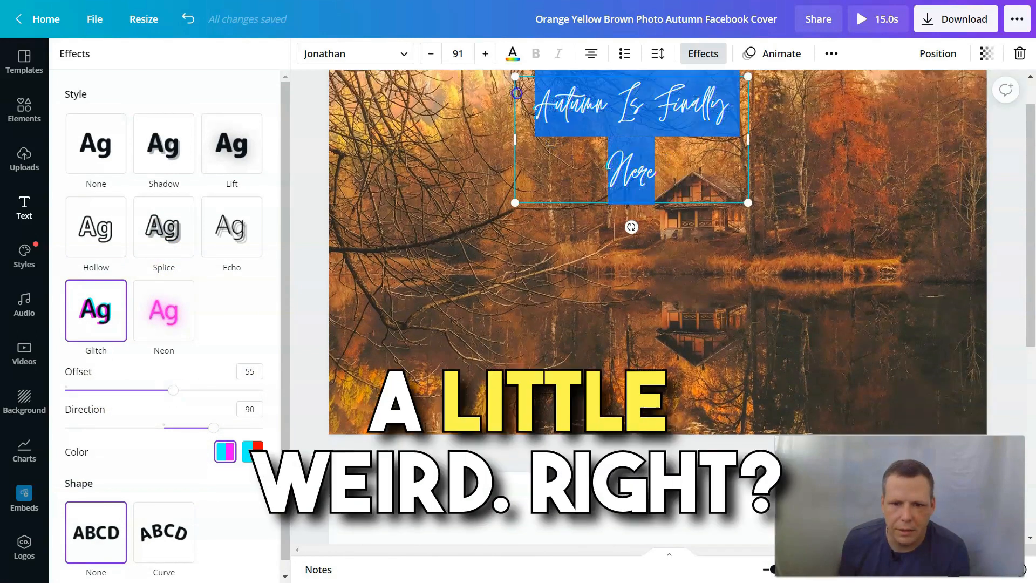
{"action": "left_click_drag", "start_coordinate": [192, 389], "coordinate": [277, 392]}
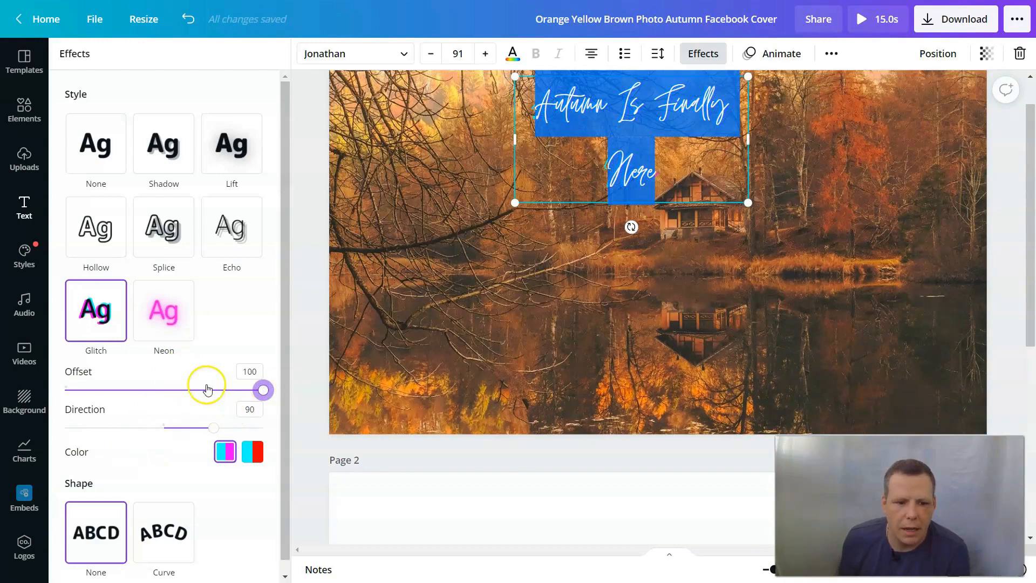
{"action": "left_click_drag", "start_coordinate": [207, 389], "coordinate": [164, 391]}
{"action": "left_click_drag", "start_coordinate": [50, 394], "coordinate": [112, 393]}
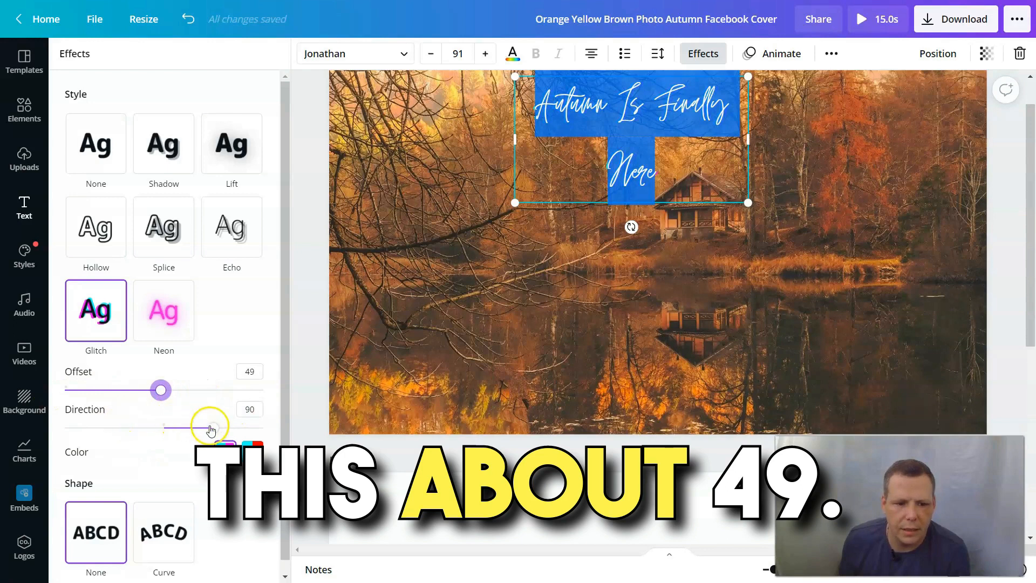
Step: Adjust the direction of the heading's Glitch effect and deselect the heading
{"action": "left_click_drag", "start_coordinate": [210, 430], "coordinate": [217, 430]}
{"action": "left_click_drag", "start_coordinate": [287, 434], "coordinate": [128, 434]}
{"action": "left_click_drag", "start_coordinate": [231, 432], "coordinate": [300, 436]}
{"action": "left_click", "coordinate": [555, 283]}
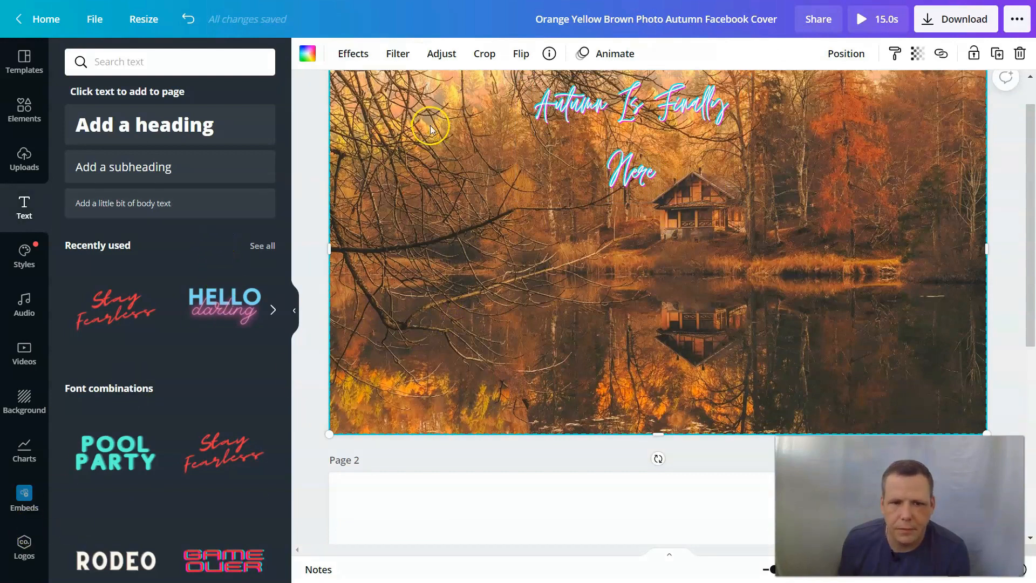
{"action": "scroll", "coordinate": [523, 97], "scroll_direction": "up", "scroll_amount": 1}
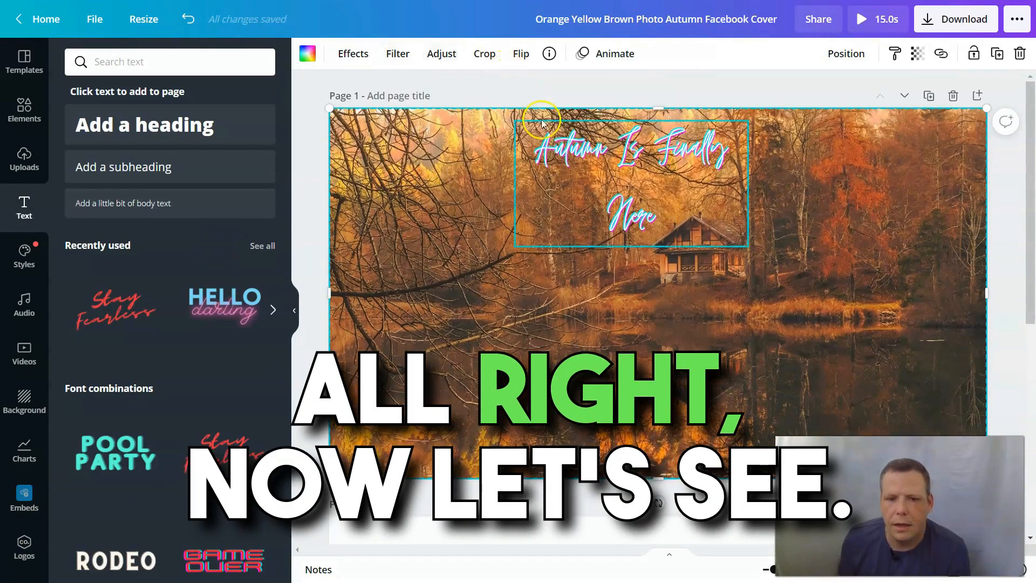
{"action": "left_click", "coordinate": [588, 148]}
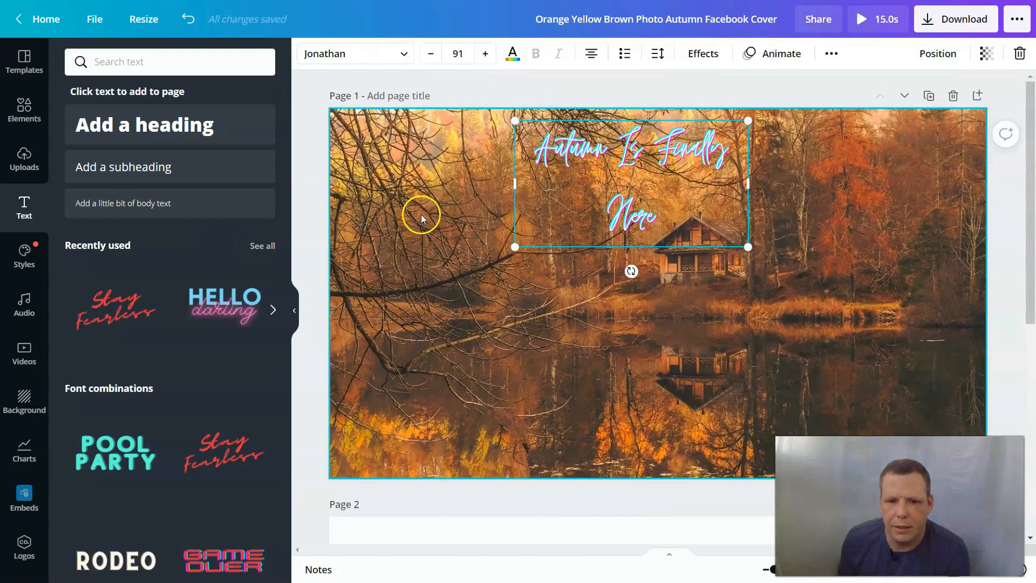
{"action": "left_click", "coordinate": [420, 212]}
{"action": "left_click", "coordinate": [559, 211]}
{"action": "left_click", "coordinate": [490, 233]}
{"action": "left_click", "coordinate": [569, 216]}
{"action": "left_click", "coordinate": [455, 229]}
Step: Preview the Bounce, Ascend, Roll, Skate, Pan, Fade, Breathe, Rise and Tumble text animations on the heading
{"action": "left_click", "coordinate": [610, 189]}
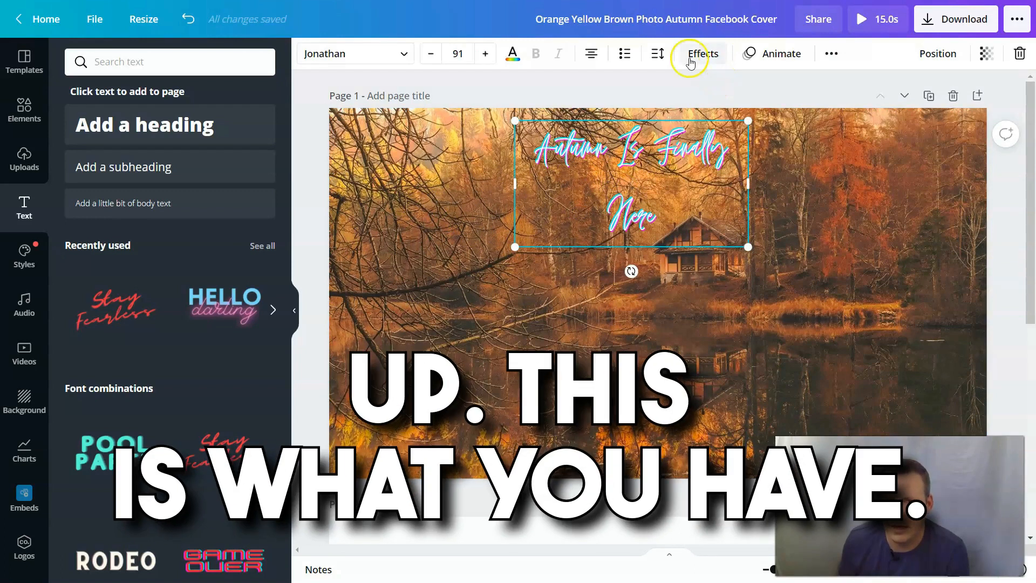
{"action": "left_click", "coordinate": [784, 53]}
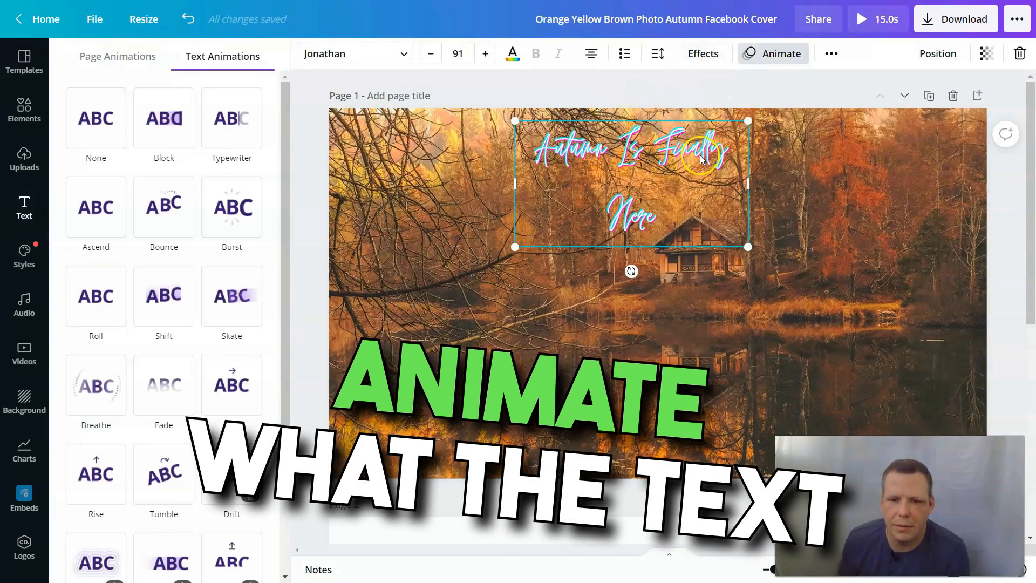
{"action": "left_click", "coordinate": [195, 229]}
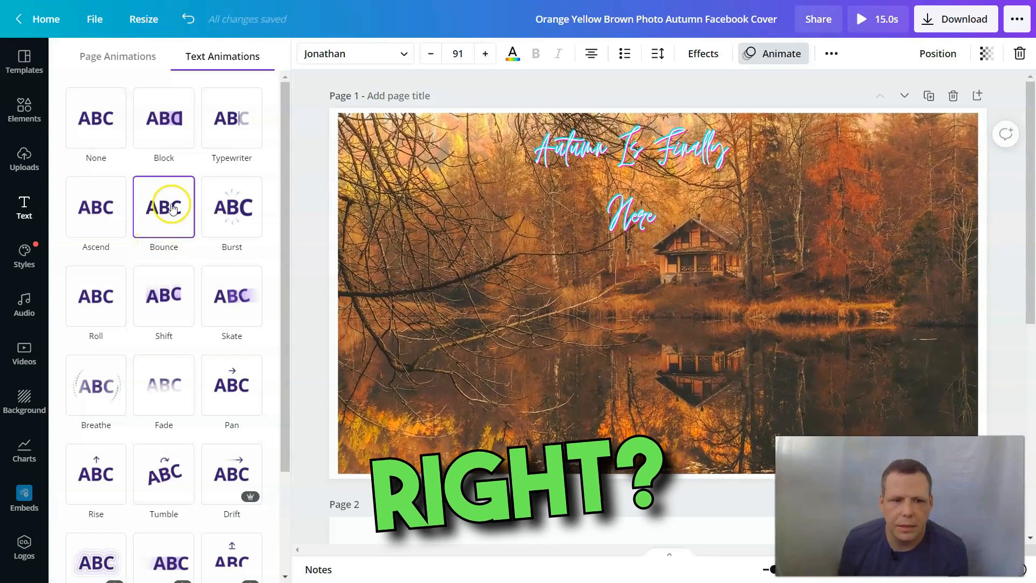
{"action": "left_click", "coordinate": [112, 216]}
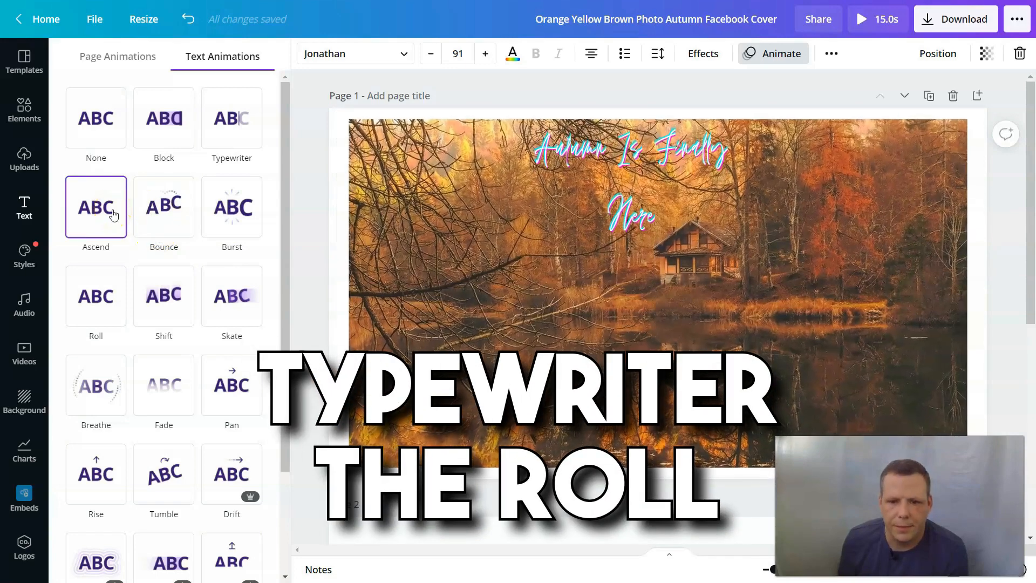
{"action": "left_click", "coordinate": [110, 276]}
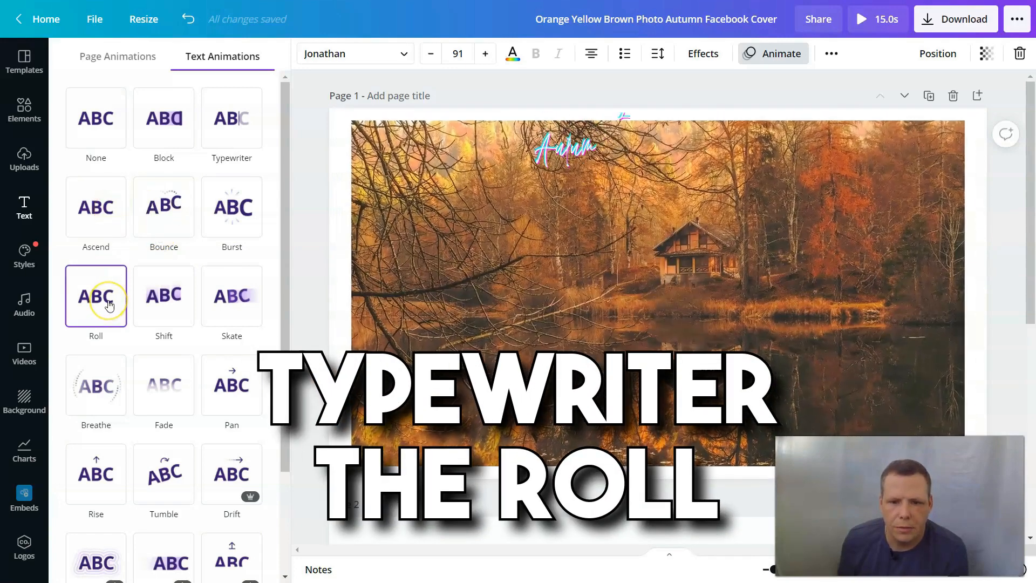
{"action": "left_click", "coordinate": [255, 302]}
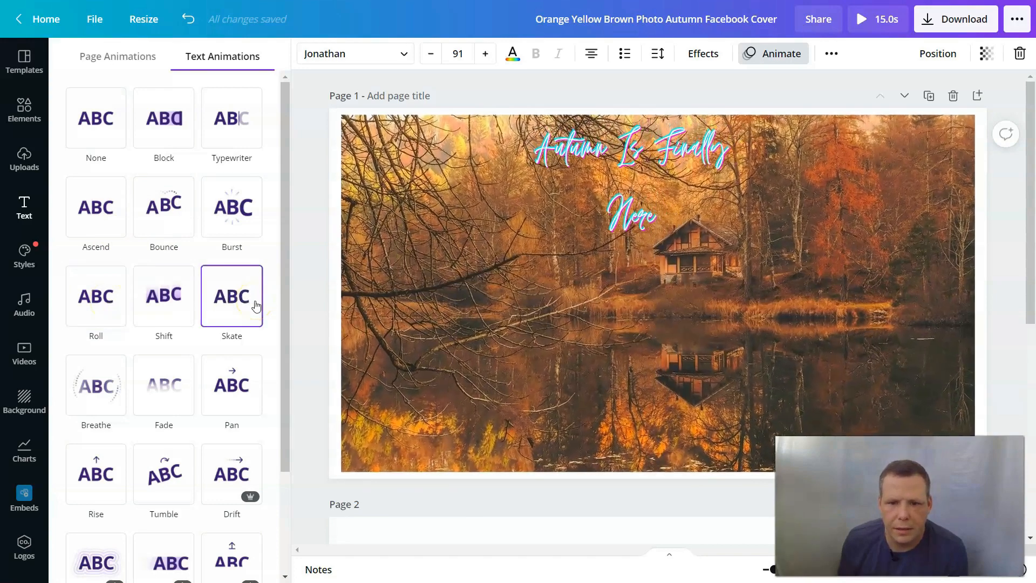
{"action": "left_click", "coordinate": [241, 411]}
{"action": "left_click", "coordinate": [161, 405]}
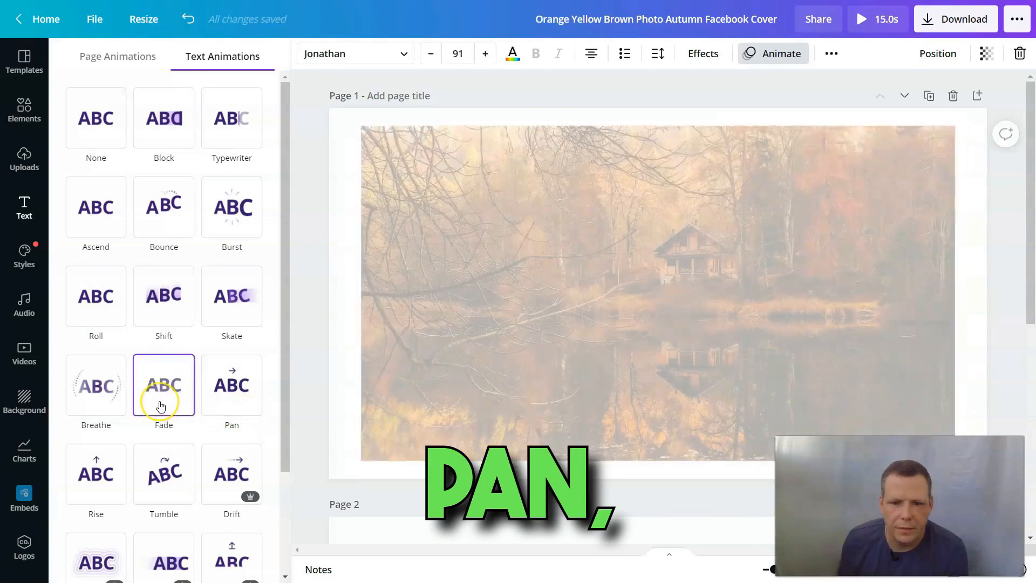
{"action": "left_click", "coordinate": [96, 410]}
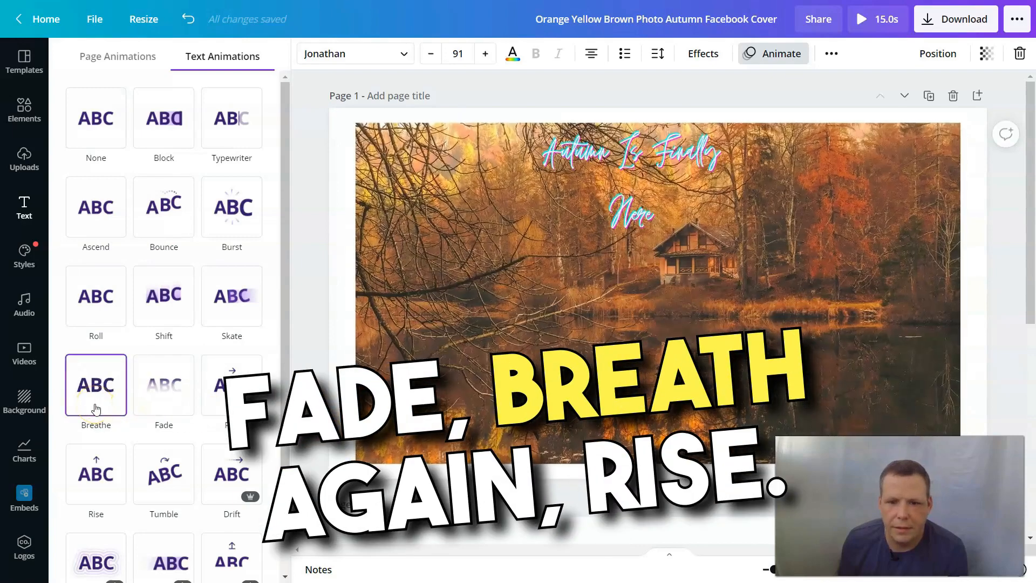
{"action": "left_click", "coordinate": [97, 488]}
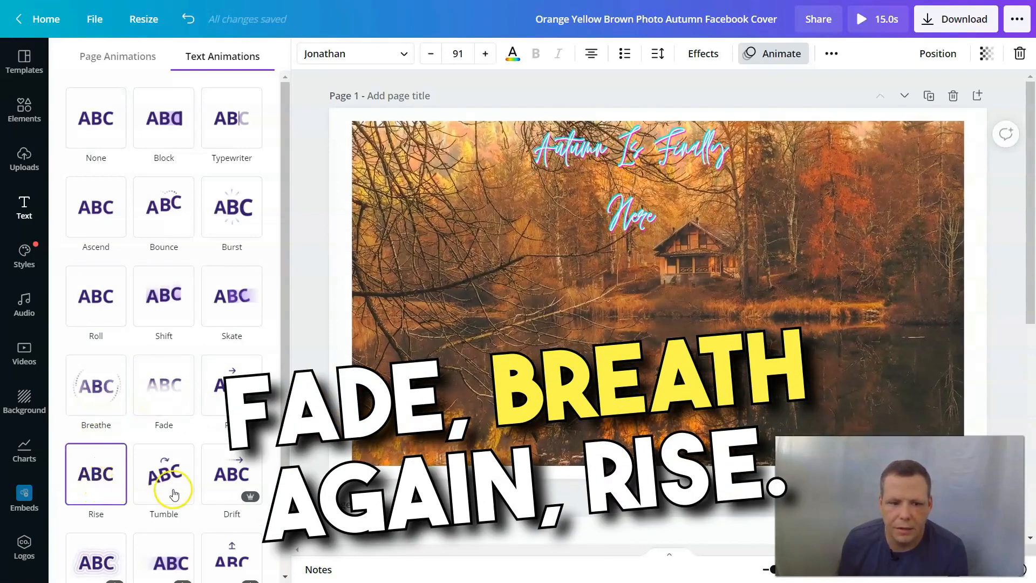
{"action": "left_click", "coordinate": [174, 494]}
Step: Preview the Tectonic, Drift, Stomp, Neon, Scrapbook and Pop text animations on the heading
{"action": "scroll", "coordinate": [178, 475], "scroll_direction": "down", "scroll_amount": 3}
{"action": "left_click", "coordinate": [187, 457]}
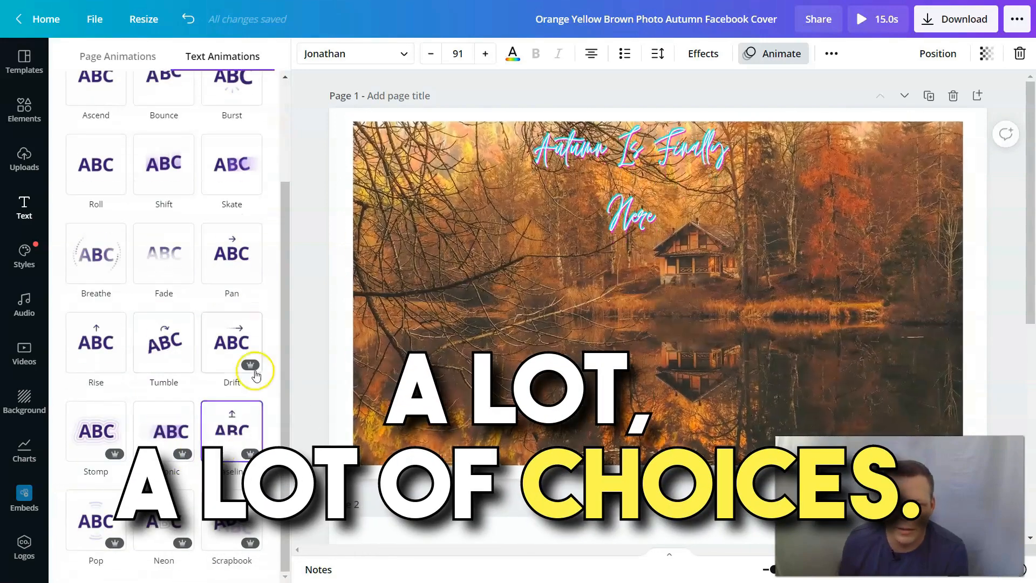
{"action": "left_click", "coordinate": [255, 366]}
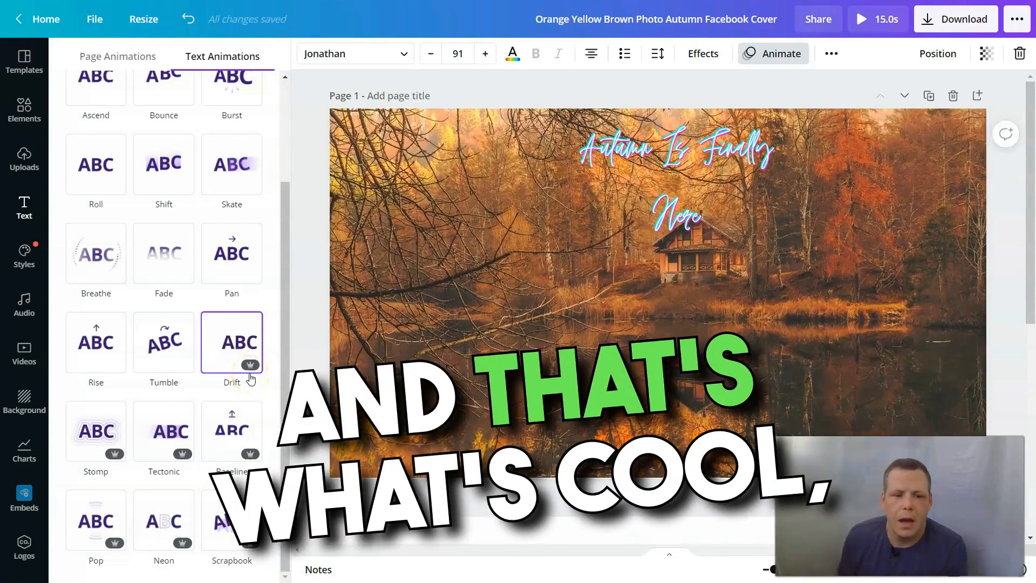
{"action": "left_click", "coordinate": [188, 455]}
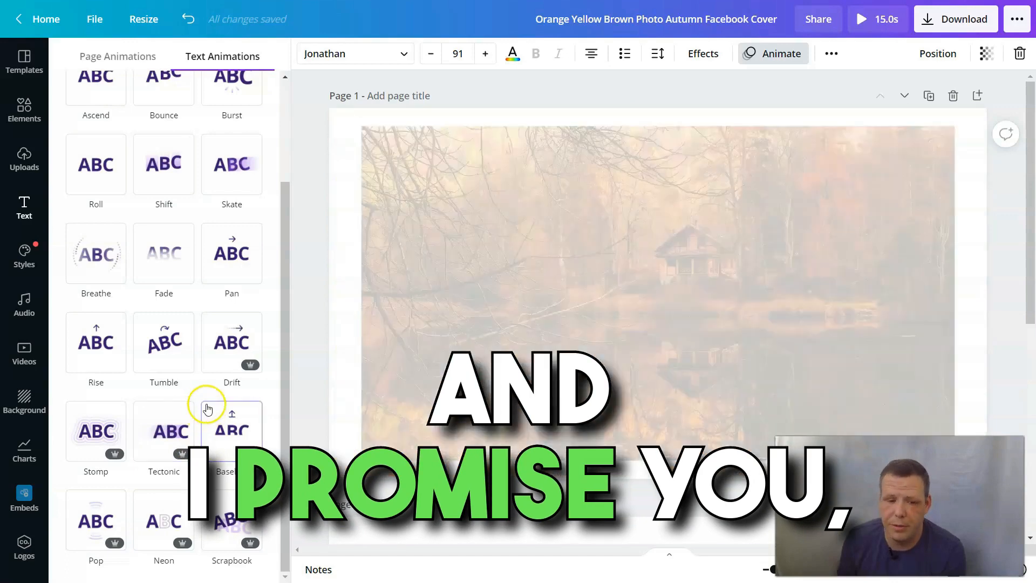
{"action": "left_click", "coordinate": [232, 348]}
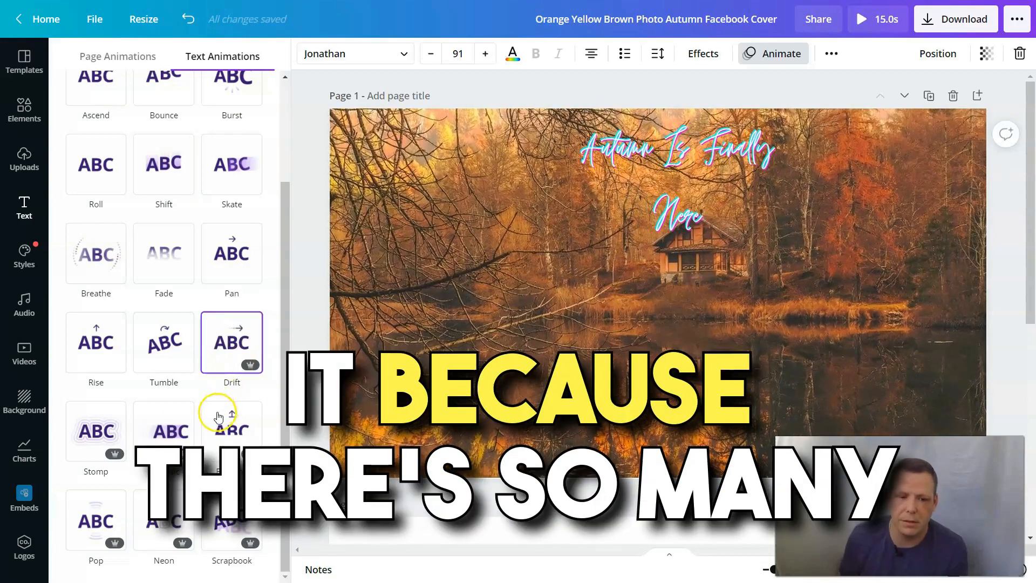
{"action": "left_click", "coordinate": [168, 431]}
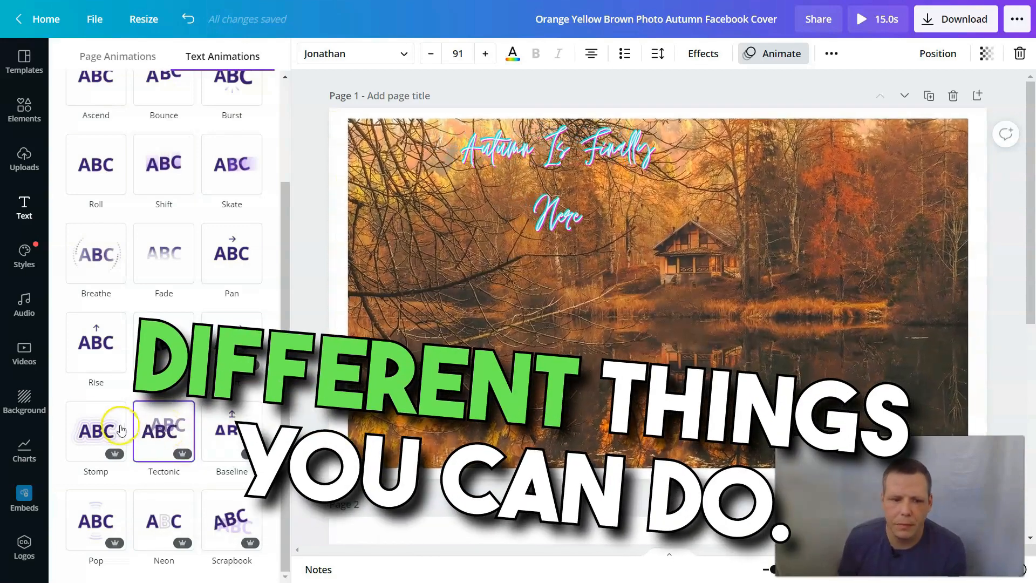
{"action": "left_click", "coordinate": [120, 430]}
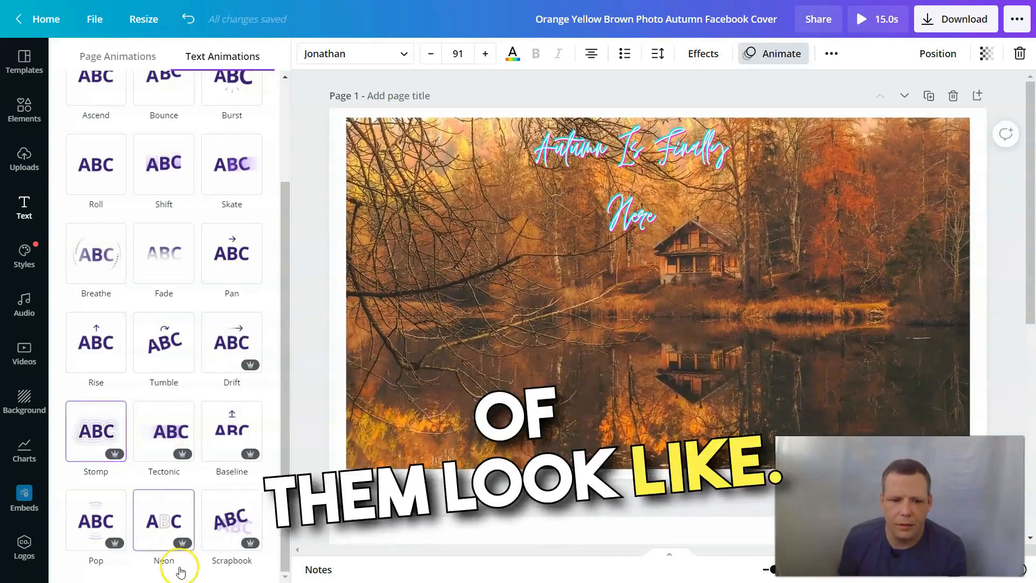
{"action": "left_click", "coordinate": [175, 532]}
{"action": "left_click", "coordinate": [246, 534]}
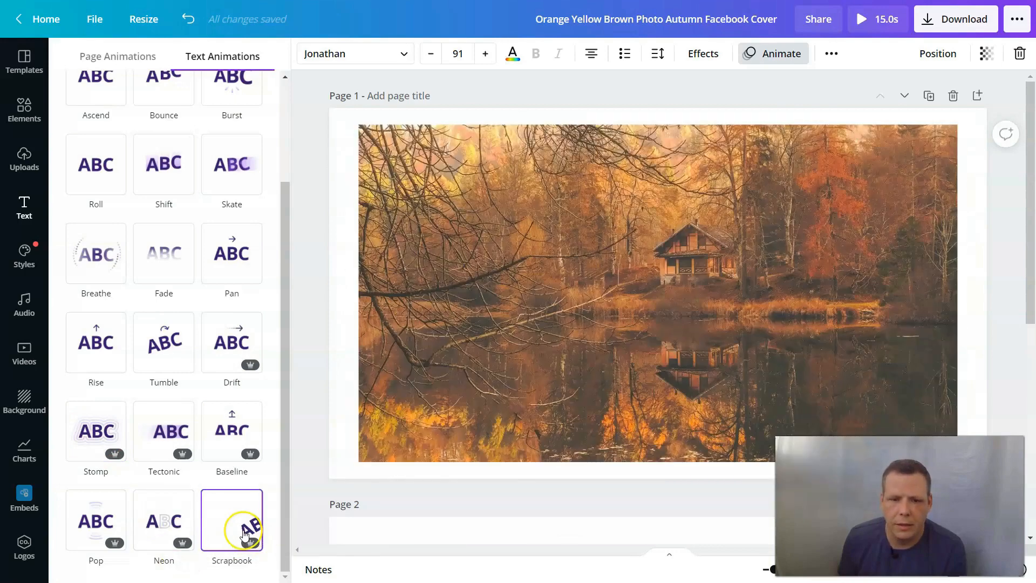
{"action": "left_click", "coordinate": [96, 515]}
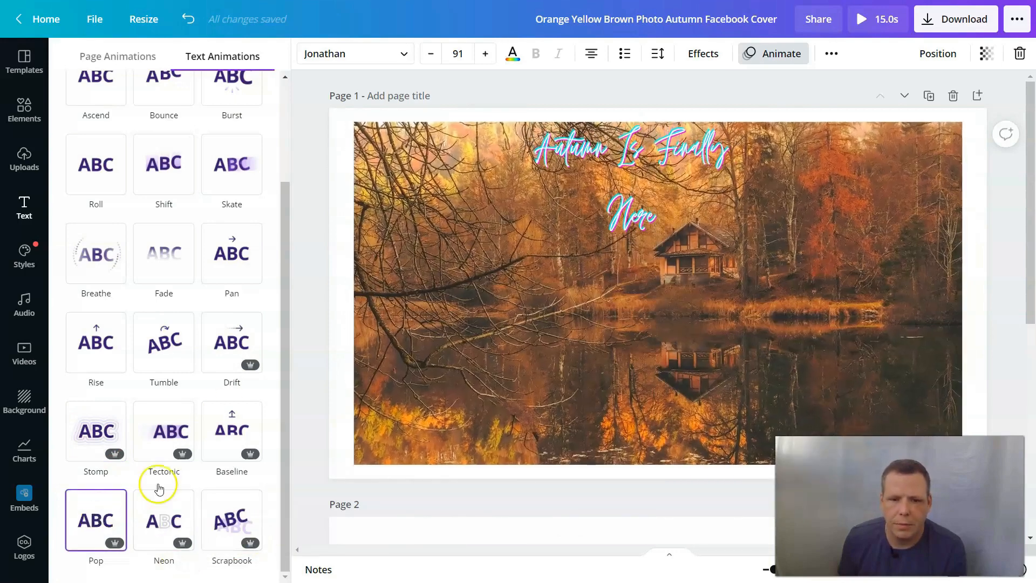
Step: Compare the Pan, Fade and Skate text animations once more, and apply the Drift animation to the heading
{"action": "left_click", "coordinate": [230, 254]}
{"action": "left_click", "coordinate": [164, 259]}
{"action": "left_click", "coordinate": [226, 186]}
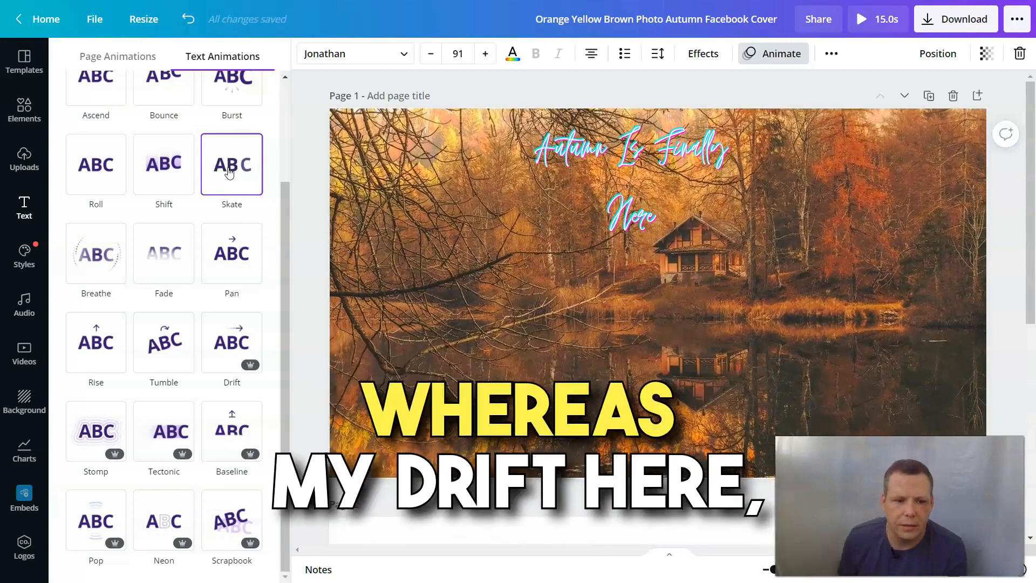
{"action": "left_click", "coordinate": [237, 343]}
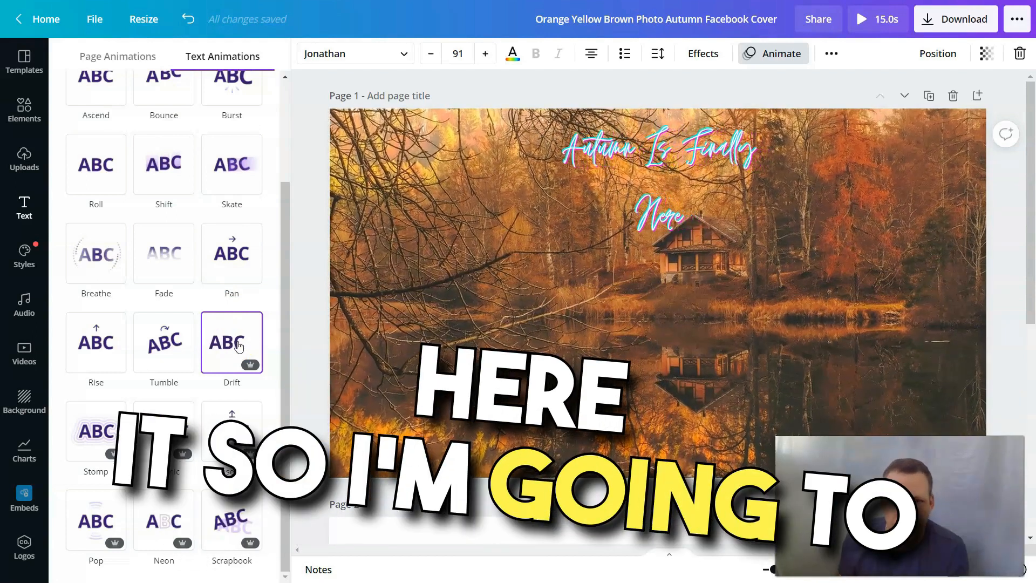
{"action": "left_click", "coordinate": [239, 345]}
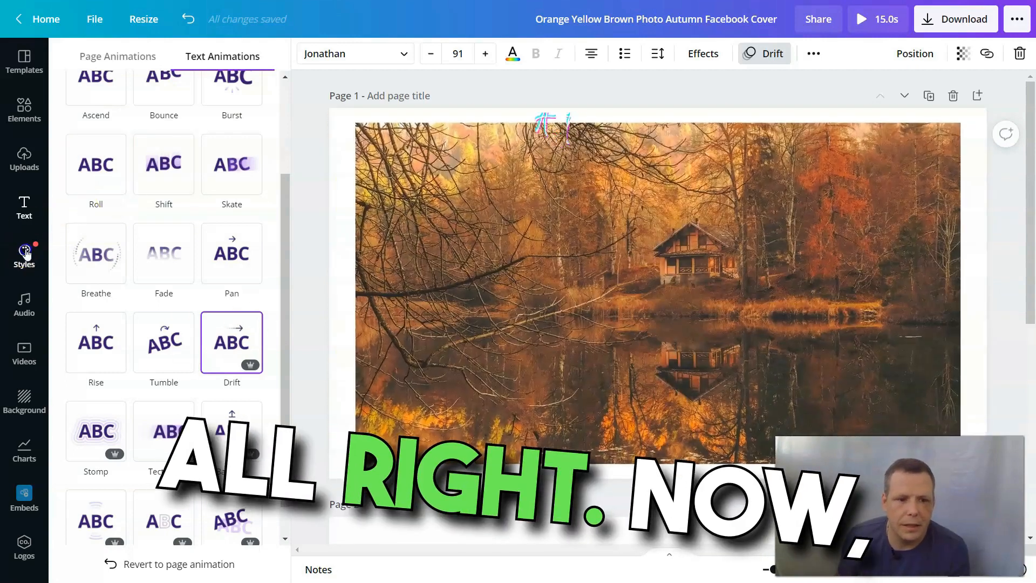
Step: Examine the style presets, including the color palettes and font pairings, and return to the combined list of styles
{"action": "left_click", "coordinate": [25, 254]}
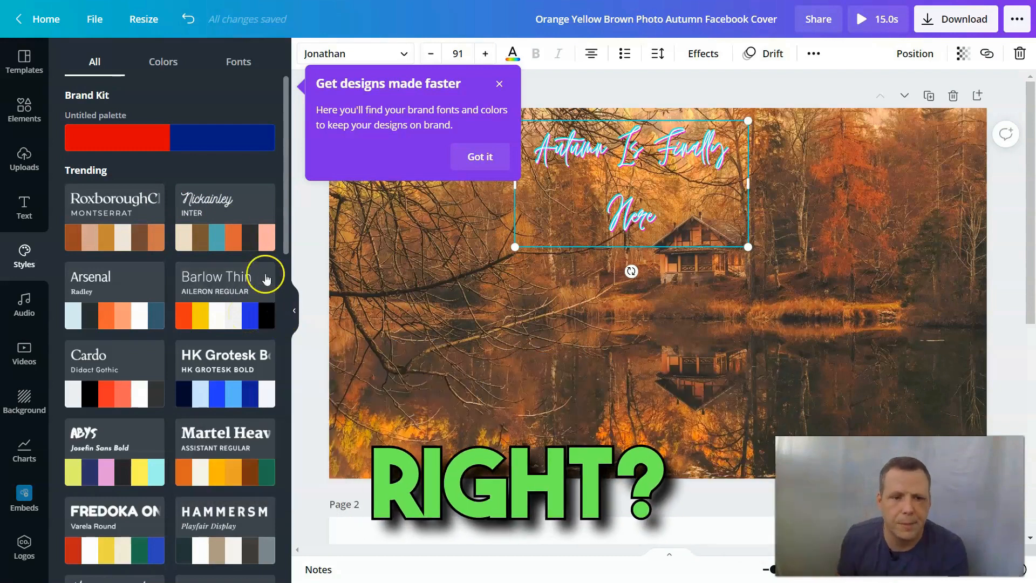
{"action": "scroll", "coordinate": [148, 277], "scroll_direction": "down", "scroll_amount": 10}
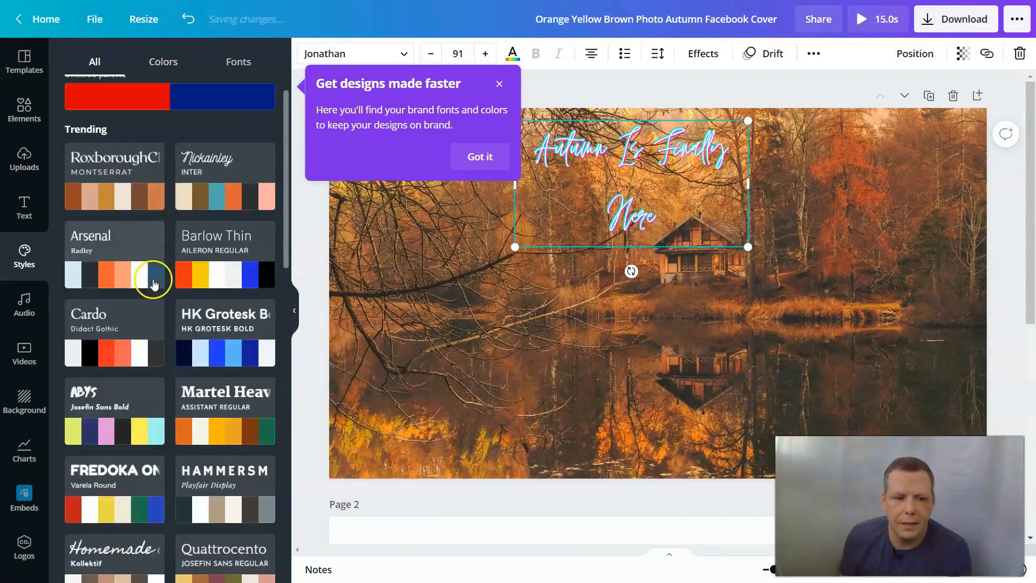
{"action": "left_click", "coordinate": [168, 65]}
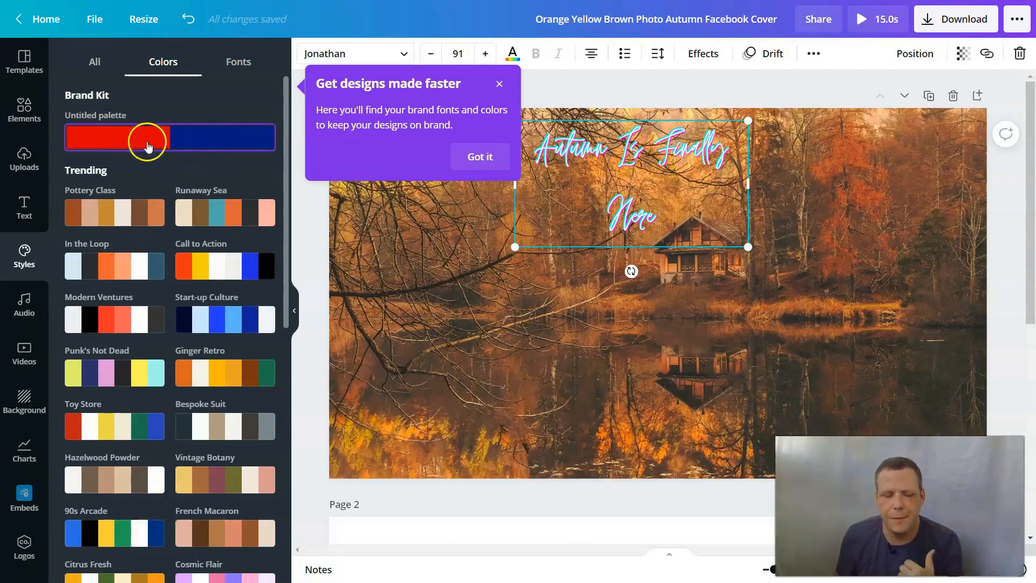
{"action": "left_click", "coordinate": [237, 59]}
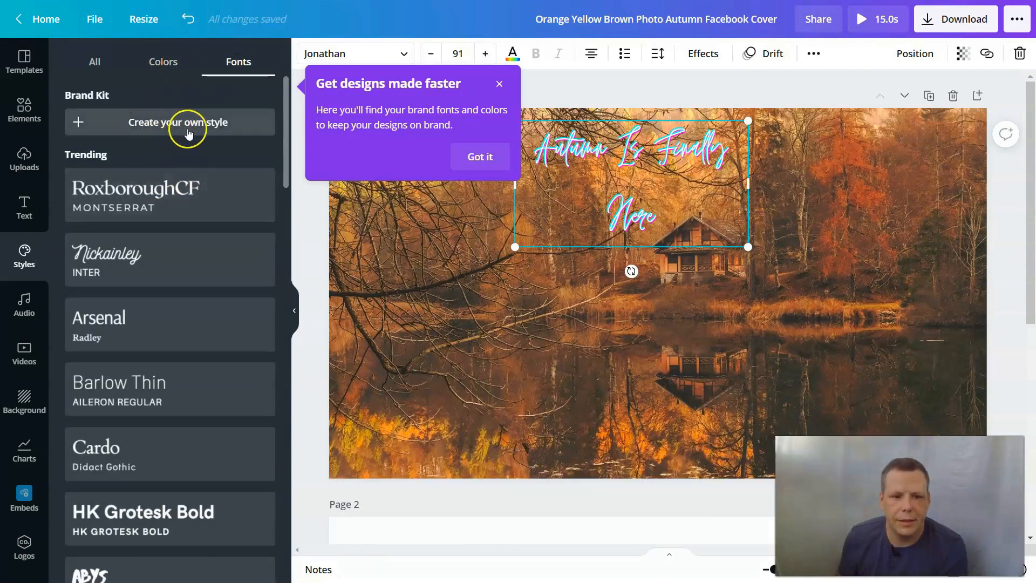
{"action": "scroll", "coordinate": [143, 364], "scroll_direction": "down", "scroll_amount": 10}
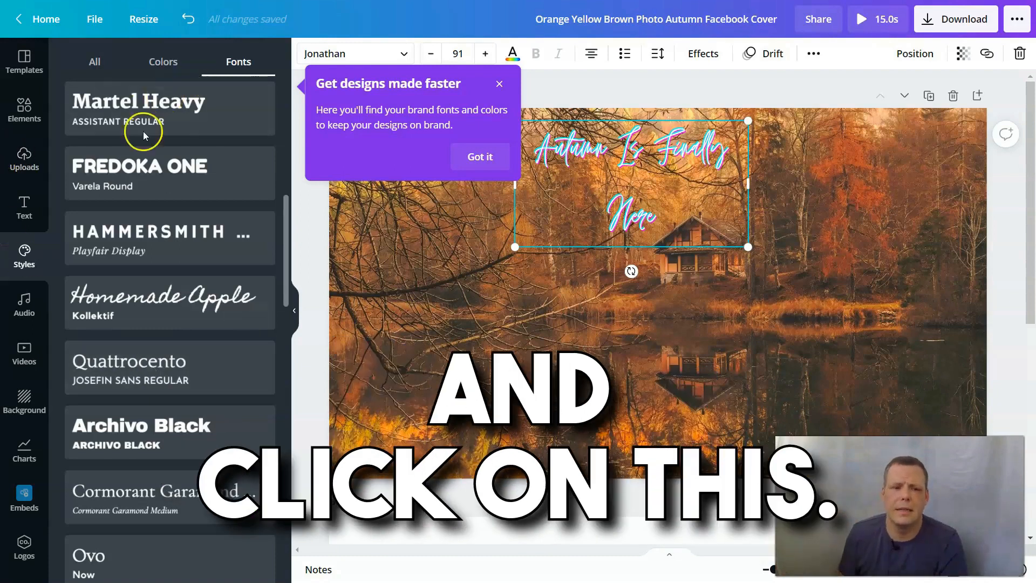
{"action": "left_click", "coordinate": [95, 61]}
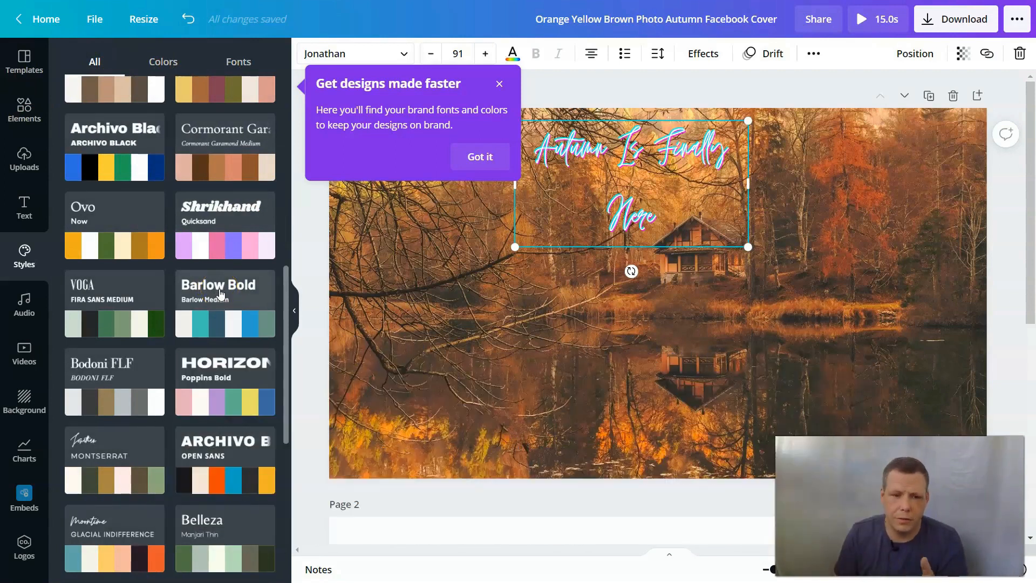
Step: Add the Rain Dance track from the Nature audio category, try Bundled Up in its place, and switch back to Rain Dance
{"action": "left_click", "coordinate": [24, 305]}
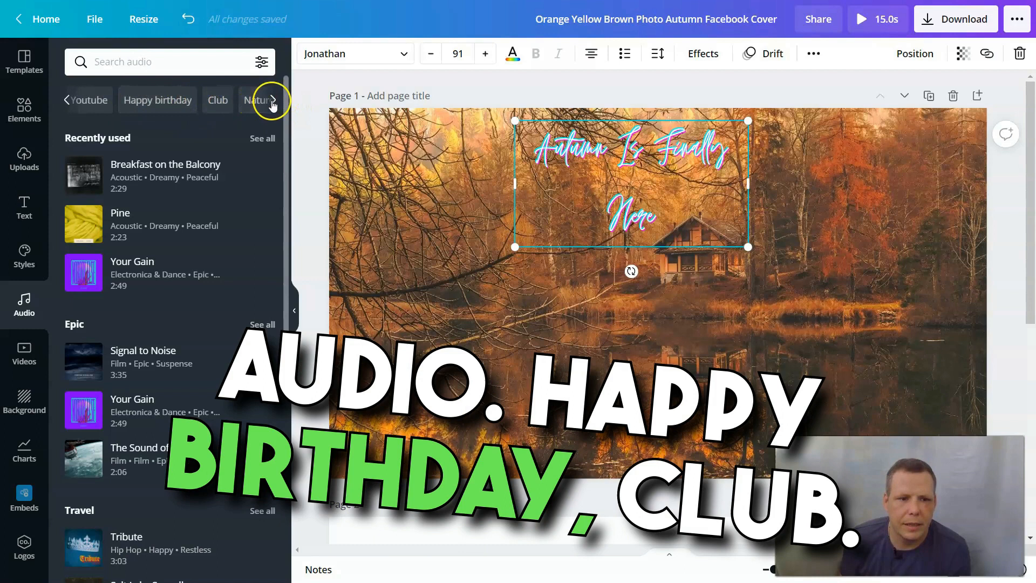
{"action": "left_click", "coordinate": [273, 100]}
{"action": "left_click", "coordinate": [93, 101]}
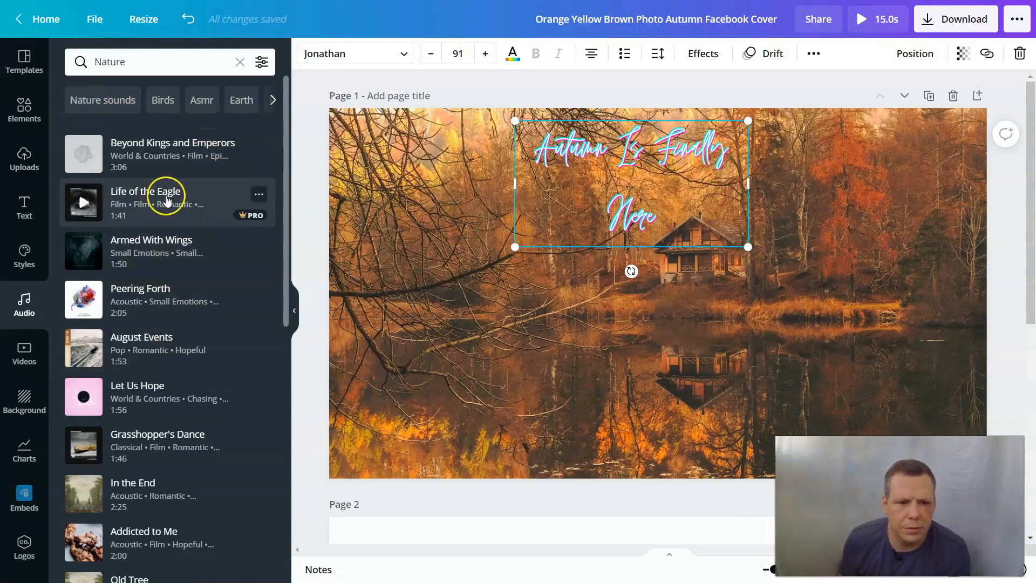
{"action": "scroll", "coordinate": [169, 325], "scroll_direction": "down", "scroll_amount": 1}
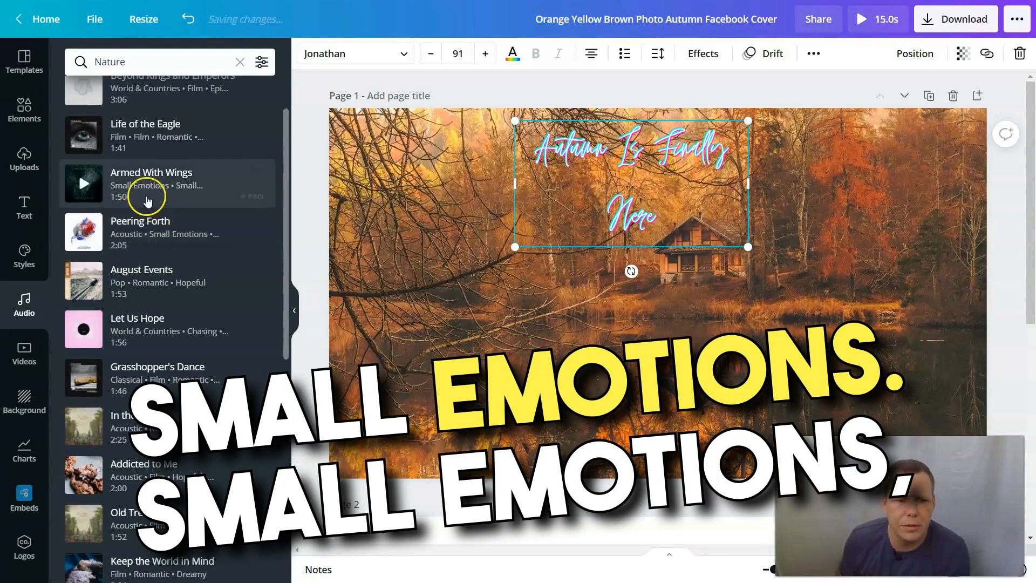
{"action": "scroll", "coordinate": [205, 222], "scroll_direction": "down", "scroll_amount": 1}
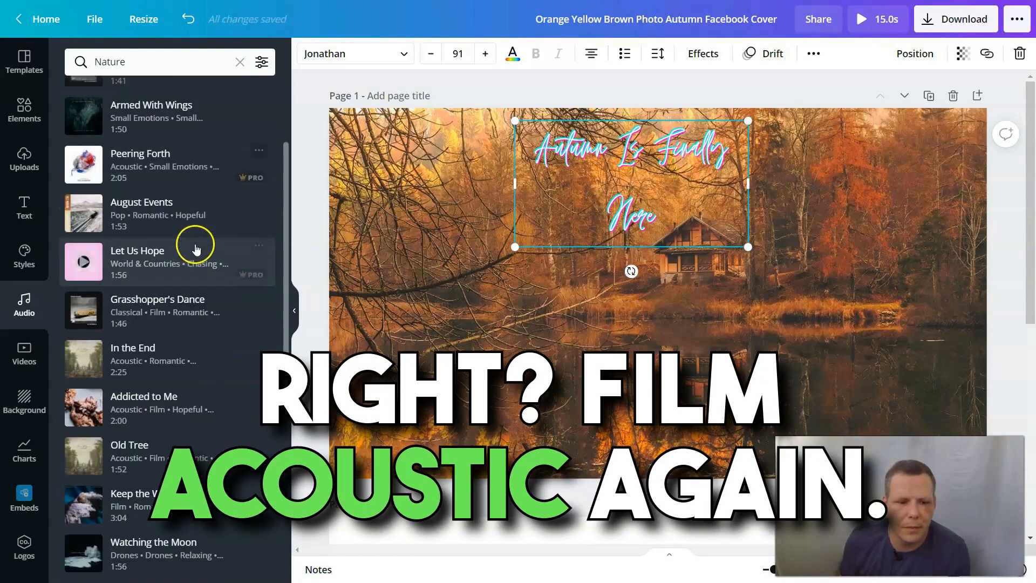
{"action": "scroll", "coordinate": [216, 418], "scroll_direction": "down", "scroll_amount": 2}
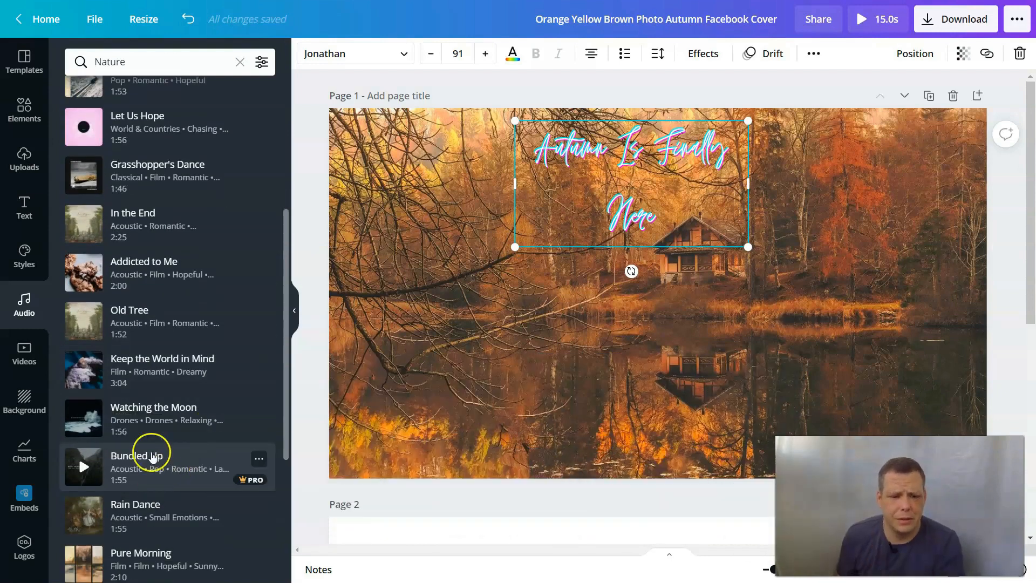
{"action": "scroll", "coordinate": [156, 447], "scroll_direction": "down", "scroll_amount": 1}
{"action": "scroll", "coordinate": [200, 491], "scroll_direction": "down", "scroll_amount": 1}
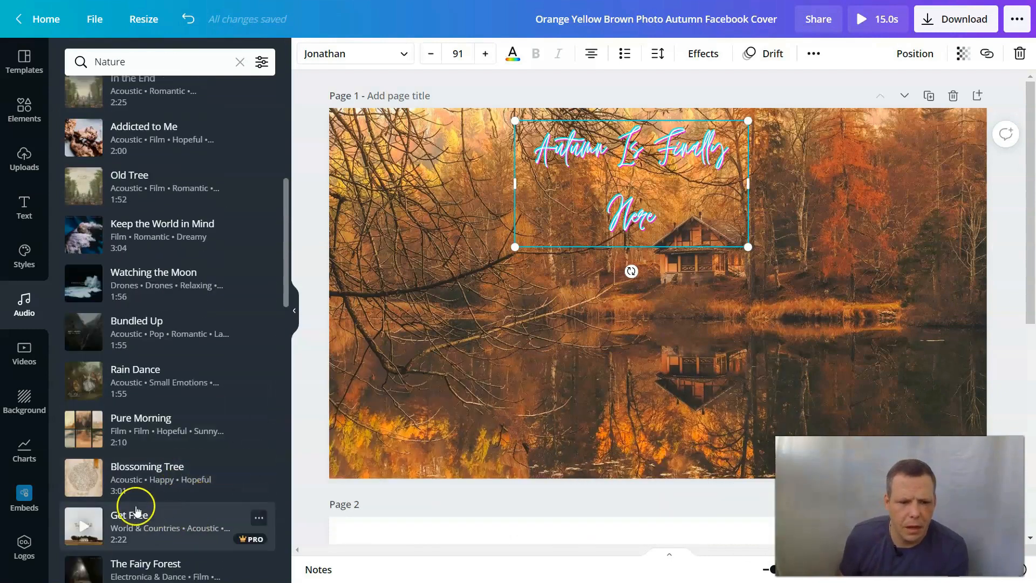
{"action": "left_click", "coordinate": [155, 376]}
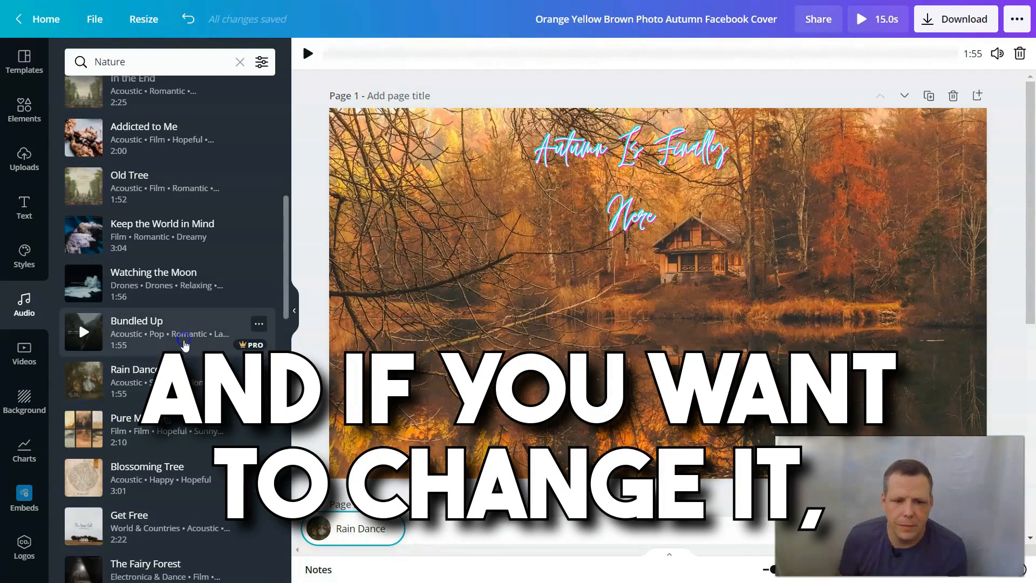
{"action": "left_click", "coordinate": [183, 343]}
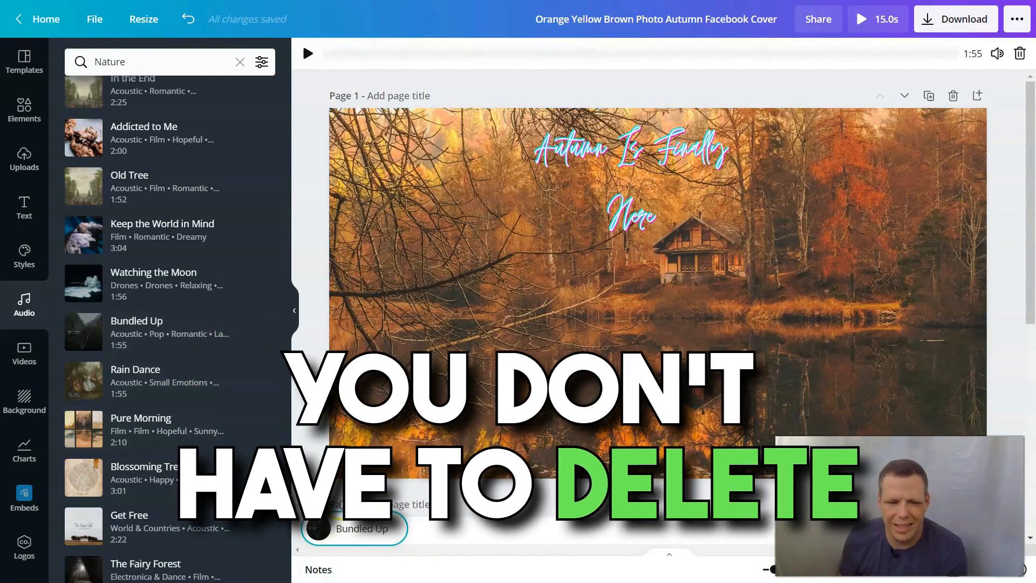
{"action": "left_click", "coordinate": [181, 384]}
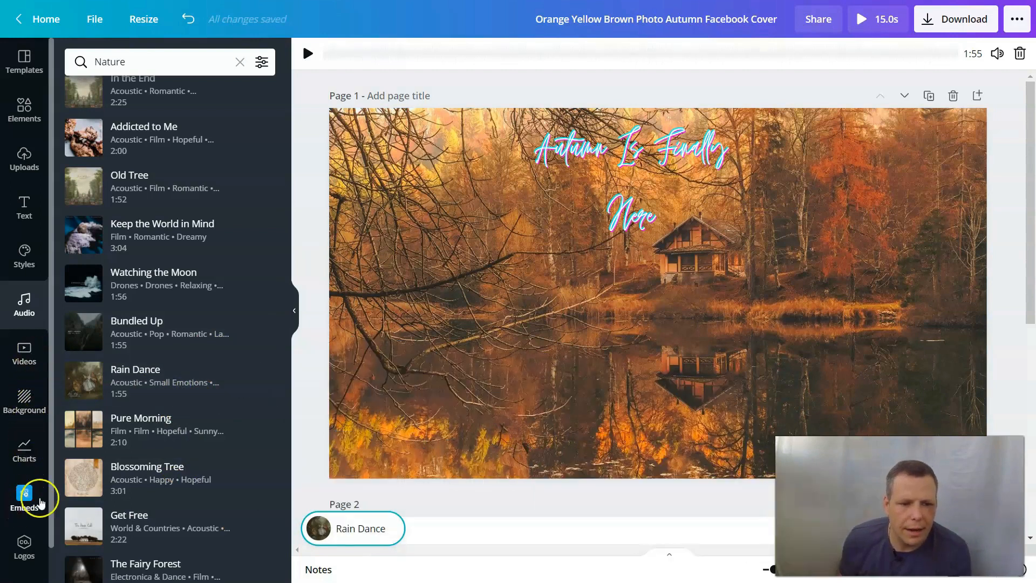
Step: Search the elements for "fall" and add the orange pumpkin graphic to page 1
{"action": "left_click", "coordinate": [34, 123]}
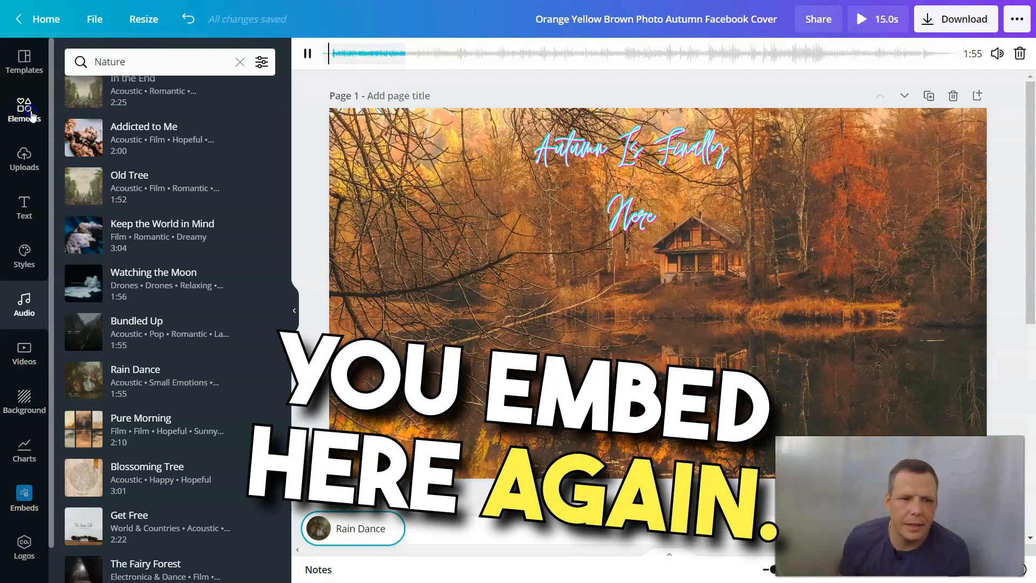
{"action": "left_click", "coordinate": [152, 62]}
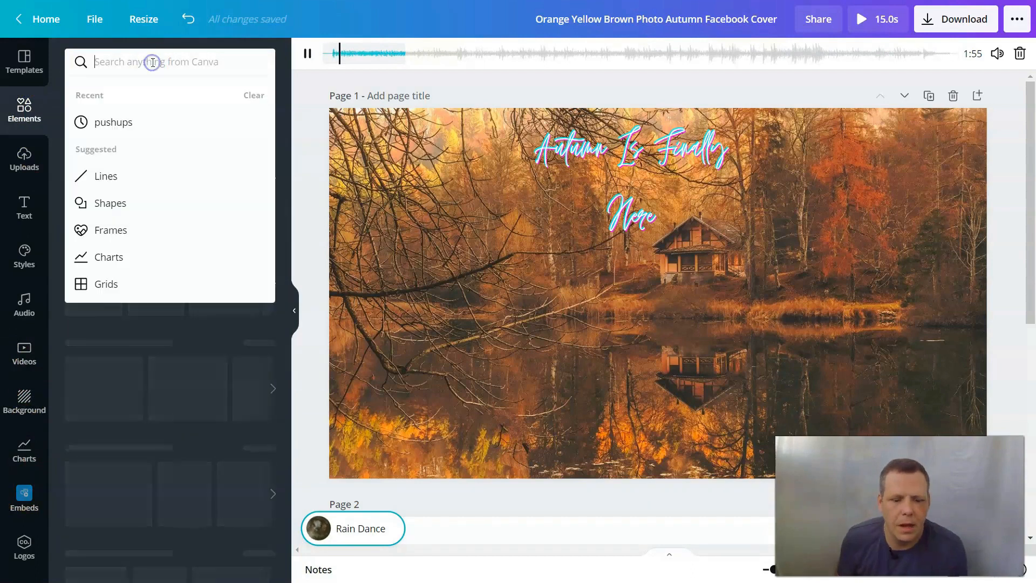
{"action": "type", "text": "fa"}
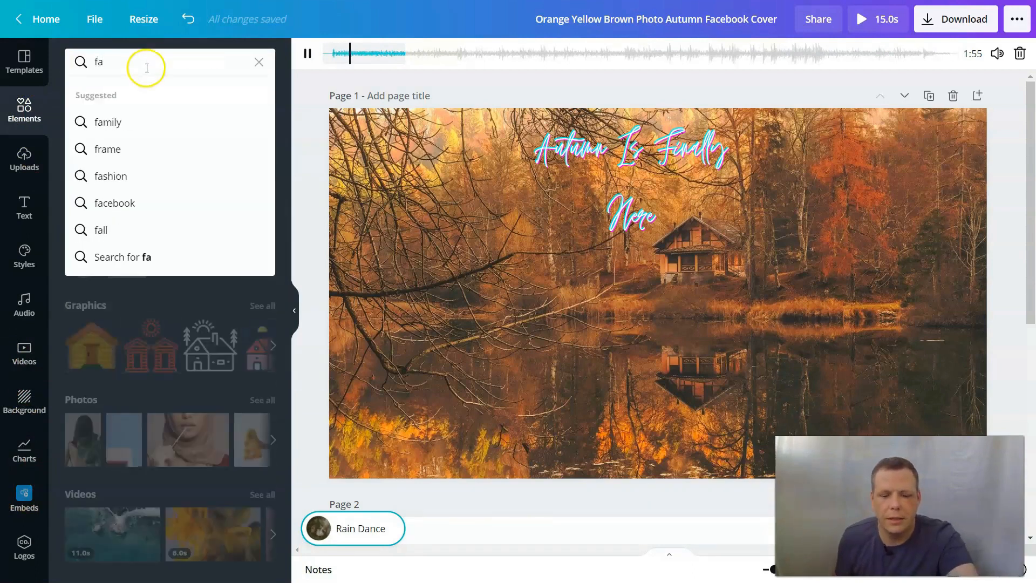
{"action": "type", "text": "ll"}
{"action": "key", "text": "Return"}
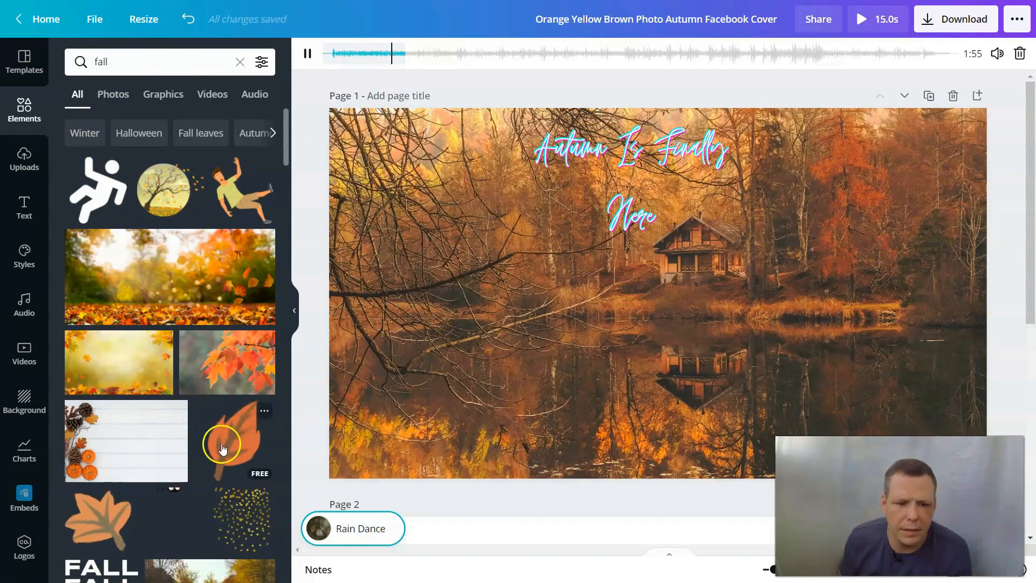
{"action": "scroll", "coordinate": [222, 449], "scroll_direction": "down", "scroll_amount": 5}
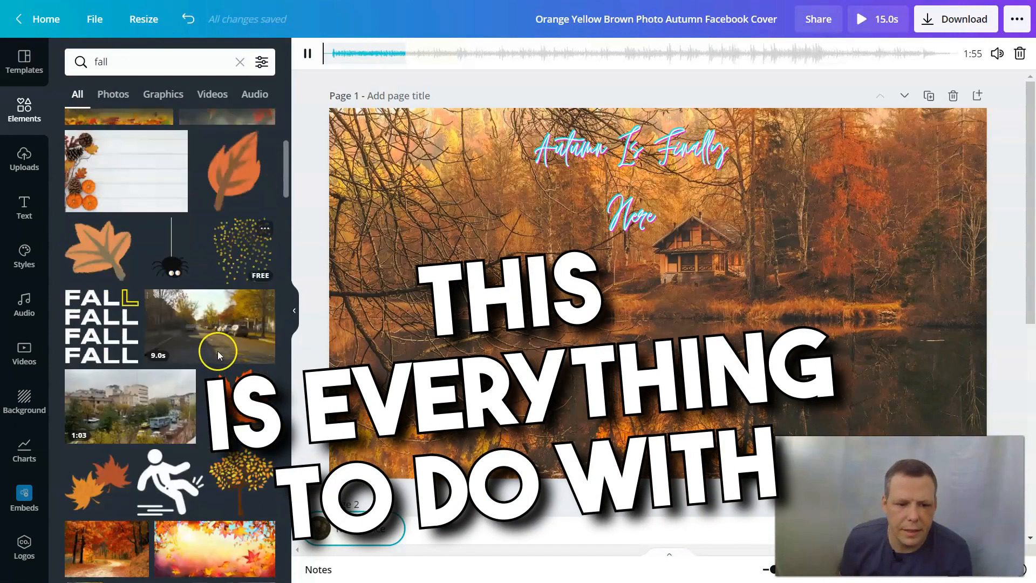
{"action": "scroll", "coordinate": [232, 354], "scroll_direction": "down", "scroll_amount": 3}
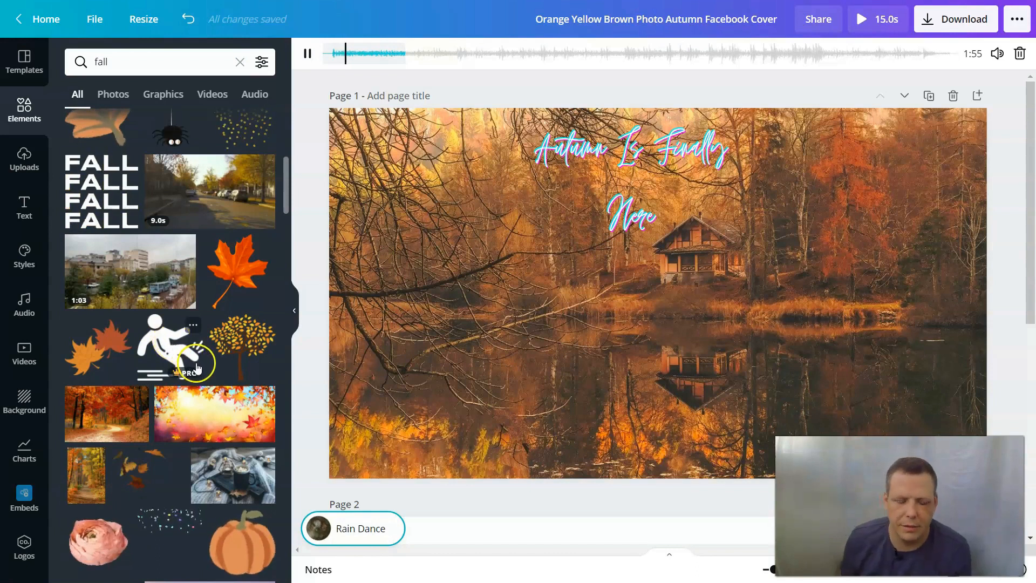
{"action": "scroll", "coordinate": [216, 366], "scroll_direction": "down", "scroll_amount": 1}
{"action": "scroll", "coordinate": [197, 316], "scroll_direction": "down", "scroll_amount": 2}
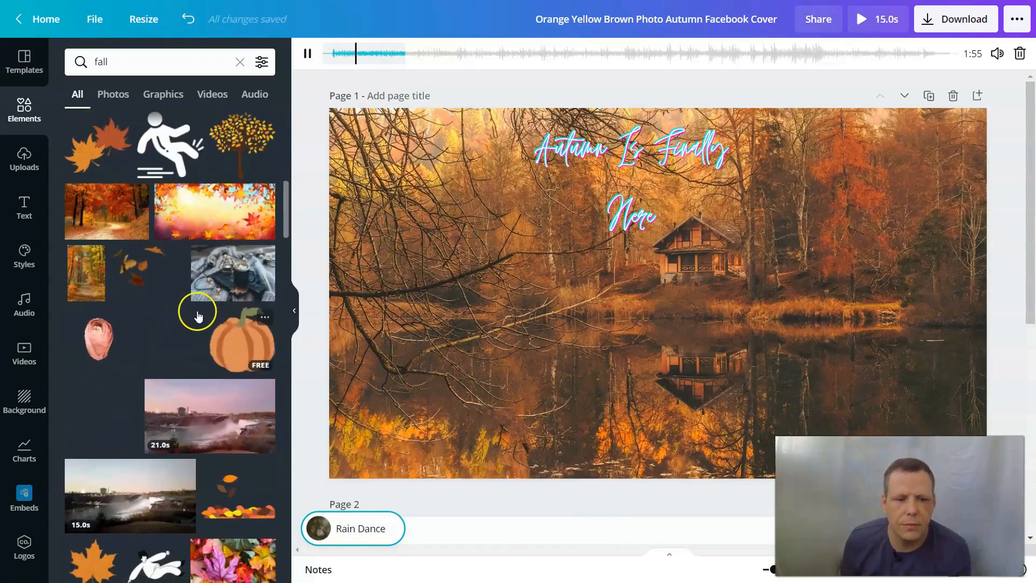
{"action": "left_click_drag", "start_coordinate": [241, 351], "coordinate": [502, 427]}
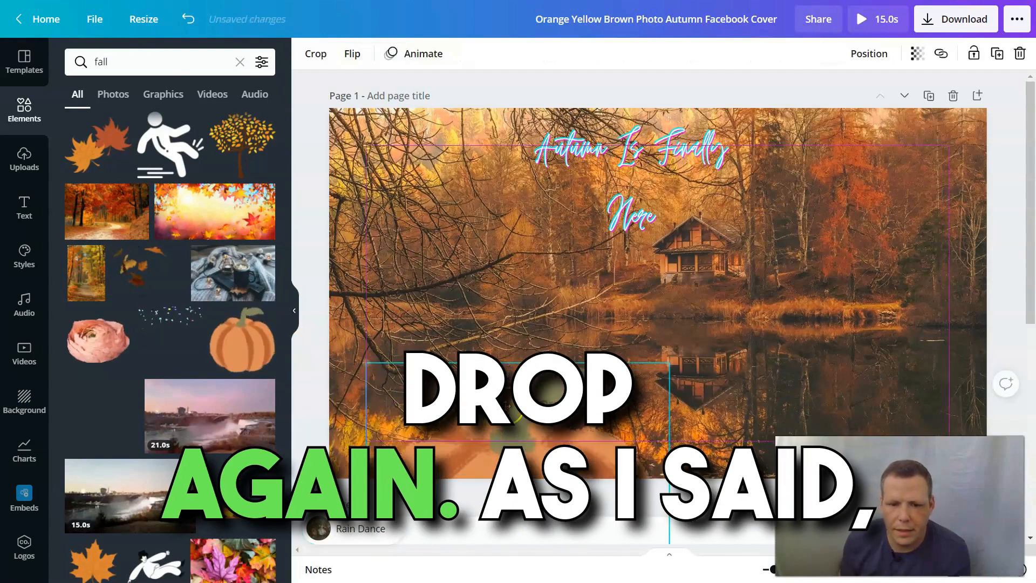
Step: Shrink the pumpkin to a small size and place it in the lower-left corner of the cover
{"action": "left_click_drag", "start_coordinate": [512, 415], "coordinate": [562, 258]}
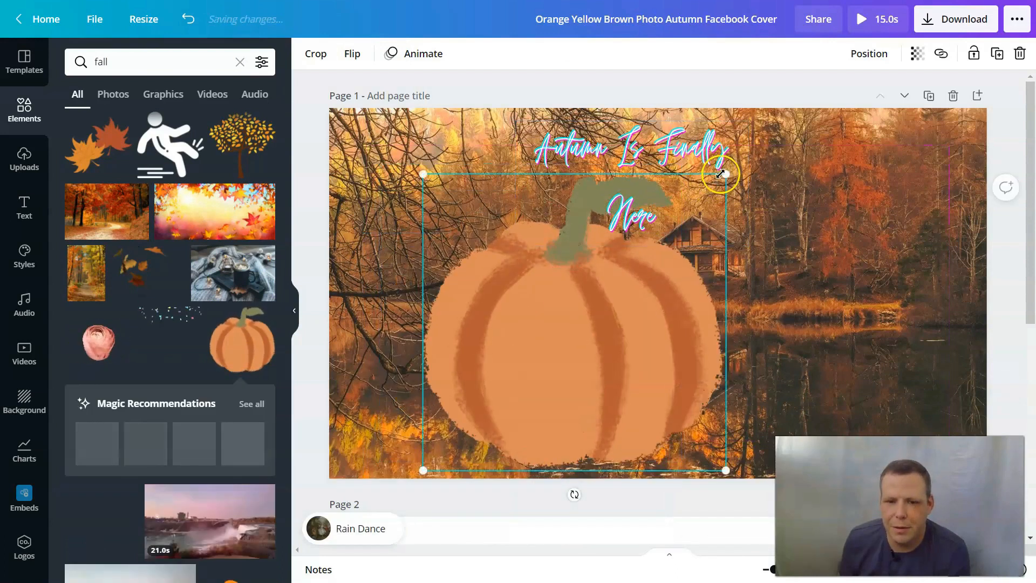
{"action": "left_click_drag", "start_coordinate": [726, 173], "coordinate": [539, 400]}
{"action": "left_click_drag", "start_coordinate": [490, 430], "coordinate": [405, 428]}
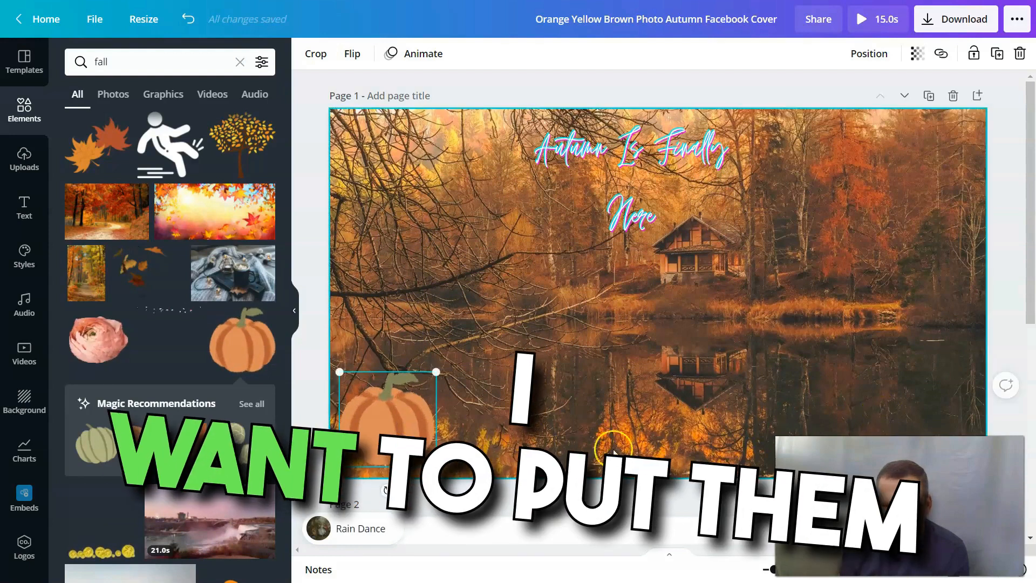
Step: Try to duplicate the small pumpkin by copying and pasting it, and dismiss the browser's clipboard permission request
{"action": "left_click", "coordinate": [392, 433]}
{"action": "right_click", "coordinate": [392, 433]}
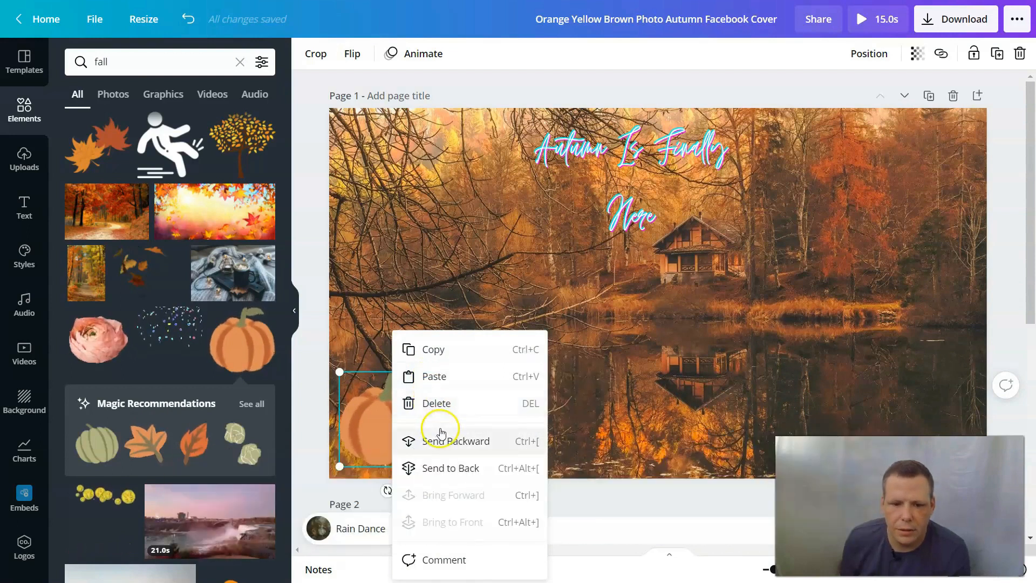
{"action": "left_click", "coordinate": [452, 350]}
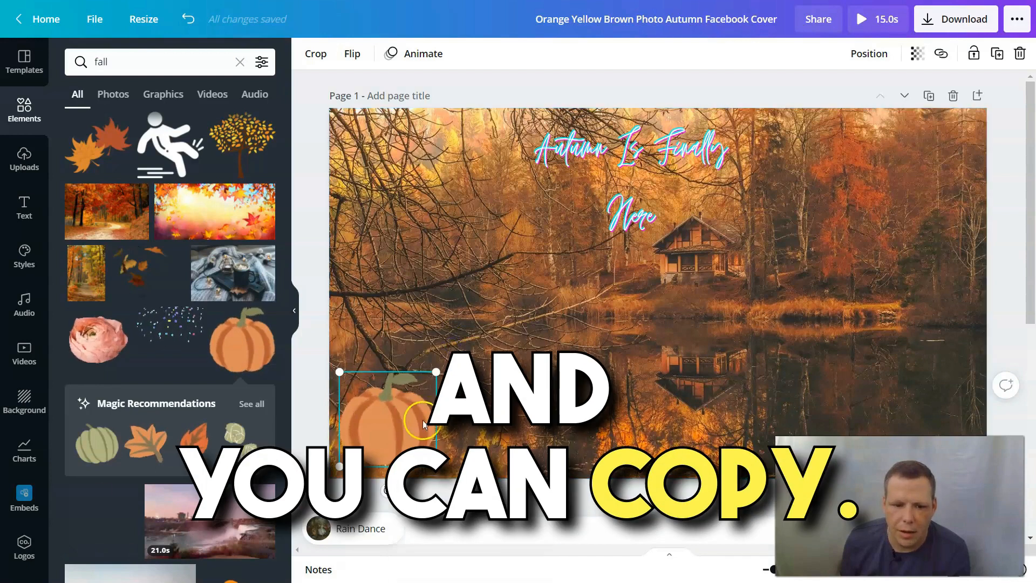
{"action": "right_click", "coordinate": [596, 291]}
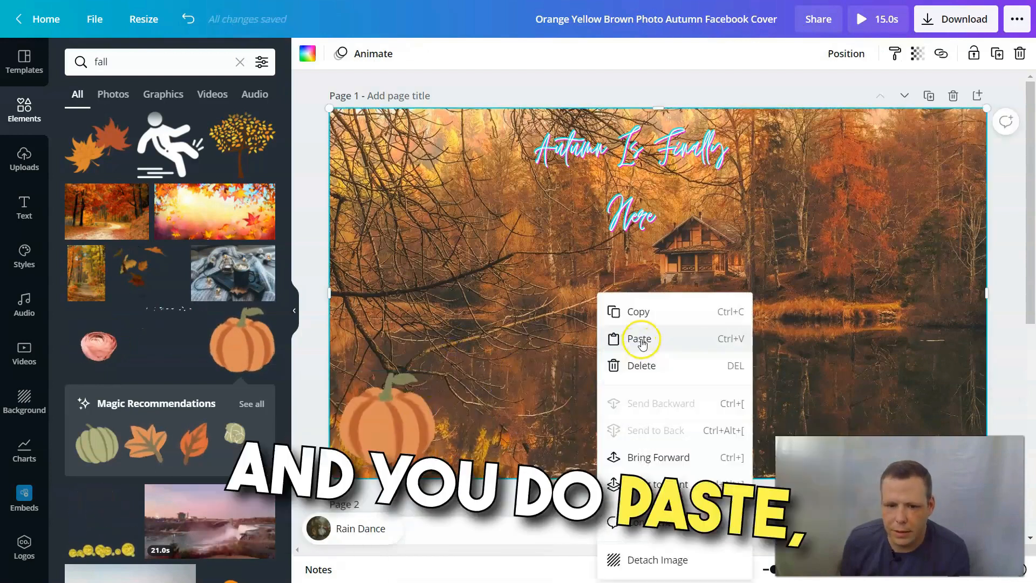
{"action": "left_click", "coordinate": [640, 338]}
{"action": "left_click", "coordinate": [233, 10]}
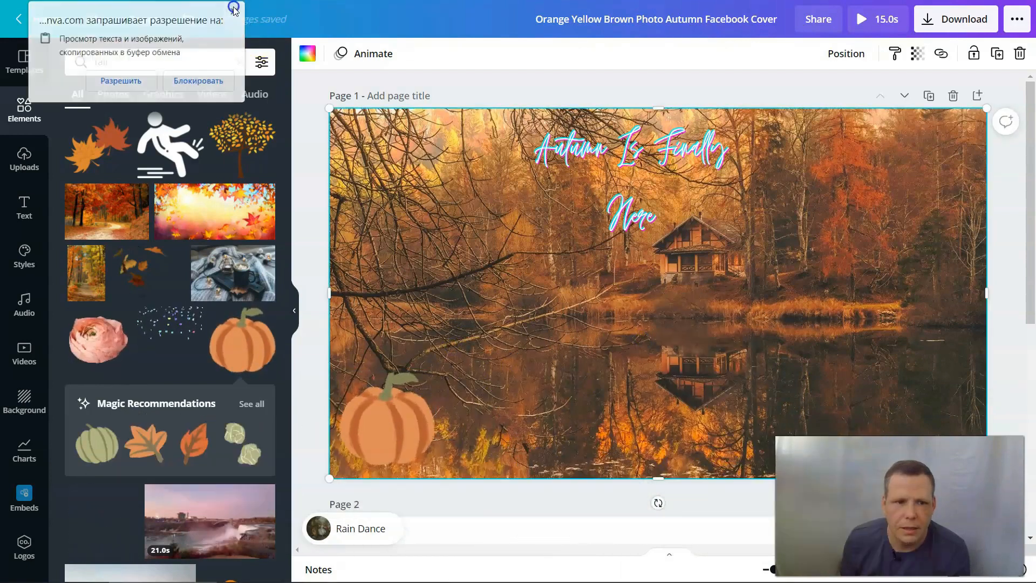
{"action": "left_click", "coordinate": [734, 200]}
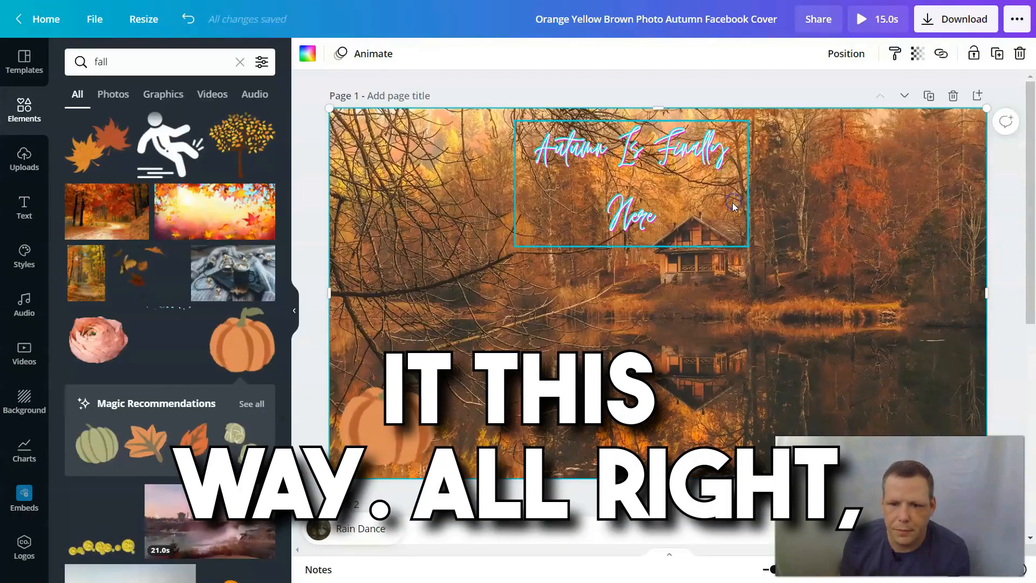
Step: Add a second orange pumpkin, shrink it to about the first one's size, and place it in the cover's lower-right corner
{"action": "left_click", "coordinate": [405, 413]}
{"action": "left_click_drag", "start_coordinate": [414, 354], "coordinate": [389, 417]}
{"action": "left_click_drag", "start_coordinate": [238, 347], "coordinate": [579, 328]}
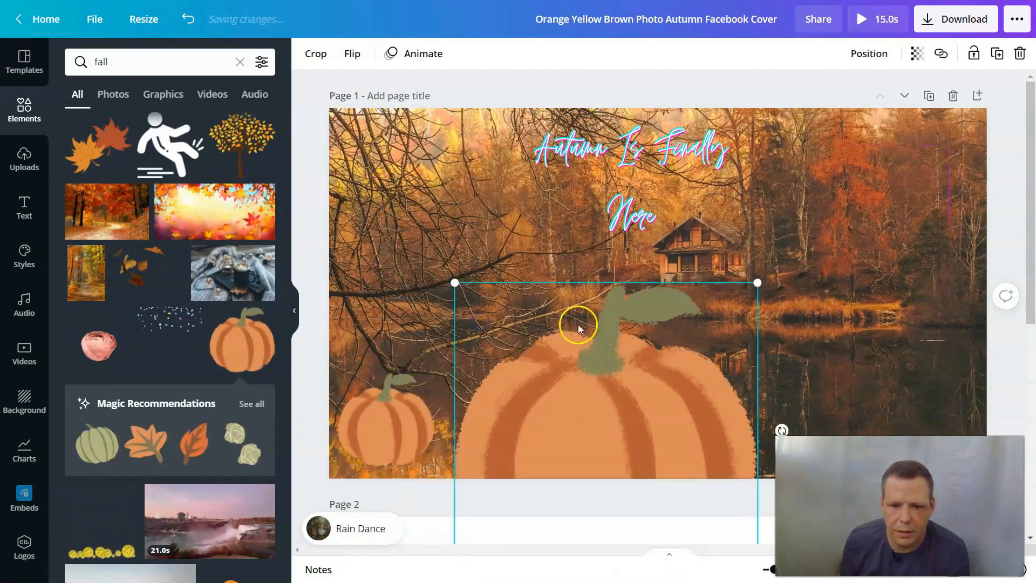
{"action": "left_click_drag", "start_coordinate": [757, 282], "coordinate": [646, 443]}
{"action": "left_click", "coordinate": [555, 462]}
{"action": "left_click_drag", "start_coordinate": [573, 389], "coordinate": [578, 353]}
{"action": "left_click", "coordinate": [638, 316]}
{"action": "left_click_drag", "start_coordinate": [637, 316], "coordinate": [580, 376]}
{"action": "left_click_drag", "start_coordinate": [532, 420], "coordinate": [939, 414]}
{"action": "left_click_drag", "start_coordinate": [975, 371], "coordinate": [969, 386]}
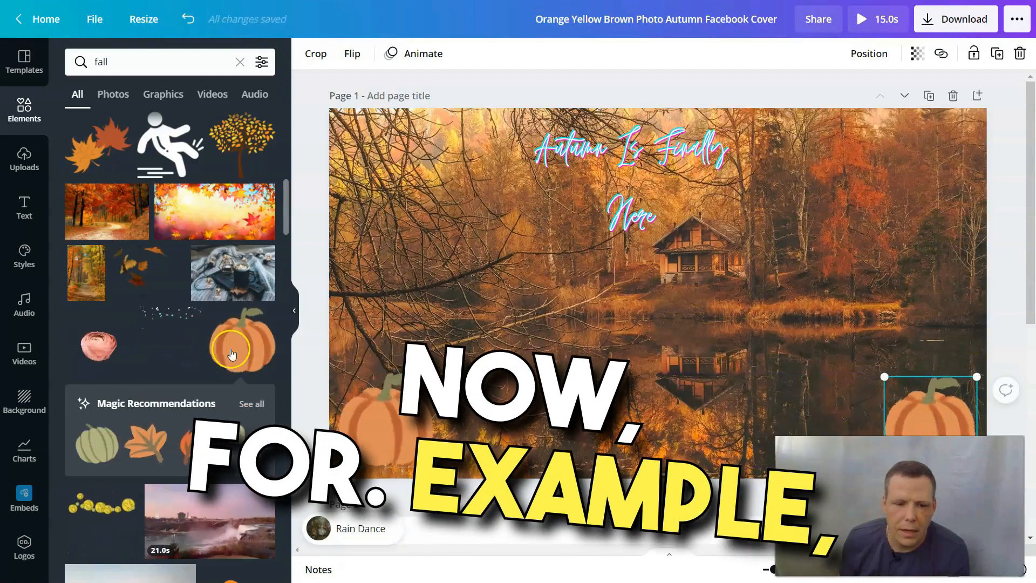
Step: Add a third, medium-sized pumpkin overlapping the small one in the cover's lower-left corner, and select the small pumpkin
{"action": "left_click", "coordinate": [399, 409]}
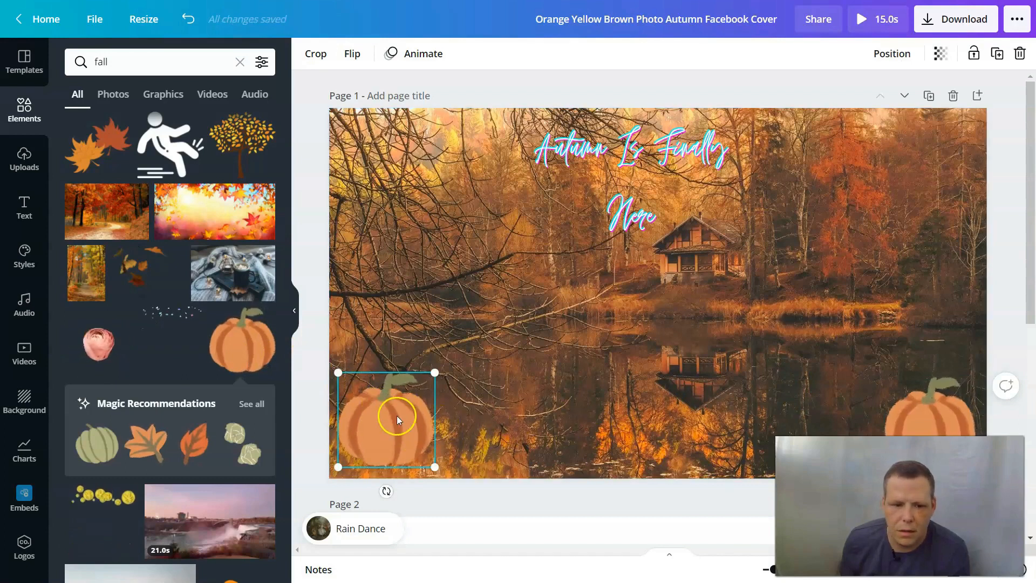
{"action": "left_click", "coordinate": [268, 348]}
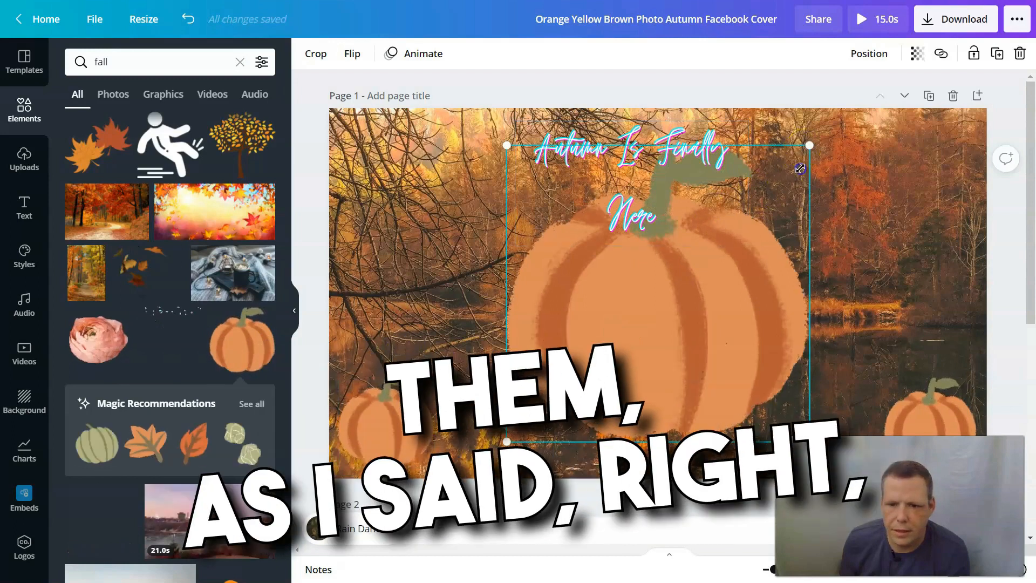
{"action": "left_click_drag", "start_coordinate": [803, 147], "coordinate": [678, 303]}
{"action": "left_click_drag", "start_coordinate": [603, 367], "coordinate": [462, 396]}
{"action": "left_click", "coordinate": [342, 428]}
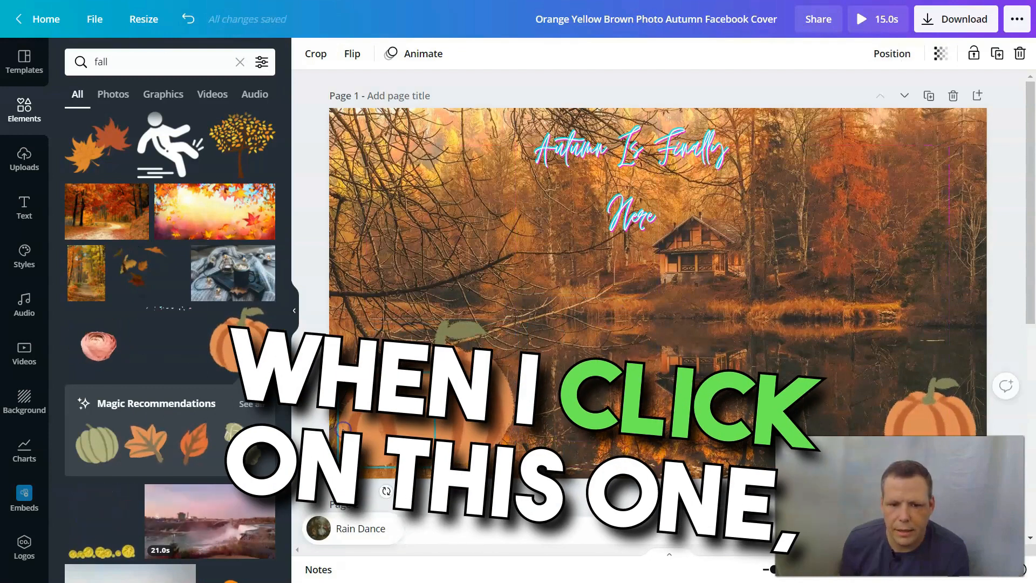
Step: Bring the small lower-left pumpkin forward so it sits in front of the medium-sized pumpkin
{"action": "right_click", "coordinate": [349, 429]}
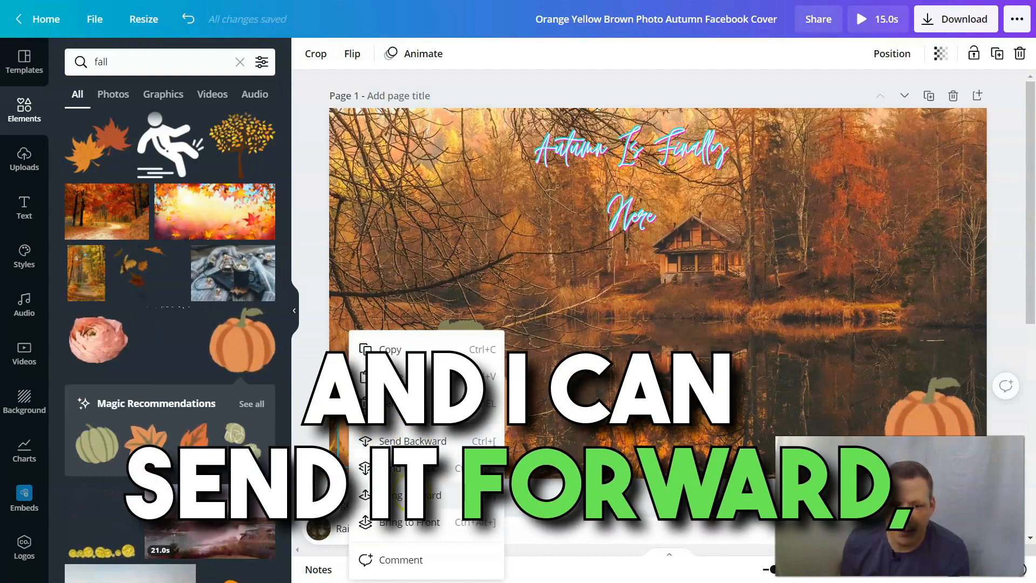
{"action": "left_click", "coordinate": [411, 494]}
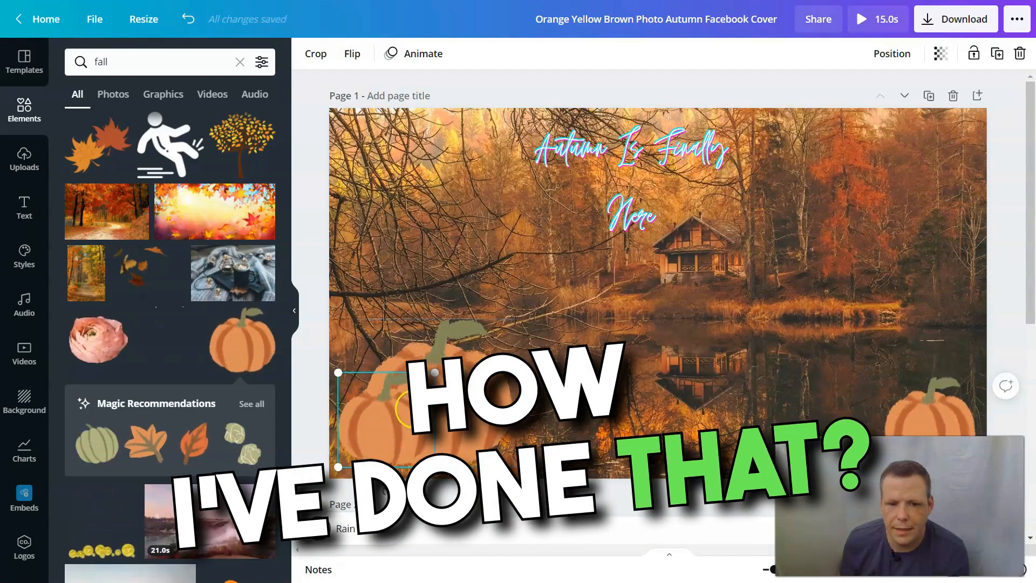
{"action": "left_click_drag", "start_coordinate": [452, 369], "coordinate": [446, 374]}
Step: Add a fourth orange pumpkin, shrink it to about 216 by 211, and place it in front of the two lower-left pumpkins
{"action": "left_click", "coordinate": [273, 350]}
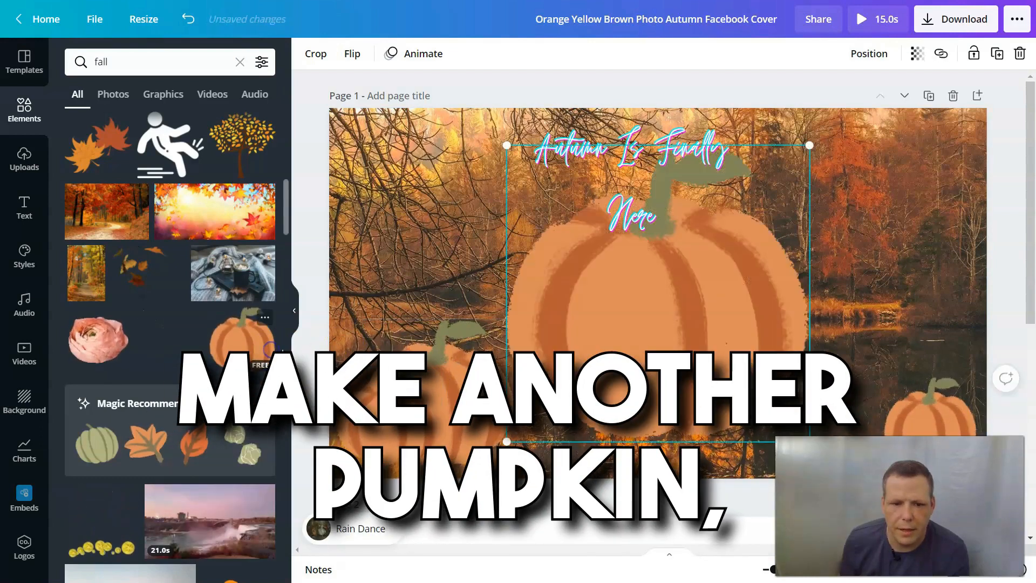
{"action": "left_click_drag", "start_coordinate": [809, 146], "coordinate": [624, 388]}
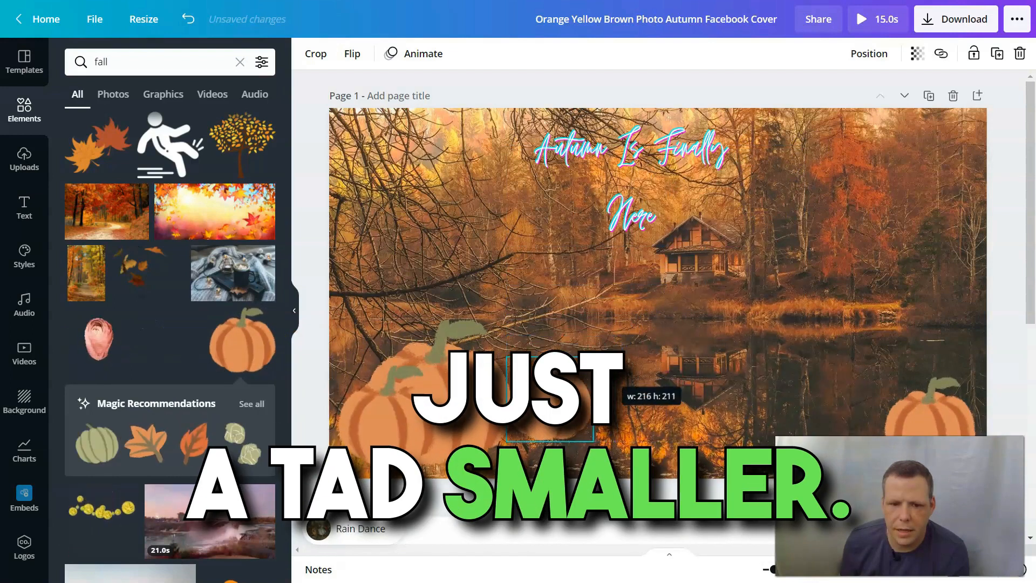
{"action": "left_click_drag", "start_coordinate": [486, 443], "coordinate": [407, 462]}
{"action": "left_click_drag", "start_coordinate": [454, 428], "coordinate": [437, 438]}
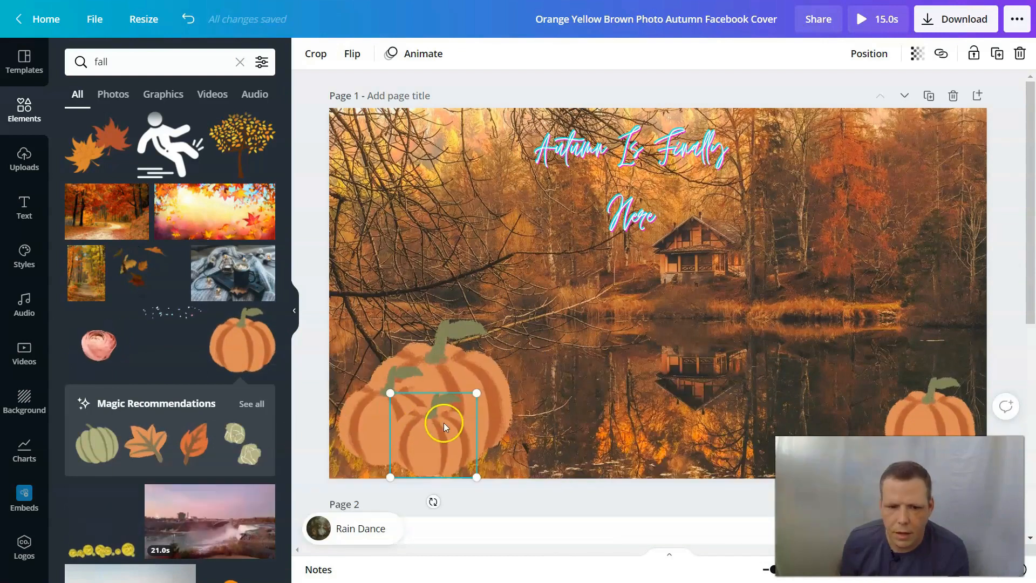
{"action": "left_click_drag", "start_coordinate": [462, 419], "coordinate": [476, 419]}
{"action": "left_click", "coordinate": [390, 419]}
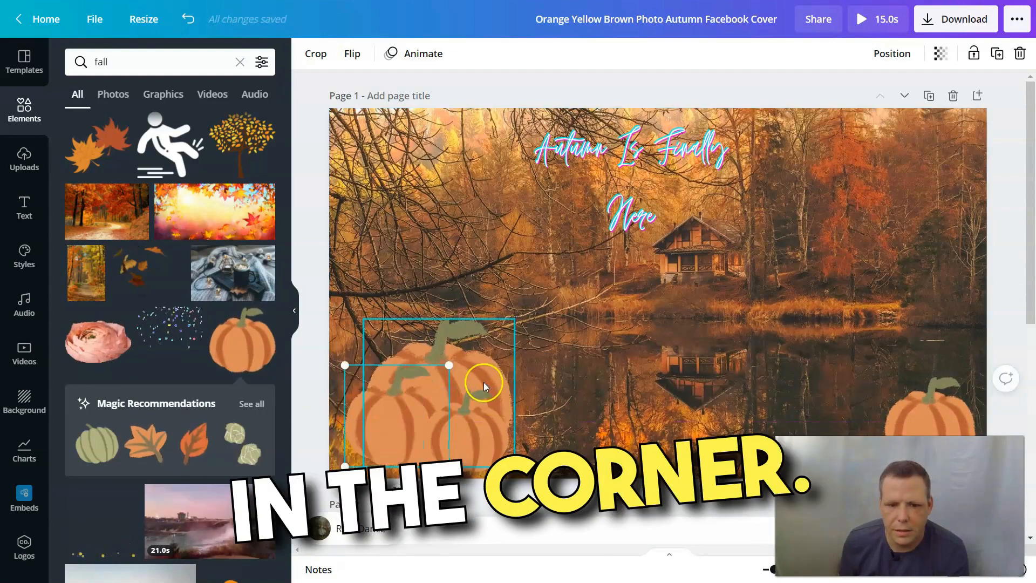
{"action": "left_click_drag", "start_coordinate": [541, 457], "coordinate": [565, 282]}
{"action": "left_click", "coordinate": [492, 342]}
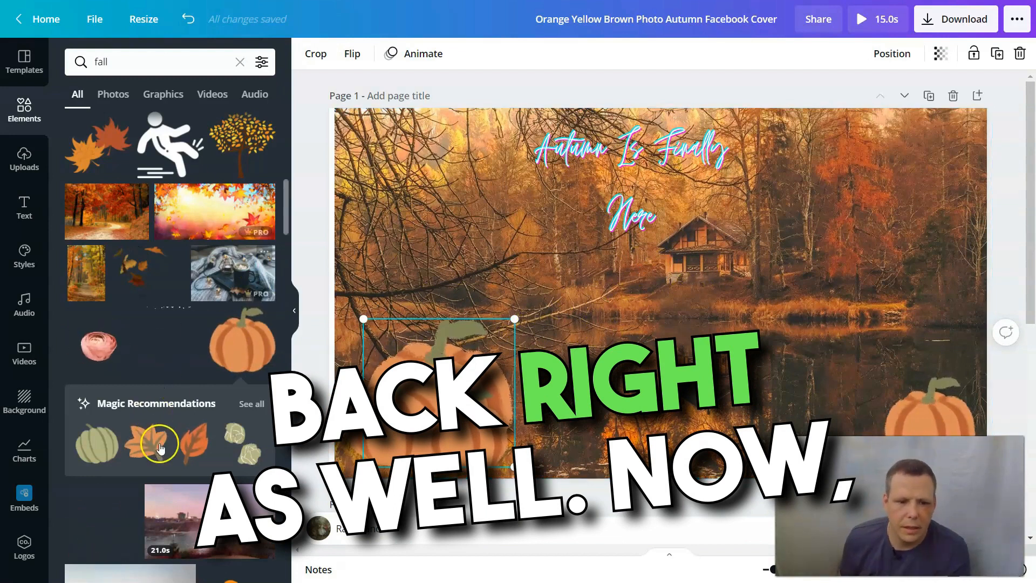
Step: Add the orange feather-shaped leaf, shrink it and place it over the lower-left pumpkins, and send it to the back
{"action": "left_click", "coordinate": [194, 449]}
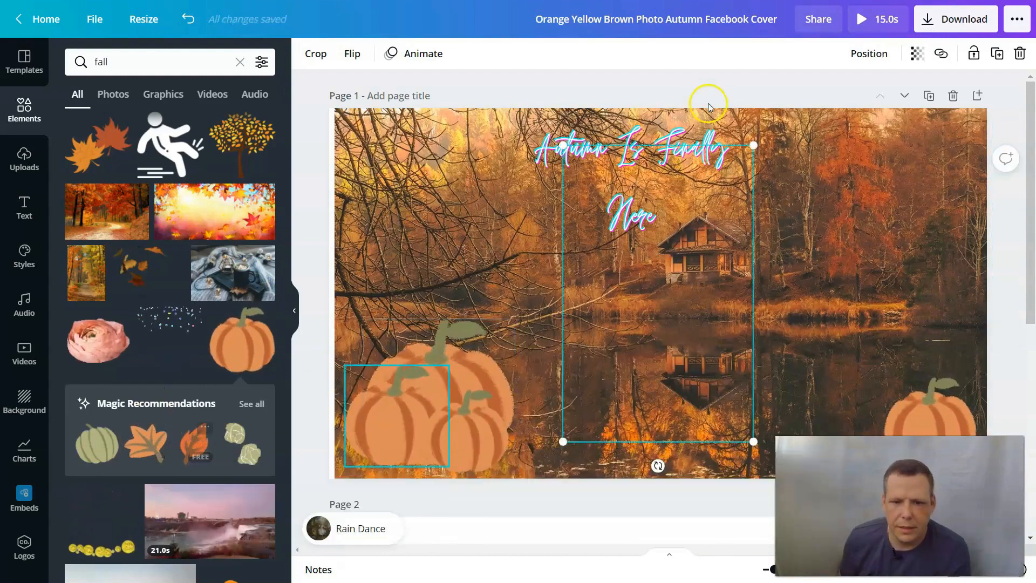
{"action": "left_click_drag", "start_coordinate": [657, 289], "coordinate": [668, 318]}
{"action": "left_click_drag", "start_coordinate": [592, 376], "coordinate": [358, 382]}
{"action": "right_click", "coordinate": [358, 381]}
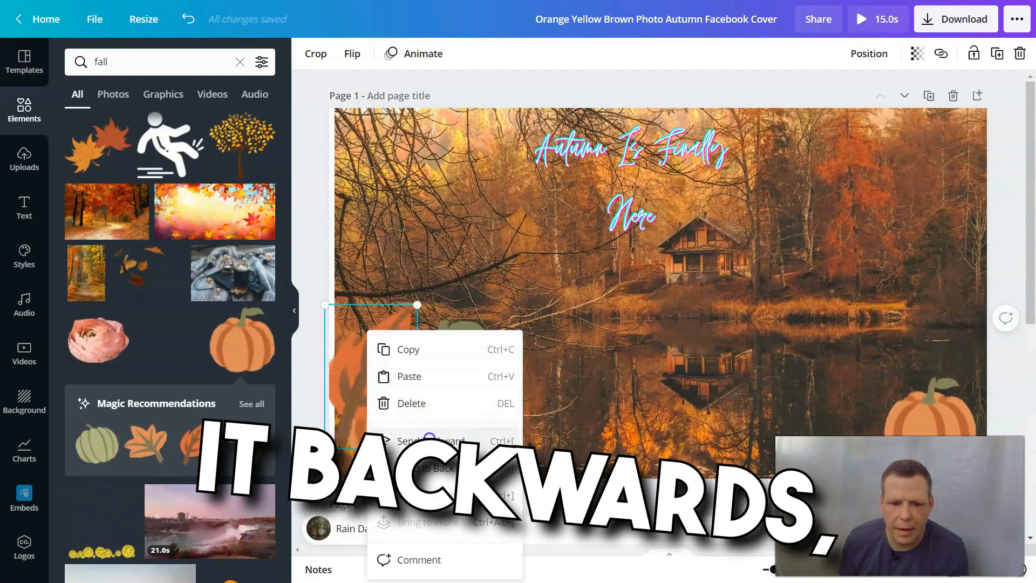
{"action": "left_click", "coordinate": [429, 440]}
{"action": "right_click", "coordinate": [398, 352]}
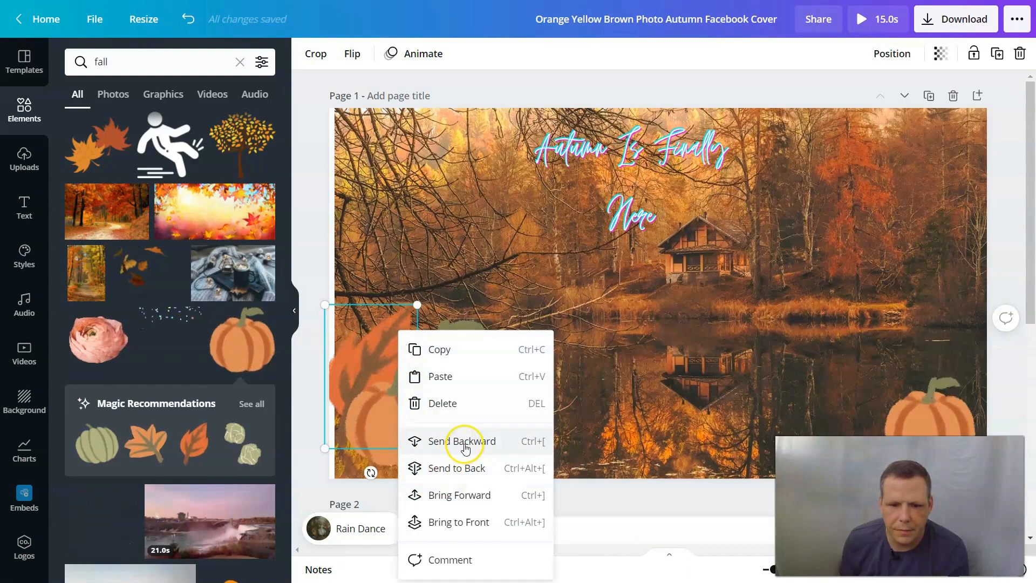
{"action": "left_click", "coordinate": [460, 466]}
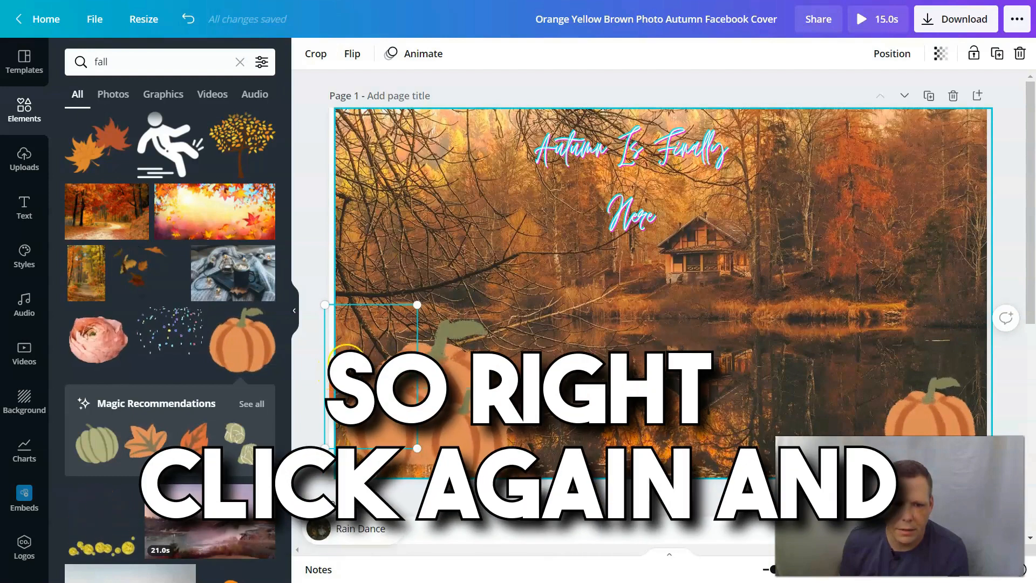
Step: Narrow the background photo from its left edge to about 1,588 wide and bring the leaf hidden behind it forward
{"action": "right_click", "coordinate": [345, 372]}
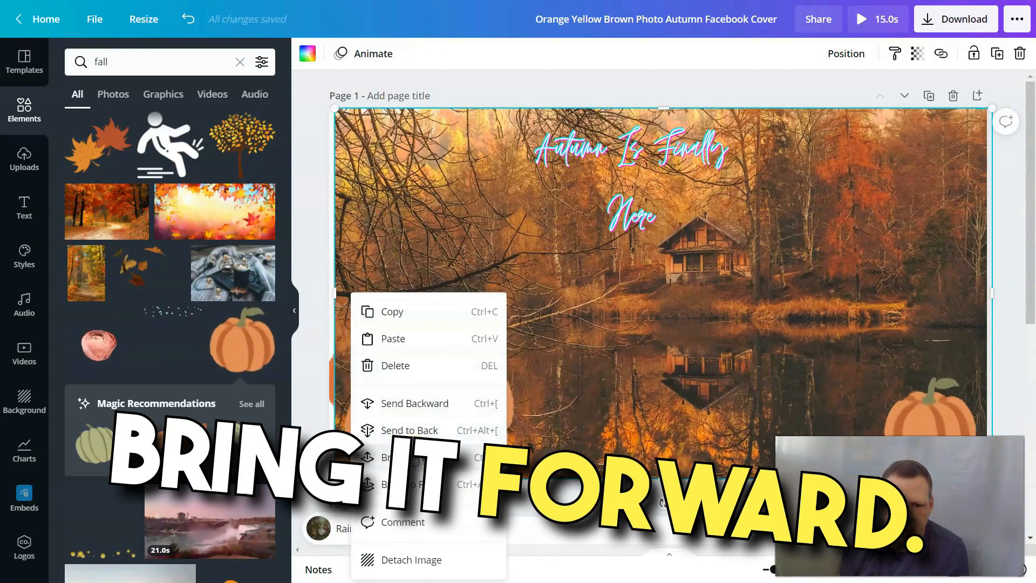
{"action": "left_click", "coordinate": [409, 431]}
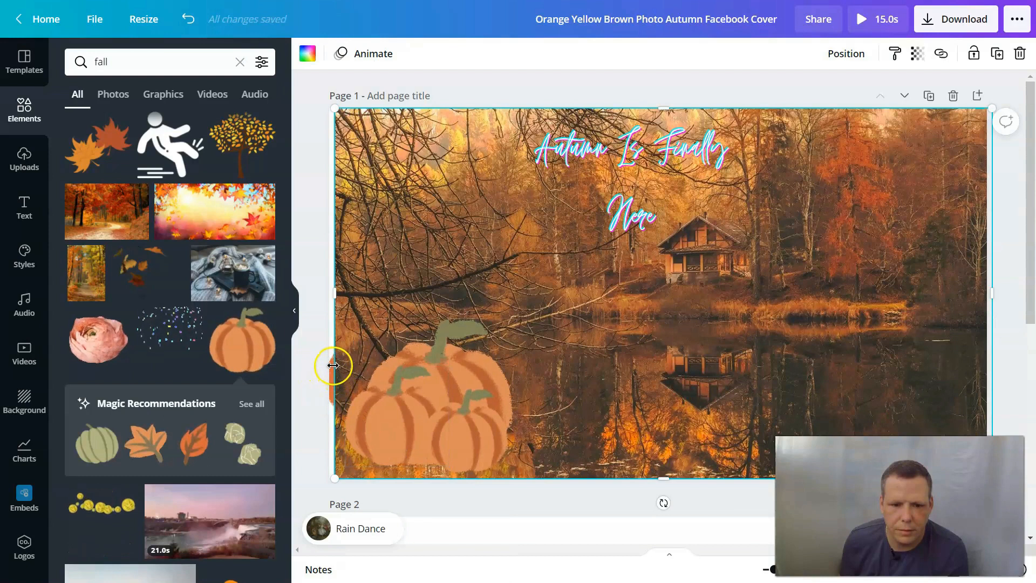
{"action": "left_click", "coordinate": [355, 362]}
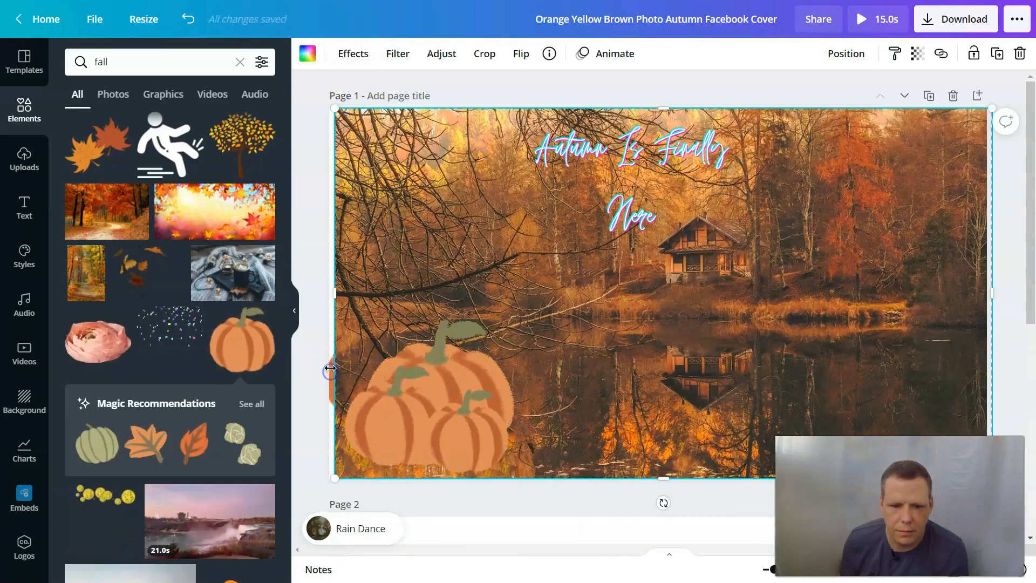
{"action": "left_click_drag", "start_coordinate": [343, 368], "coordinate": [356, 370]}
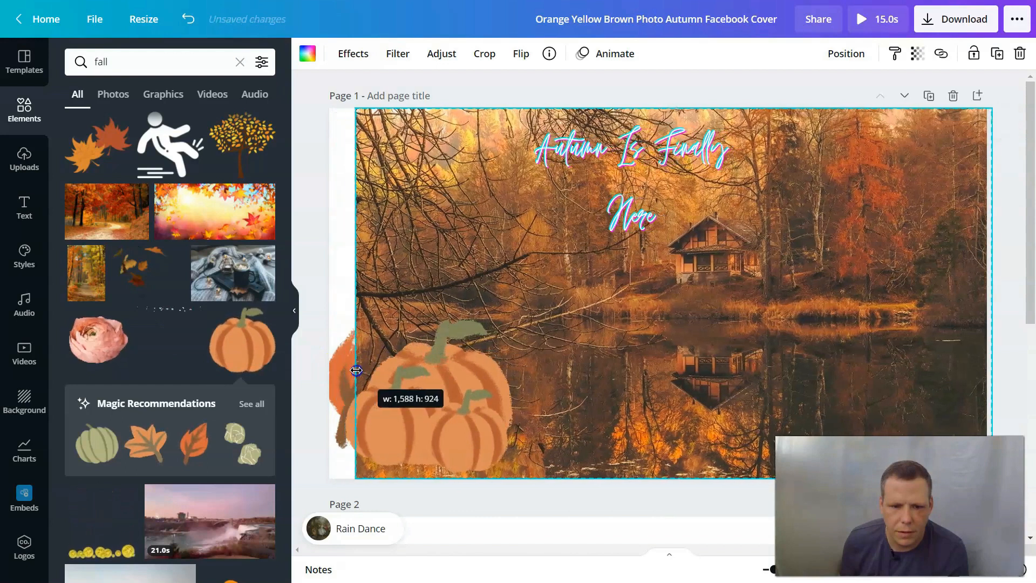
{"action": "left_click", "coordinate": [332, 379]}
{"action": "right_click", "coordinate": [332, 379]}
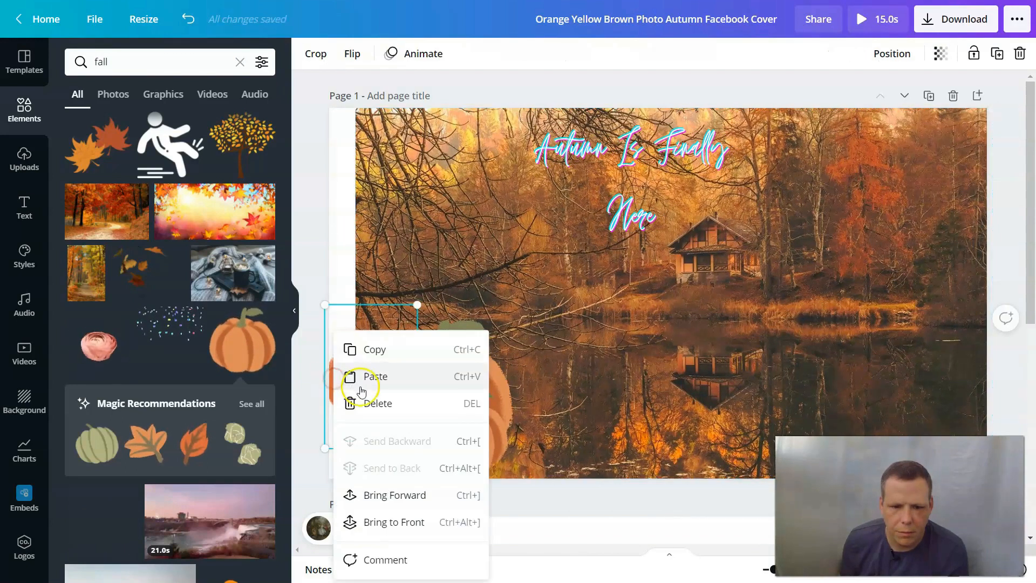
{"action": "left_click", "coordinate": [380, 495]}
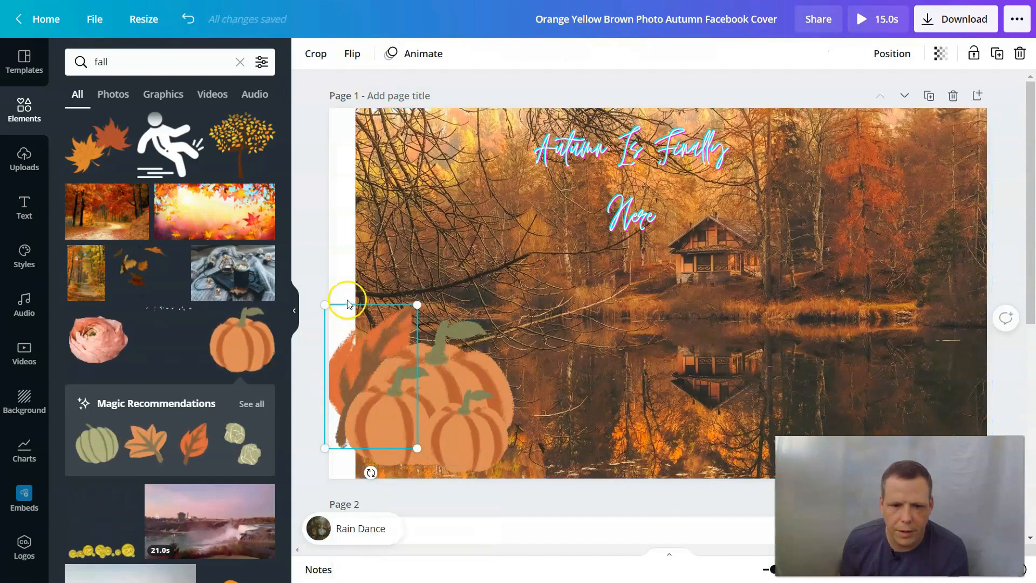
Step: Bring the lower-right pumpkin in front of the background photo and fit the photo across the full cover at 1,640 wide
{"action": "left_click", "coordinate": [402, 262]}
{"action": "left_click_drag", "start_coordinate": [401, 263], "coordinate": [397, 259]}
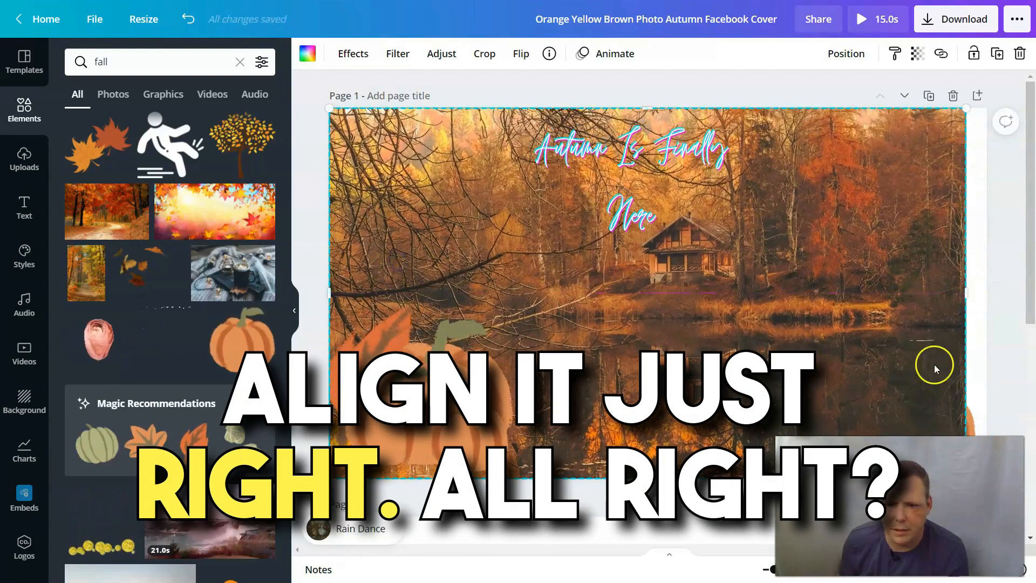
{"action": "mouse_move", "coordinate": [974, 428]}
{"action": "left_mouse_down"}
{"action": "mouse_move", "coordinate": [1001, 433]}
{"action": "mouse_move", "coordinate": [957, 431]}
{"action": "left_mouse_up"}
{"action": "right_click", "coordinate": [973, 429]}
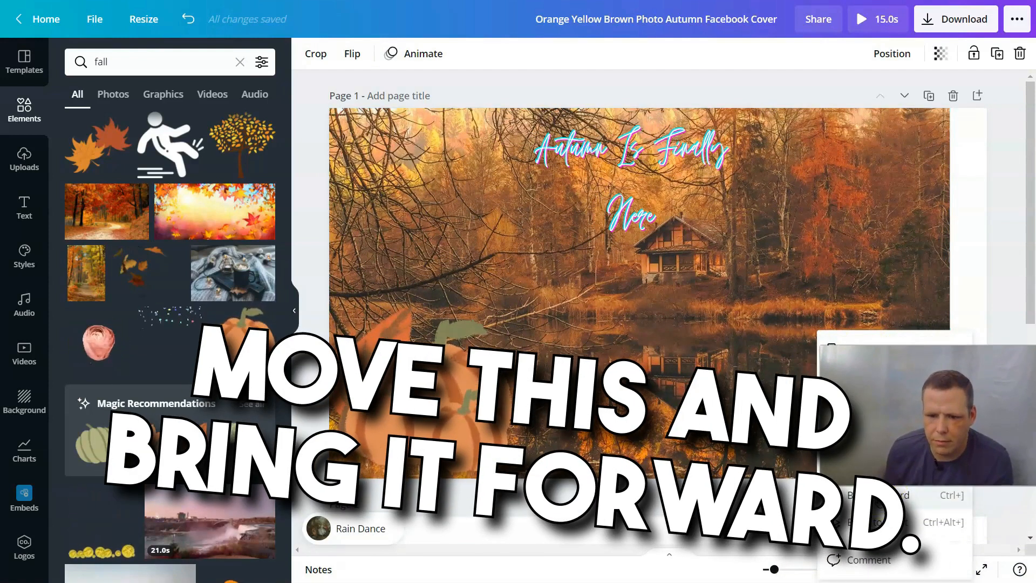
{"action": "left_click", "coordinate": [879, 502]}
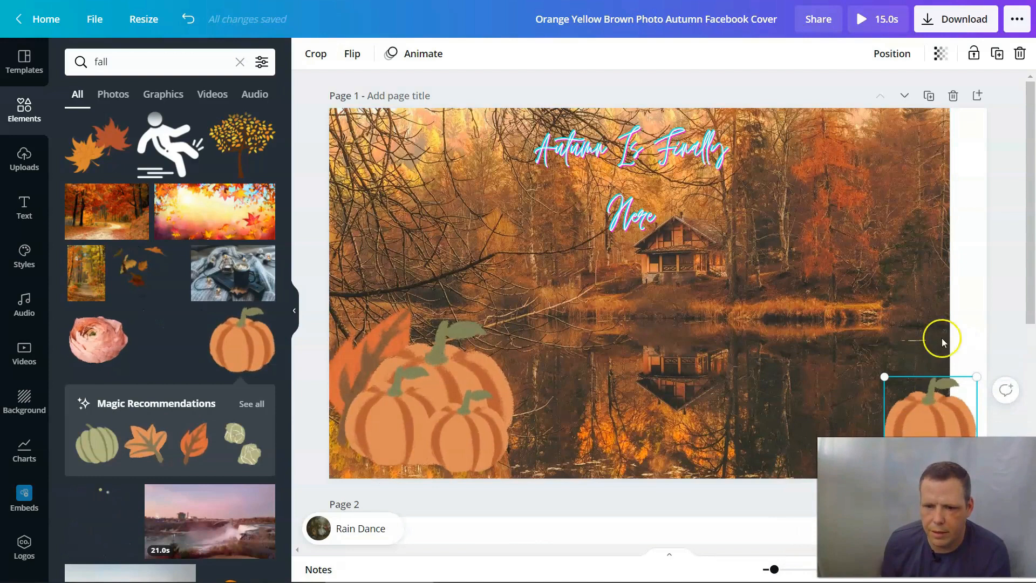
{"action": "left_click", "coordinate": [947, 297]}
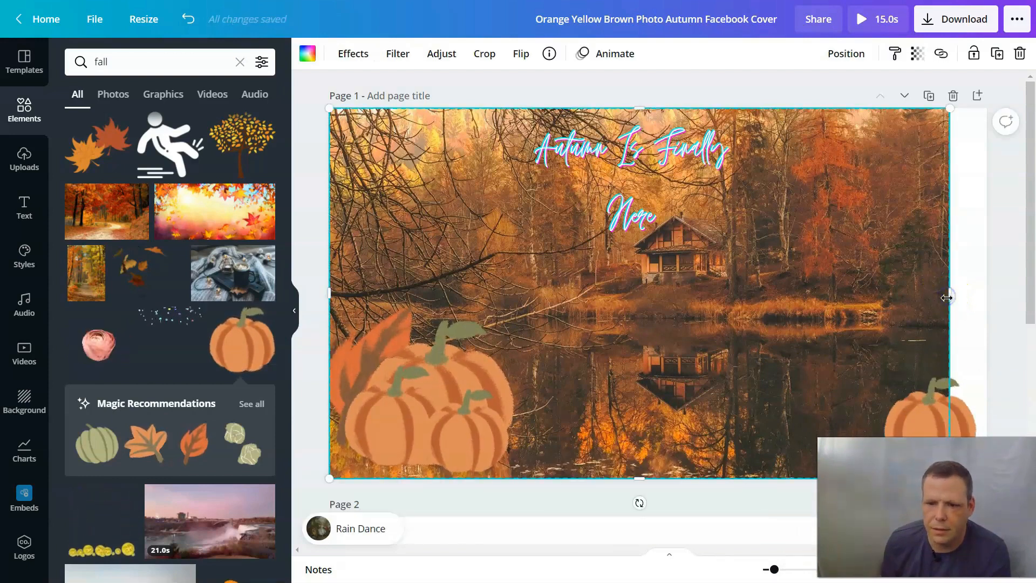
{"action": "left_click_drag", "start_coordinate": [968, 300], "coordinate": [982, 303]}
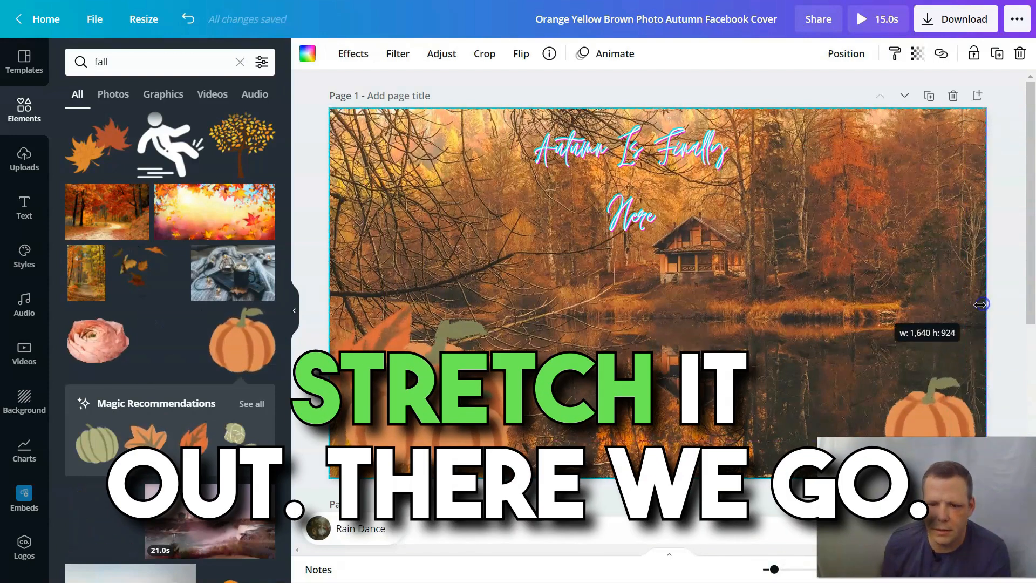
Step: Nudge the lower-right pumpkin and the two front lower-left pumpkins outward and down against the cover's edges
{"action": "left_click_drag", "start_coordinate": [929, 411], "coordinate": [942, 411]}
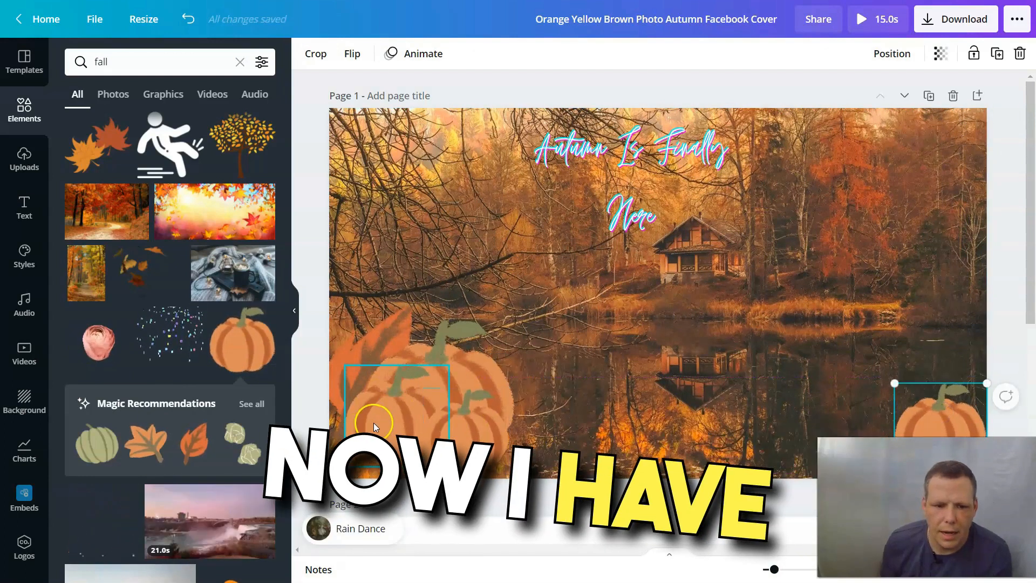
{"action": "left_click_drag", "start_coordinate": [374, 426], "coordinate": [360, 438]}
{"action": "left_click_drag", "start_coordinate": [468, 440], "coordinate": [454, 452]}
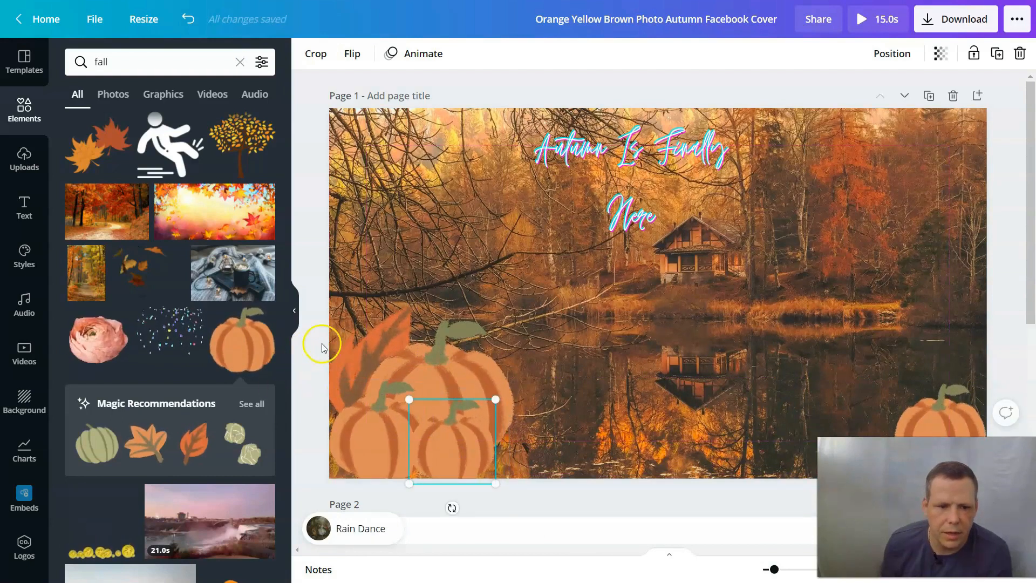
Step: Rotate the orange leaf counterclockwise so it points upward behind the lower-left pumpkins
{"action": "left_click", "coordinate": [374, 352]}
{"action": "left_click", "coordinate": [346, 352]}
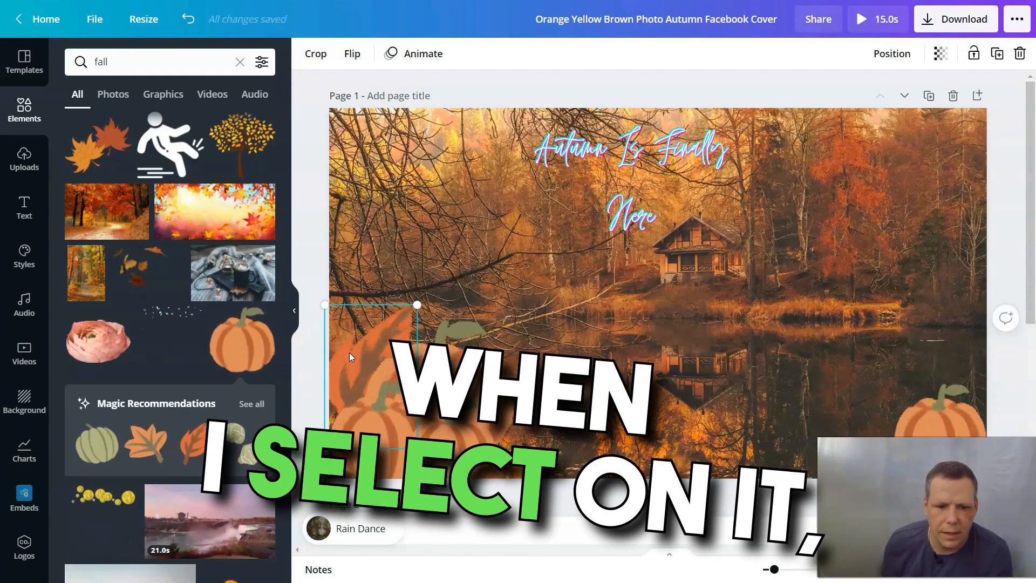
{"action": "left_click_drag", "start_coordinate": [373, 469], "coordinate": [413, 428]}
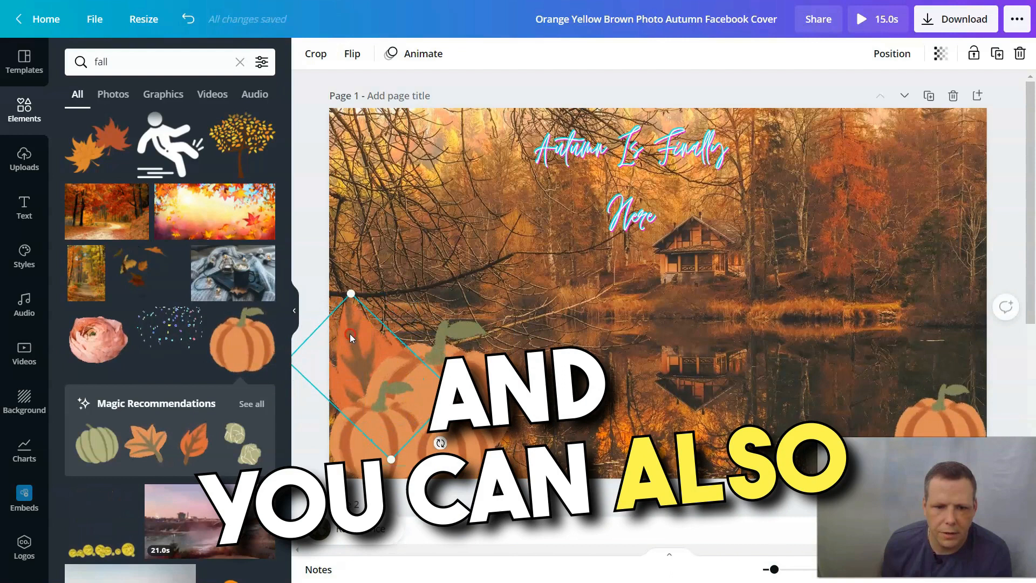
{"action": "right_click", "coordinate": [351, 341]}
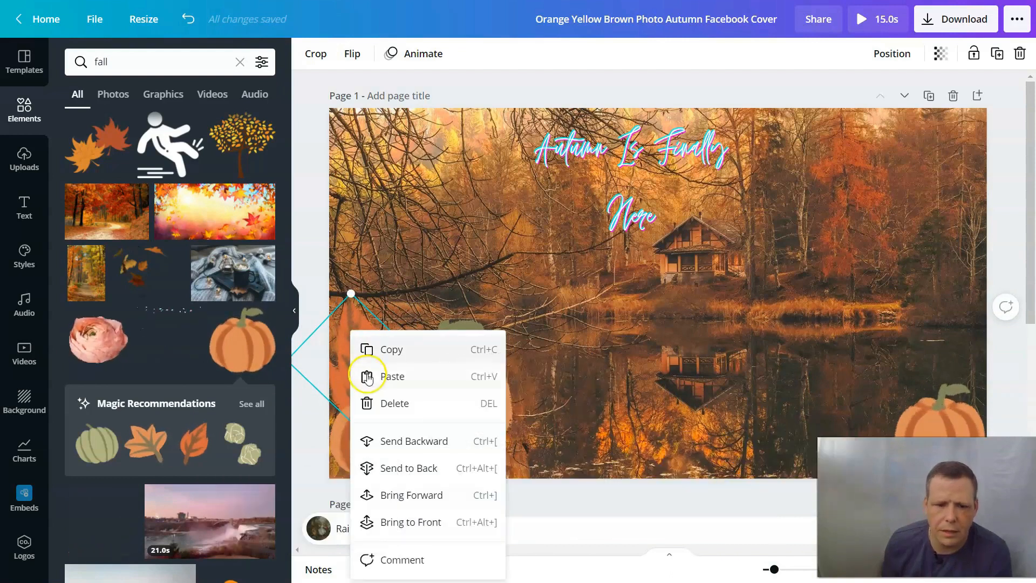
{"action": "left_click", "coordinate": [532, 282]}
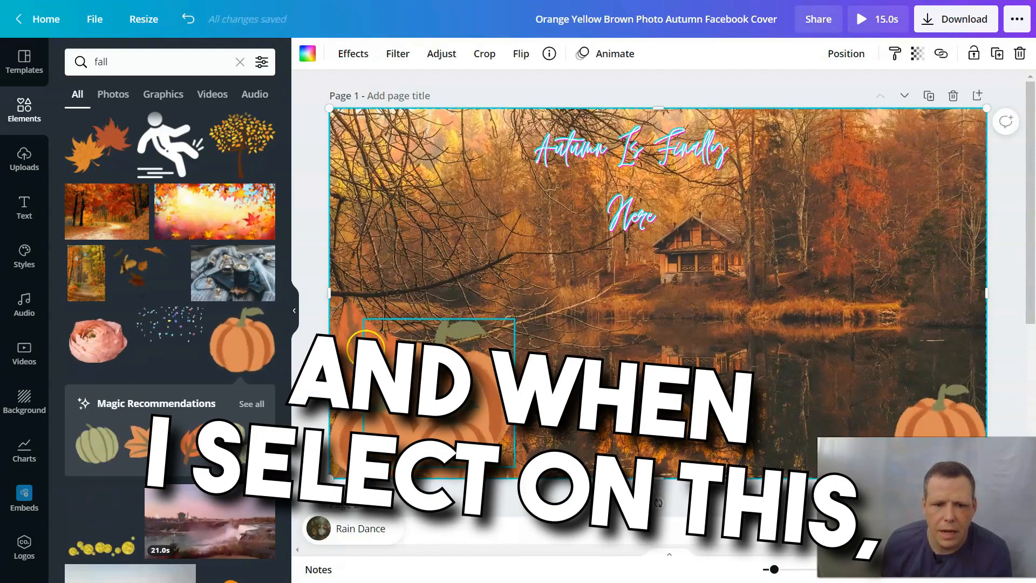
Step: Try flipping the orange leaf horizontally and vertically, and flip it back to its original orientation
{"action": "left_click", "coordinate": [348, 365]}
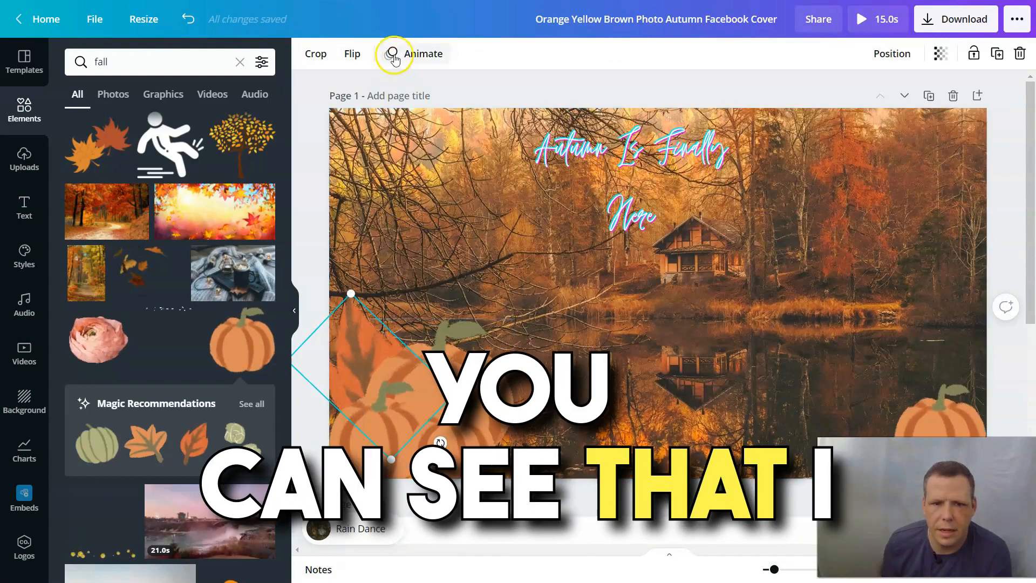
{"action": "left_click", "coordinate": [361, 56]}
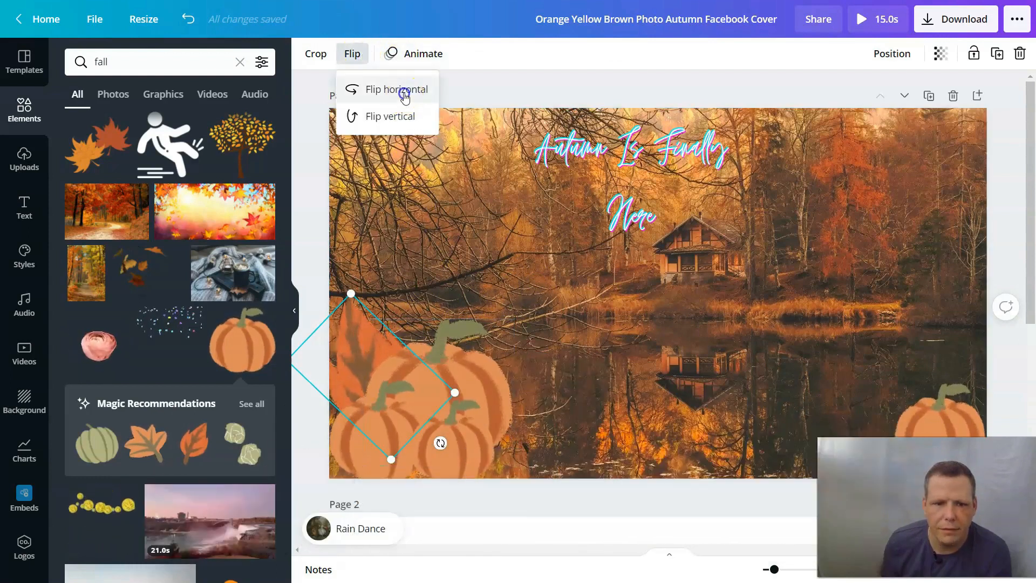
{"action": "left_click", "coordinate": [404, 96]}
{"action": "left_click", "coordinate": [382, 118]}
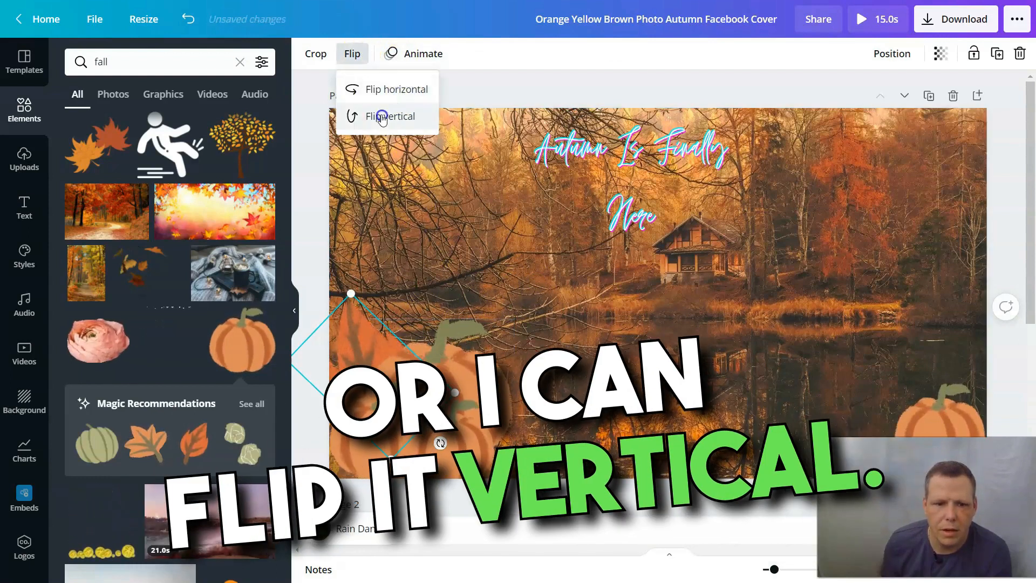
{"action": "left_click", "coordinate": [381, 93]}
{"action": "left_click", "coordinate": [381, 116]}
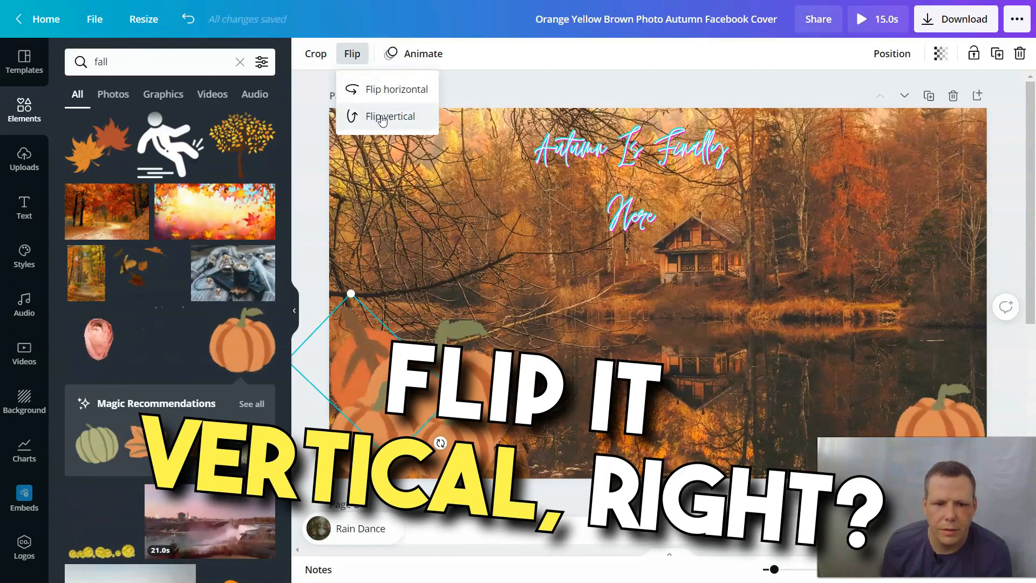
{"action": "left_click", "coordinate": [382, 117]}
{"action": "left_click", "coordinate": [382, 87]}
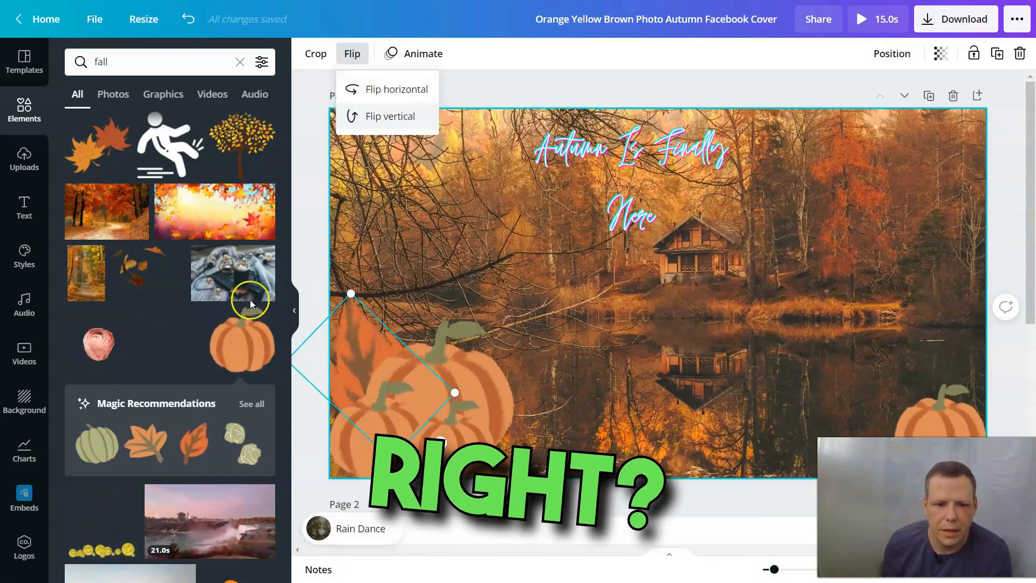
Step: Add the recommended orange leaf with green veins to the cover and shrink it beside the lower-left pumpkins
{"action": "left_click", "coordinate": [191, 452]}
{"action": "left_click_drag", "start_coordinate": [156, 448], "coordinate": [292, 432]}
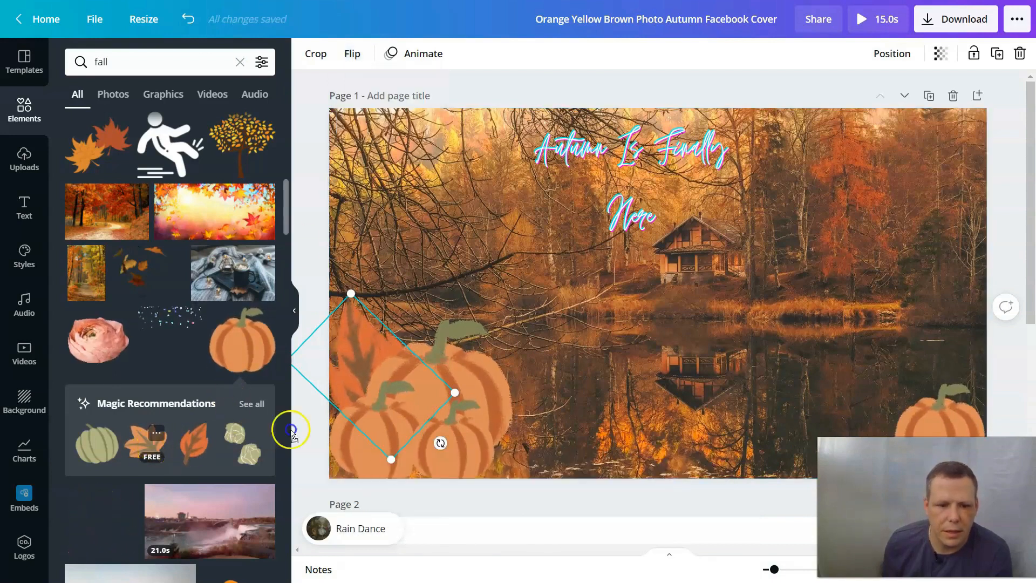
{"action": "left_click_drag", "start_coordinate": [557, 339], "coordinate": [564, 343]}
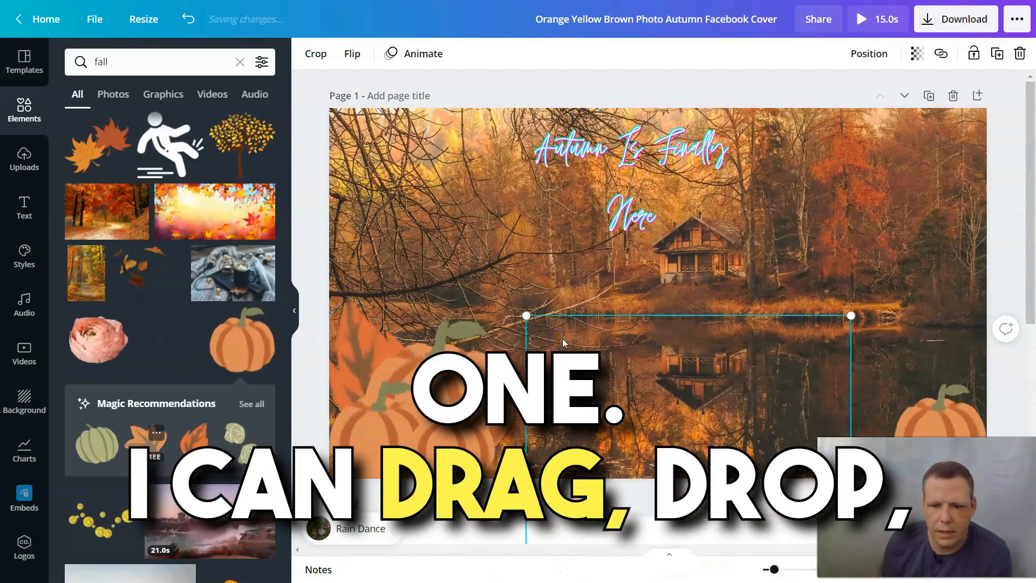
{"action": "left_click_drag", "start_coordinate": [843, 308], "coordinate": [538, 273]}
Step: Flip the new green-veined leaf horizontally and position it over the lower-left pumpkins
{"action": "left_click", "coordinate": [352, 54]}
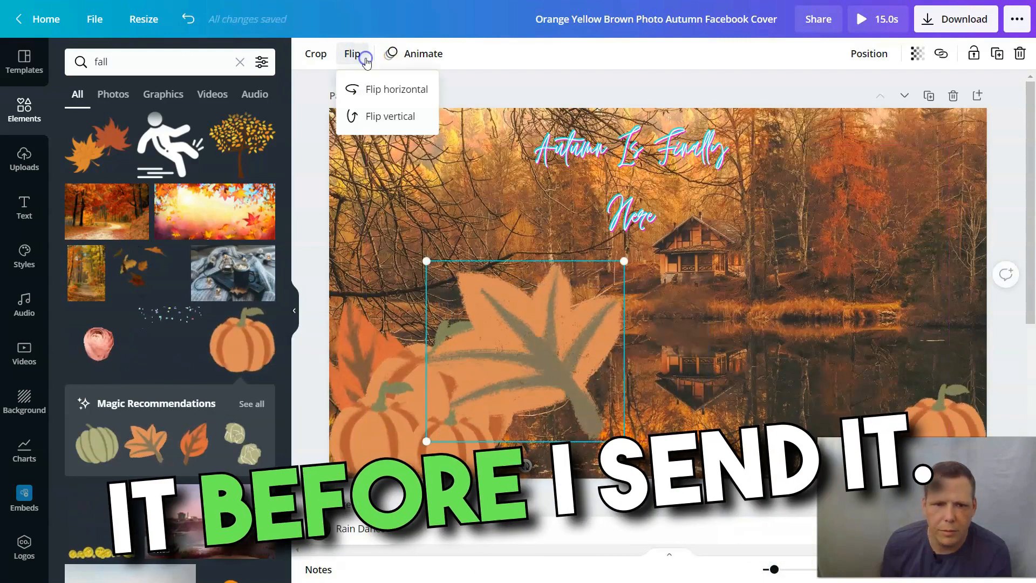
{"action": "left_click", "coordinate": [395, 89]}
{"action": "left_click_drag", "start_coordinate": [503, 364], "coordinate": [452, 376]}
Step: Send the green-veined leaf backward three layers so it sits behind the lower-left pumpkins
{"action": "right_click", "coordinate": [452, 380]}
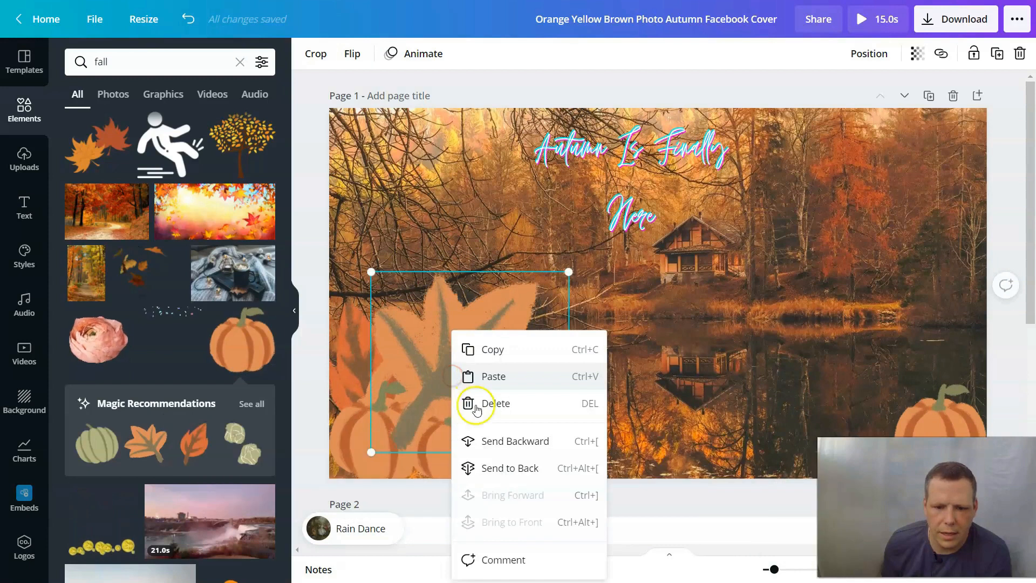
{"action": "left_click", "coordinate": [504, 441]}
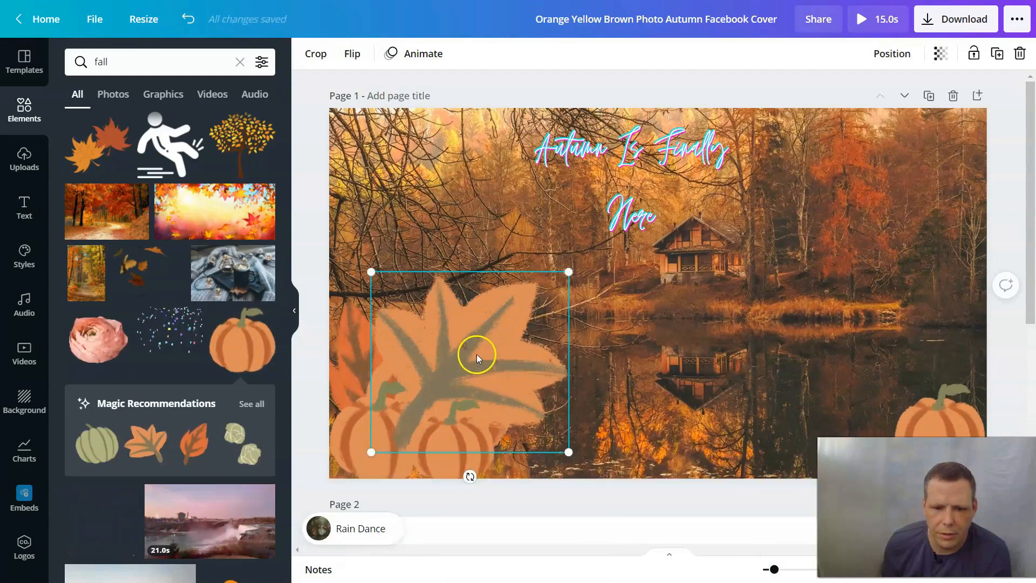
{"action": "right_click", "coordinate": [479, 335]}
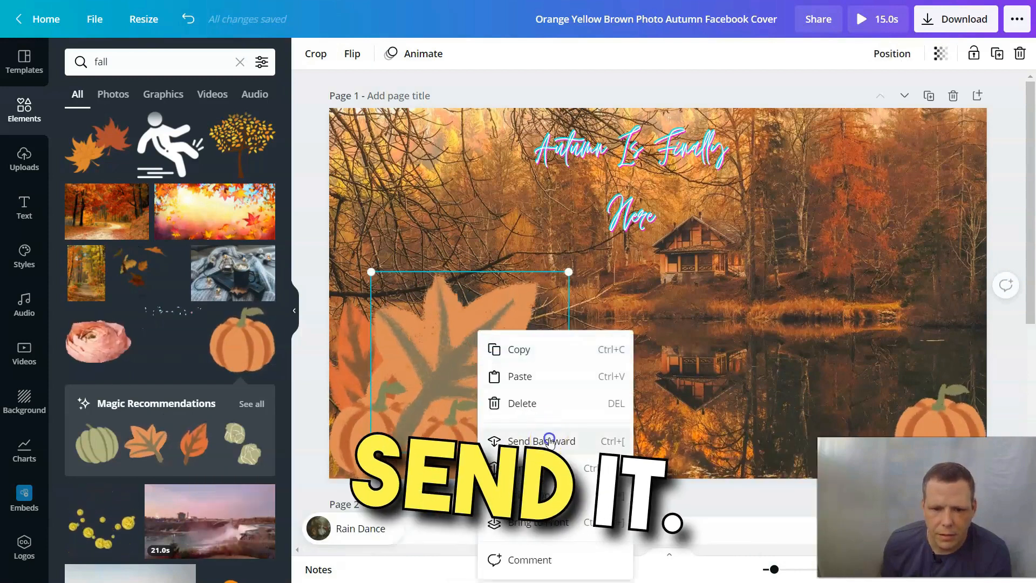
{"action": "left_click", "coordinate": [545, 441]}
{"action": "right_click", "coordinate": [475, 349]}
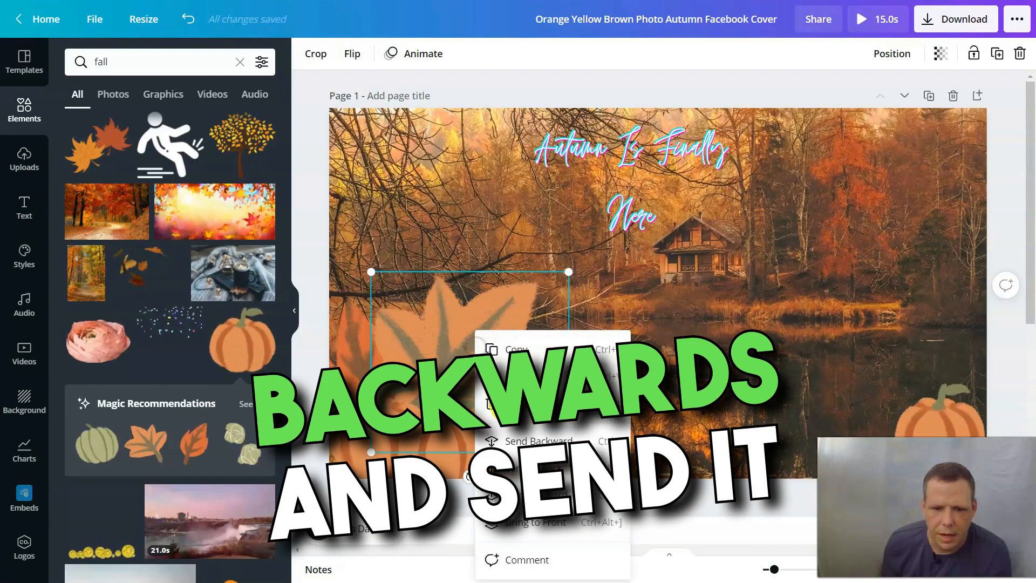
{"action": "left_click", "coordinate": [516, 441]}
Step: Shift the green-veined leaf down to the right side of the pumpkins and rotate it slightly clockwise
{"action": "left_click_drag", "start_coordinate": [533, 356], "coordinate": [592, 402]}
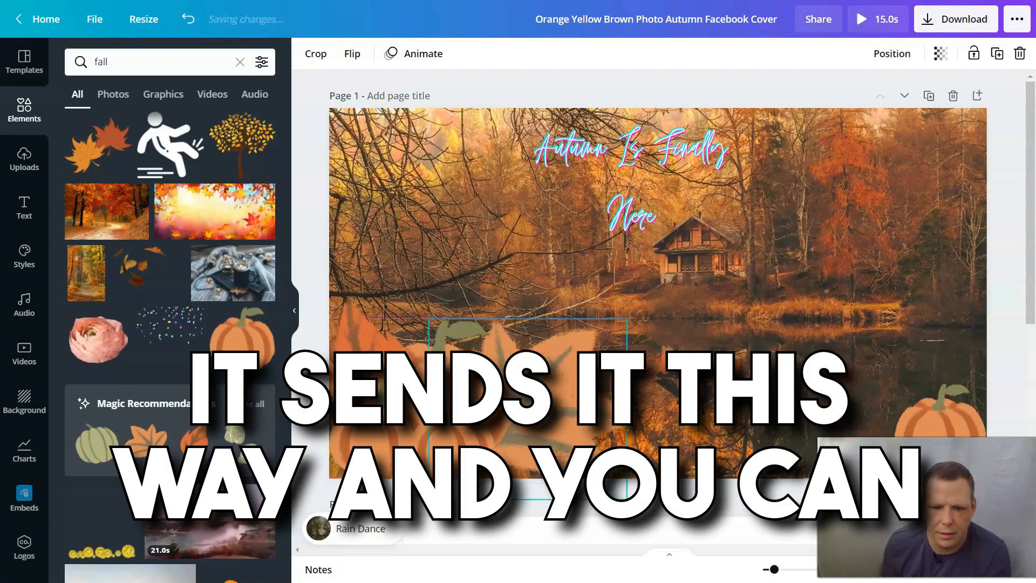
{"action": "mouse_move", "coordinate": [527, 518]}
{"action": "left_mouse_down"}
{"action": "mouse_move", "coordinate": [501, 516]}
{"action": "mouse_move", "coordinate": [464, 486]}
{"action": "mouse_move", "coordinate": [531, 510]}
{"action": "mouse_move", "coordinate": [515, 509]}
{"action": "left_mouse_up"}
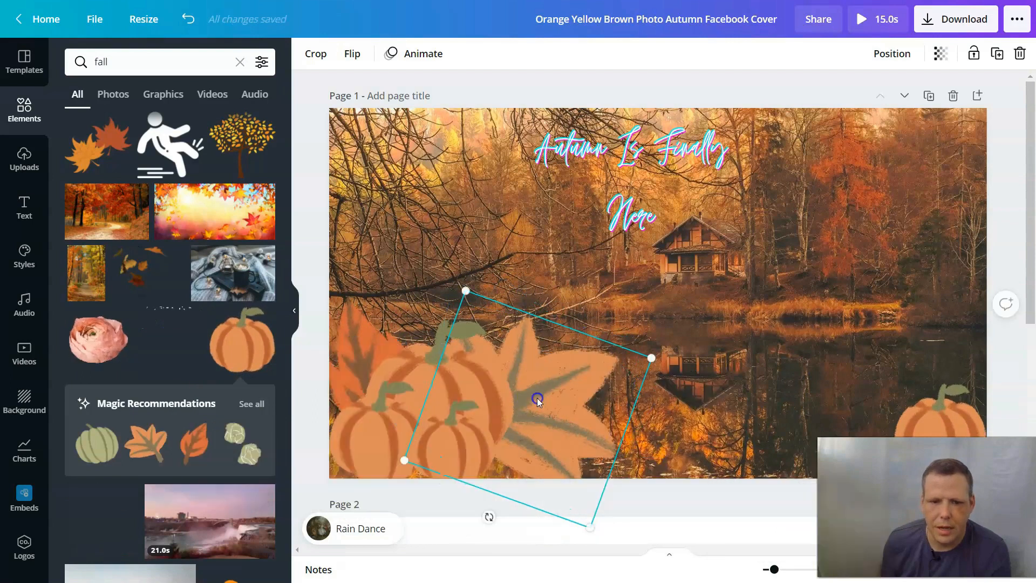
{"action": "mouse_move", "coordinate": [527, 404]}
{"action": "left_mouse_down"}
{"action": "mouse_move", "coordinate": [516, 402]}
{"action": "mouse_move", "coordinate": [525, 404]}
{"action": "left_mouse_up"}
Step: Apply the Drift element animation to the green-veined leaf, trying Stomp first
{"action": "scroll", "coordinate": [211, 378], "scroll_direction": "down", "scroll_amount": 4}
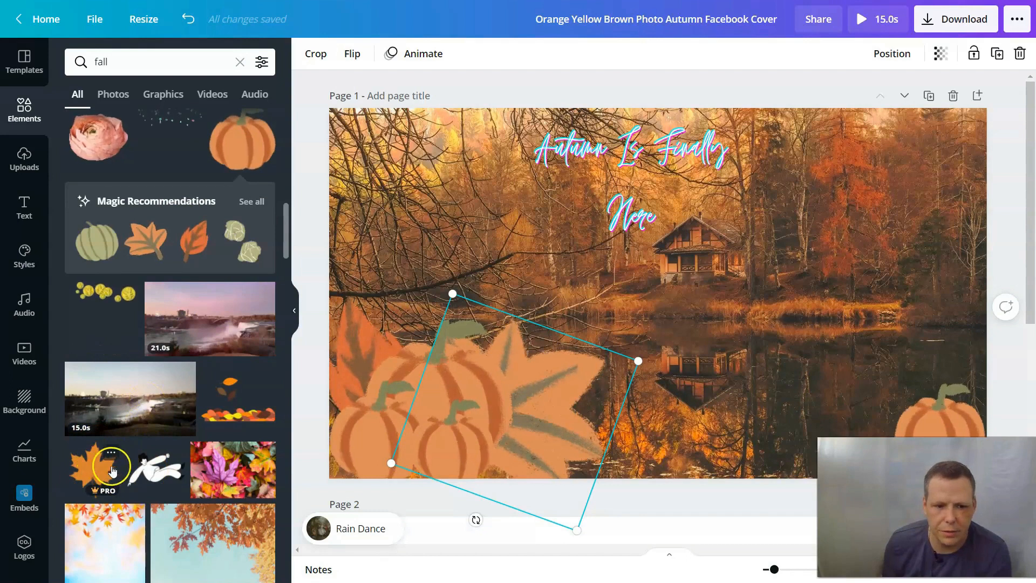
{"action": "scroll", "coordinate": [210, 441], "scroll_direction": "down", "scroll_amount": 5}
{"action": "scroll", "coordinate": [213, 415], "scroll_direction": "down", "scroll_amount": 2}
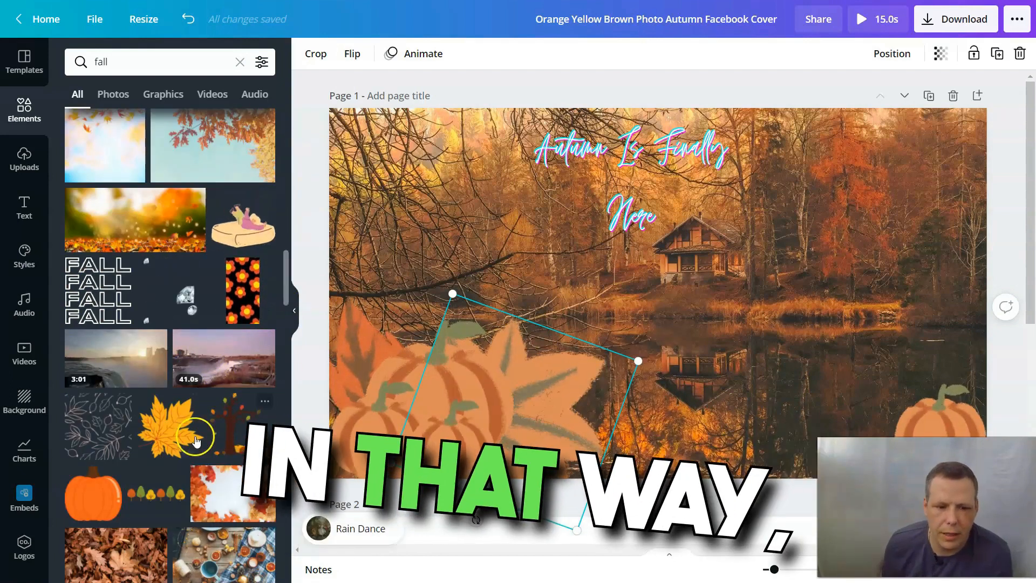
{"action": "scroll", "coordinate": [197, 433], "scroll_direction": "down", "scroll_amount": 3}
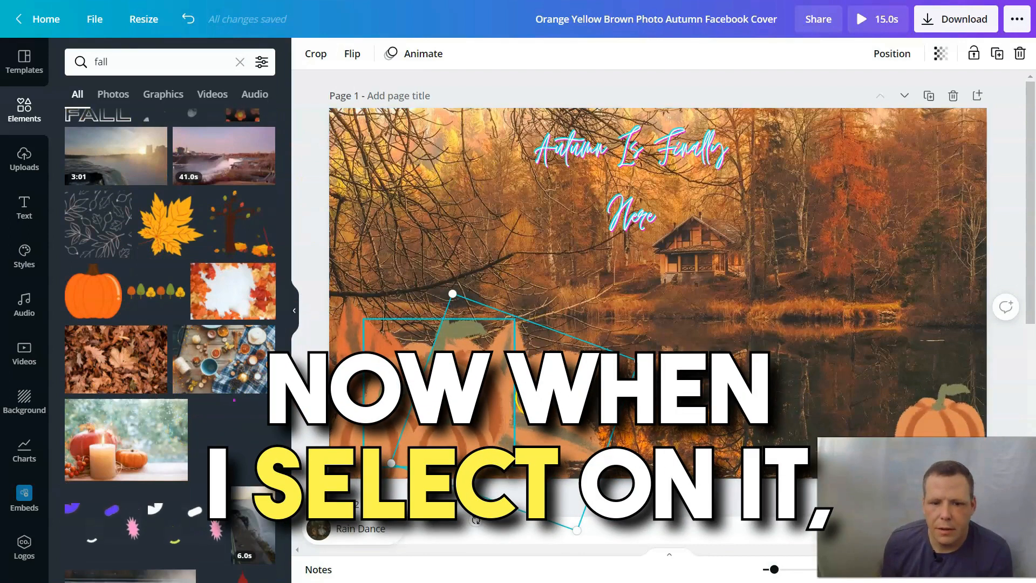
{"action": "left_click", "coordinate": [416, 52]}
{"action": "left_click", "coordinate": [172, 296]}
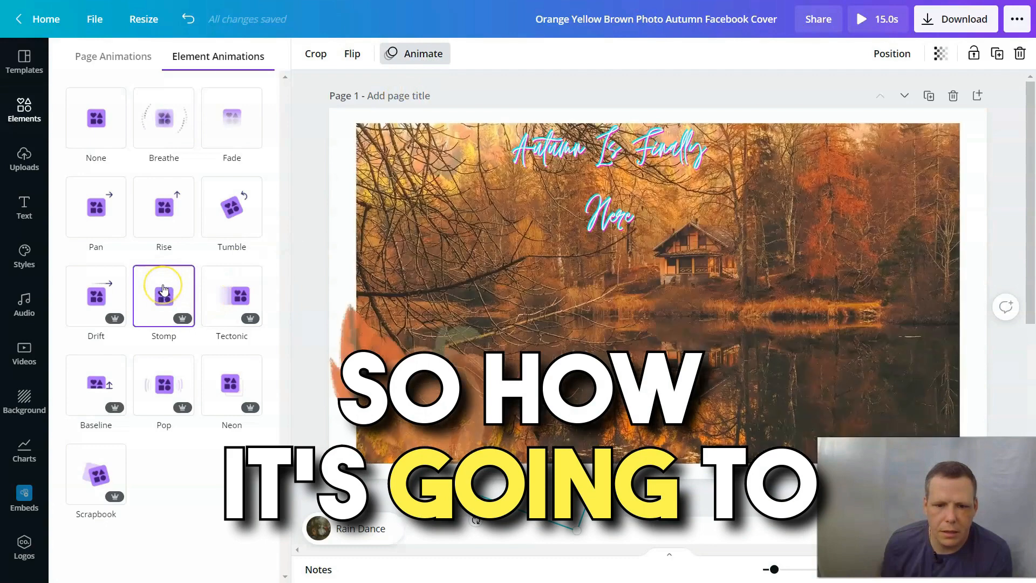
{"action": "left_click", "coordinate": [100, 291]}
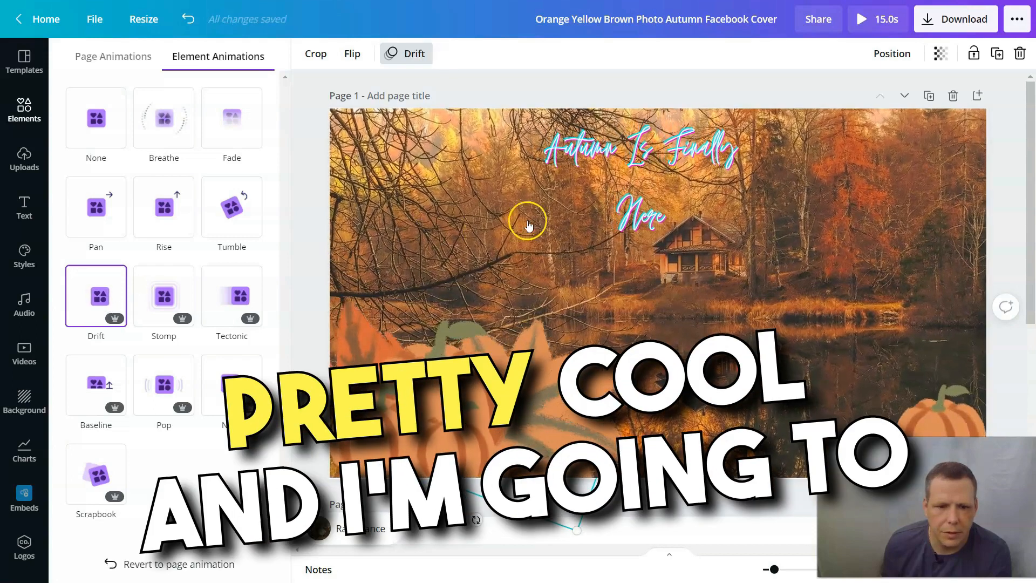
Step: Try the Rise animation on the large back pumpkin in the lower-left group and switch it to Fade
{"action": "left_click", "coordinate": [361, 356]}
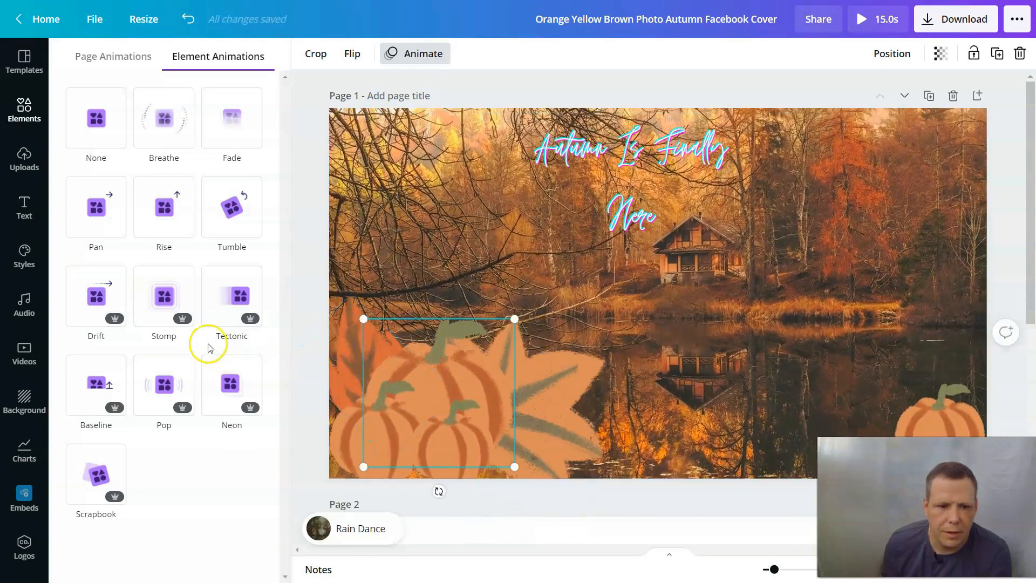
{"action": "left_click", "coordinate": [183, 230]}
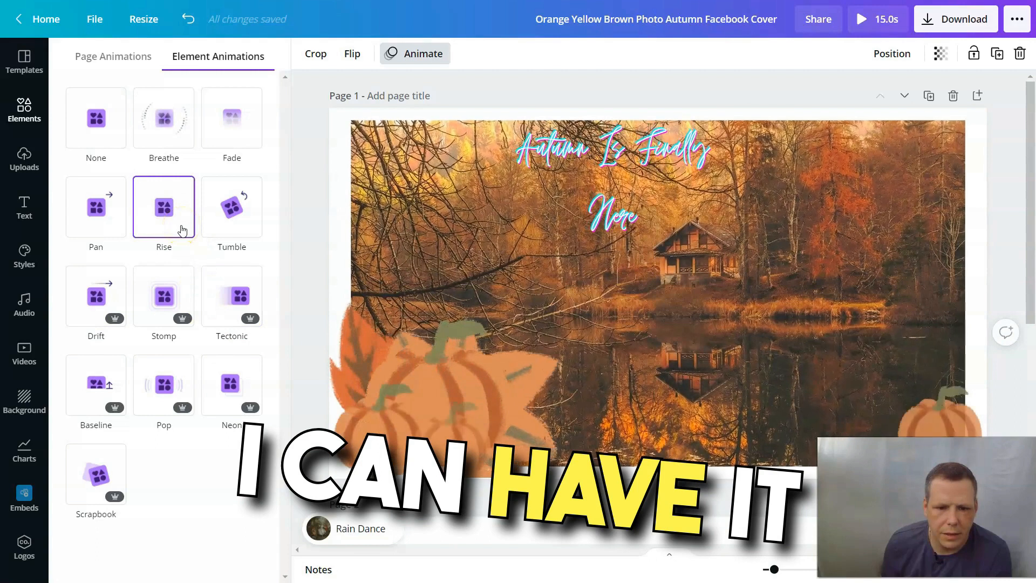
{"action": "left_click", "coordinate": [440, 386]}
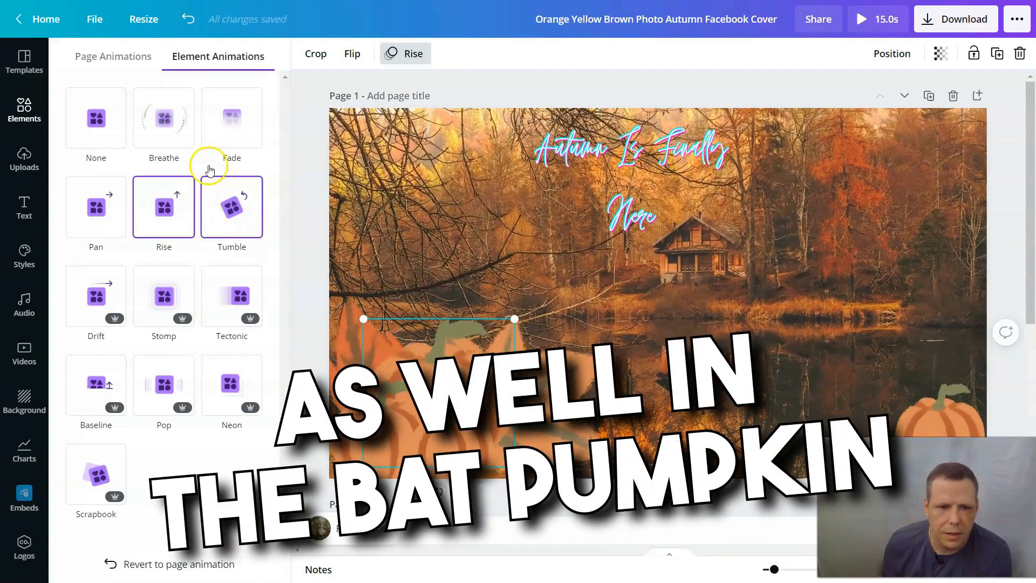
{"action": "left_click", "coordinate": [232, 140]}
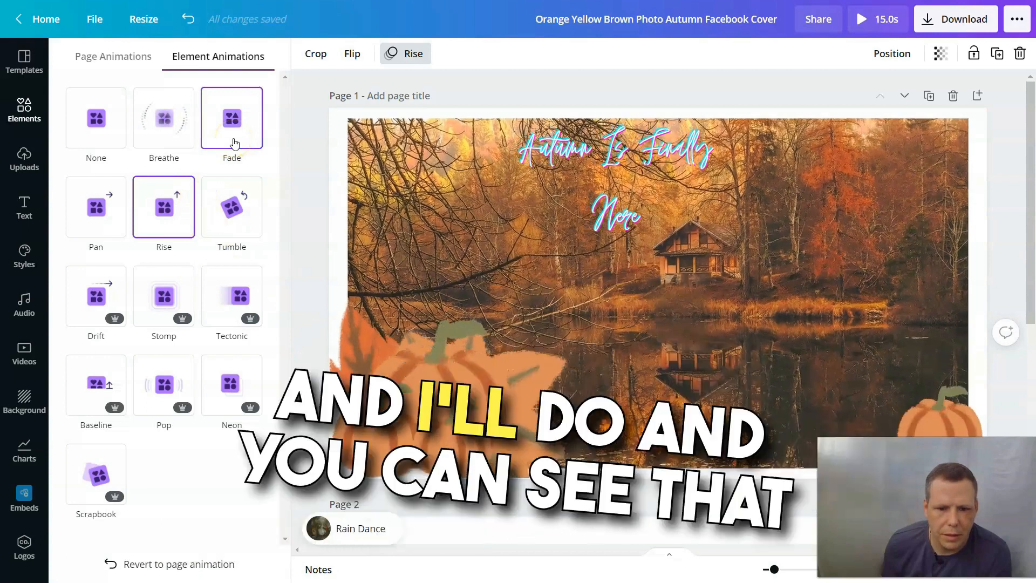
{"action": "left_click", "coordinate": [236, 142]}
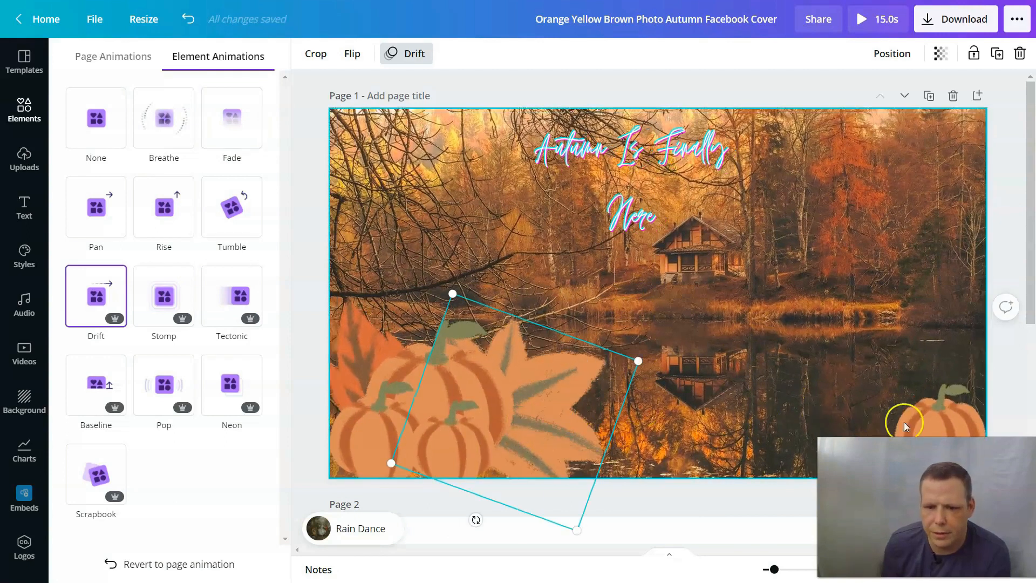
Step: Enlarge the lower-right pumpkin and reposition it against the corner, previewing the Neon animation on it
{"action": "left_click", "coordinate": [948, 410]}
{"action": "left_click_drag", "start_coordinate": [895, 384], "coordinate": [859, 371]}
{"action": "left_click_drag", "start_coordinate": [947, 422], "coordinate": [957, 437]}
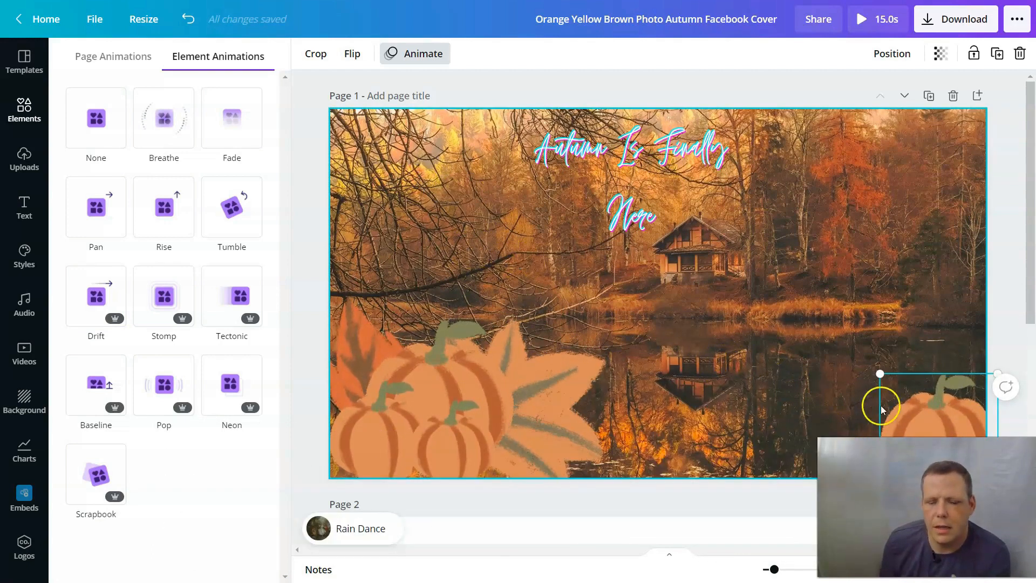
{"action": "left_click", "coordinate": [238, 399]}
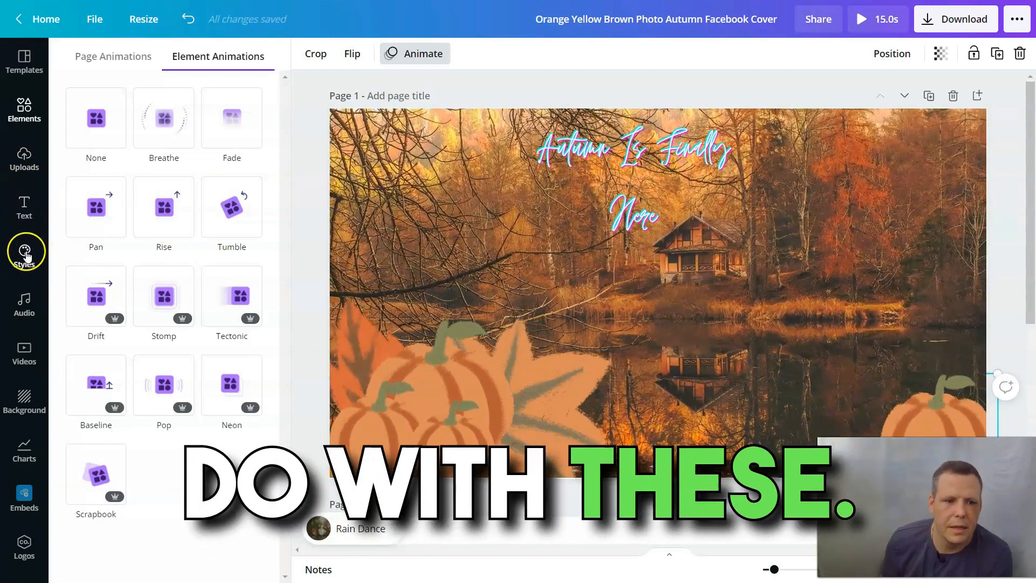
Step: Look through the fall element results for more graphics suitable for the cover
{"action": "left_click", "coordinate": [19, 108]}
{"action": "scroll", "coordinate": [186, 340], "scroll_direction": "down", "scroll_amount": 6}
{"action": "scroll", "coordinate": [205, 371], "scroll_direction": "down", "scroll_amount": 8}
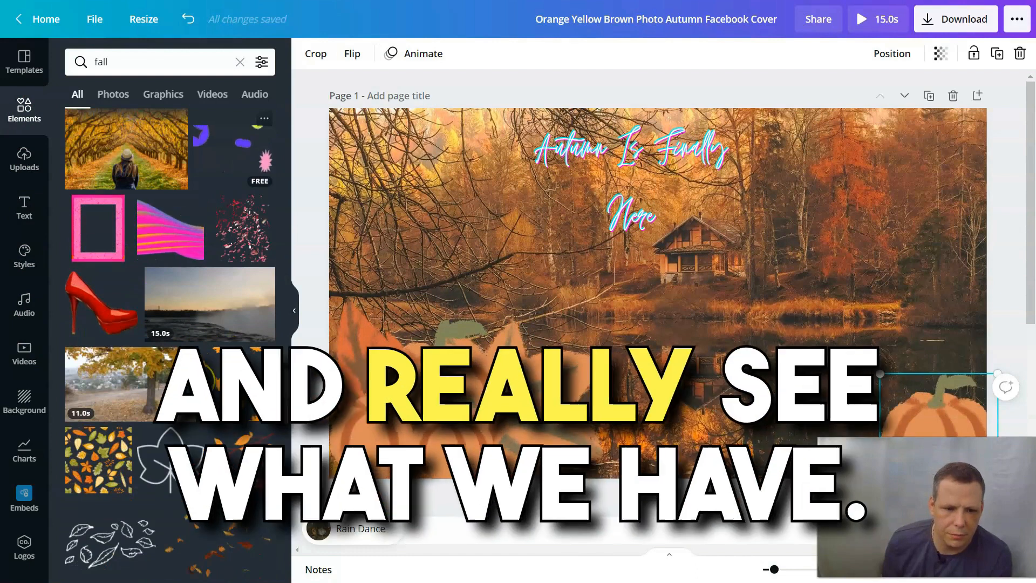
{"action": "scroll", "coordinate": [228, 401], "scroll_direction": "down", "scroll_amount": 10}
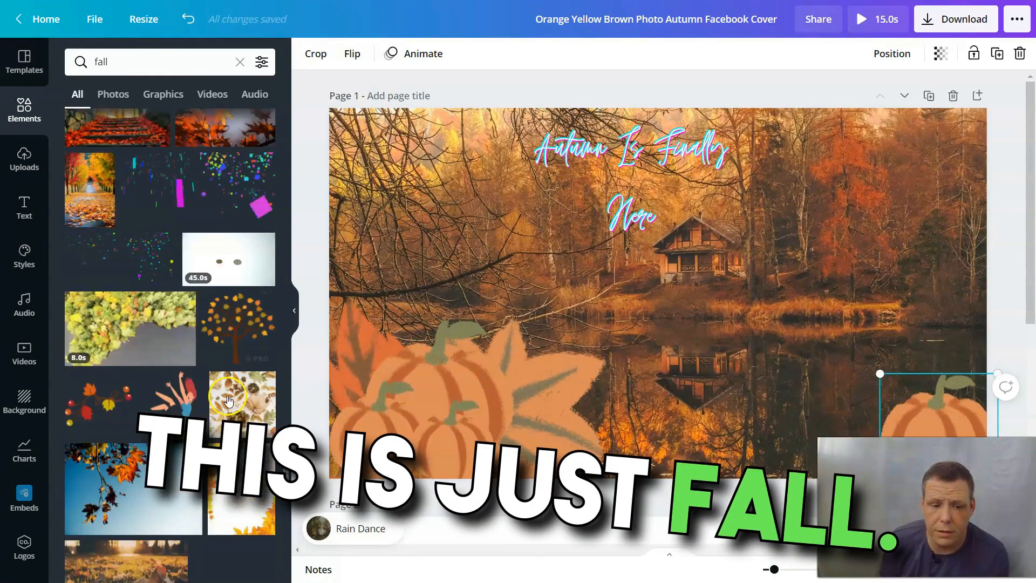
{"action": "scroll", "coordinate": [229, 400], "scroll_direction": "down", "scroll_amount": 5}
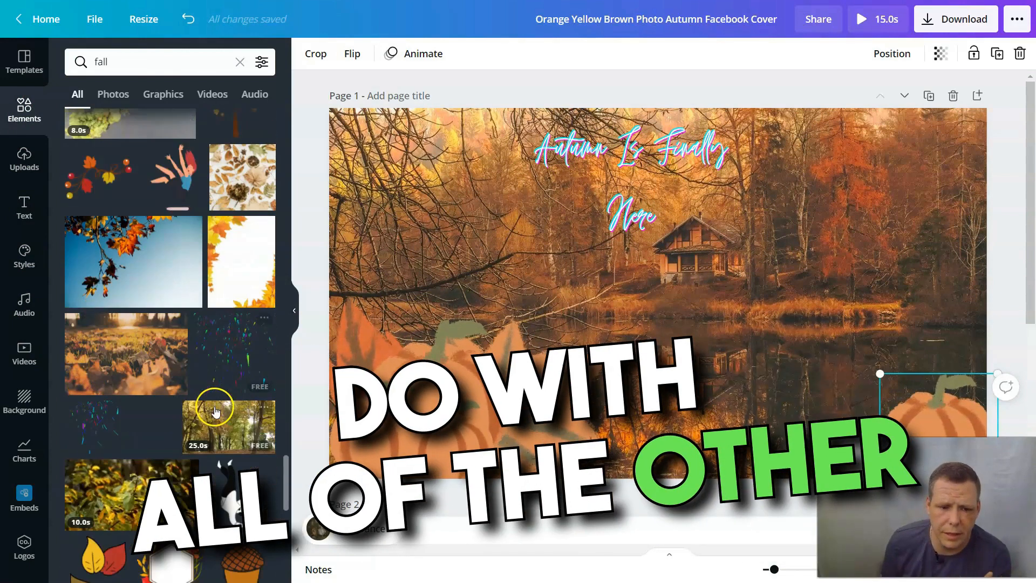
{"action": "scroll", "coordinate": [218, 412], "scroll_direction": "down", "scroll_amount": 3}
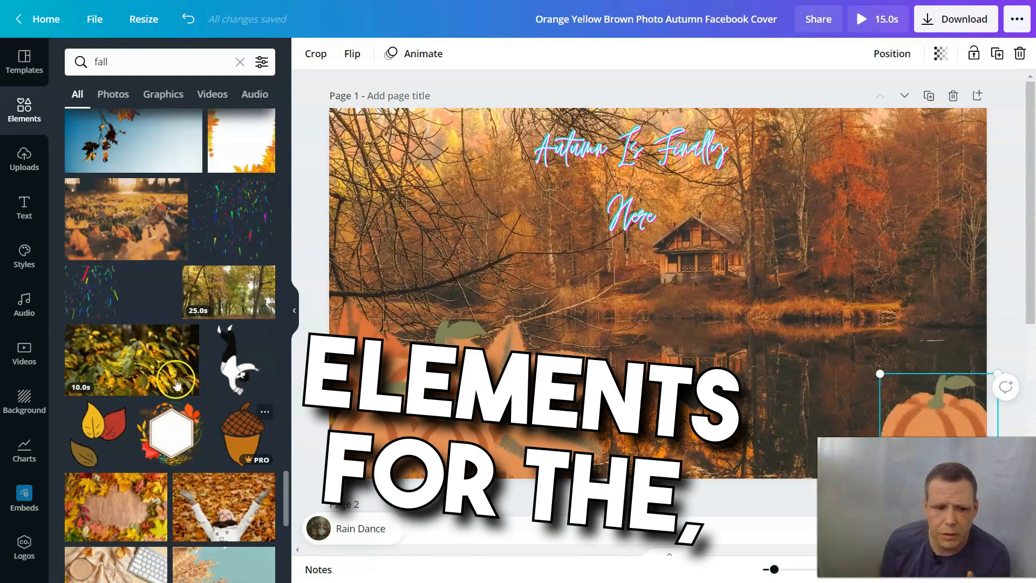
{"action": "scroll", "coordinate": [180, 384], "scroll_direction": "down", "scroll_amount": 3}
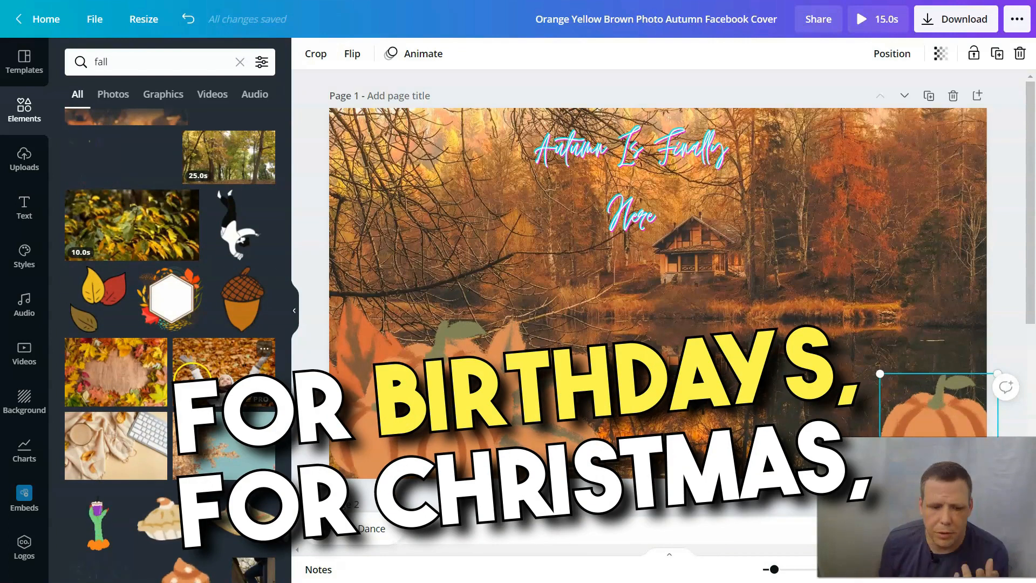
{"action": "scroll", "coordinate": [192, 378], "scroll_direction": "down", "scroll_amount": 6}
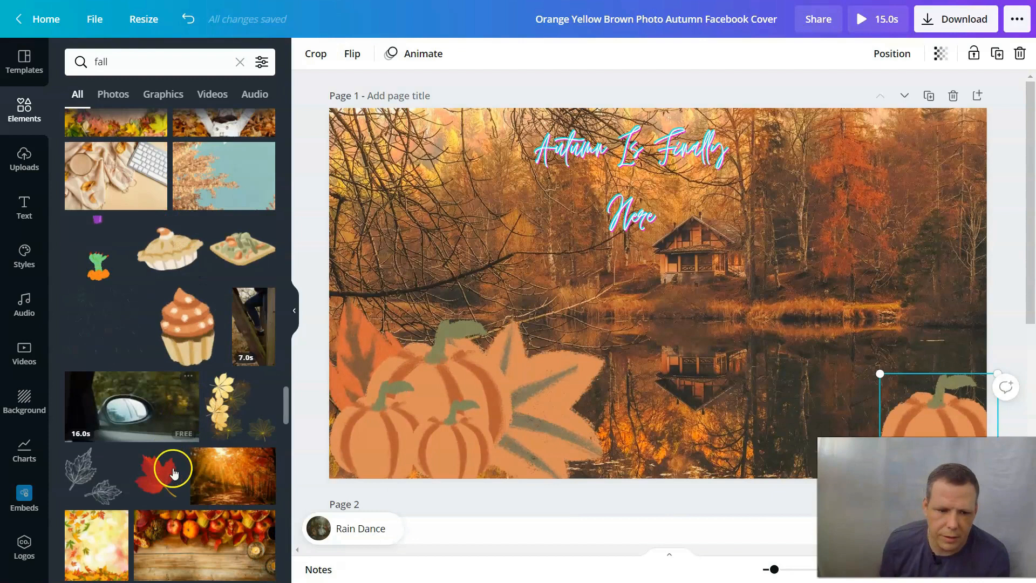
{"action": "scroll", "coordinate": [221, 438], "scroll_direction": "down", "scroll_amount": 3}
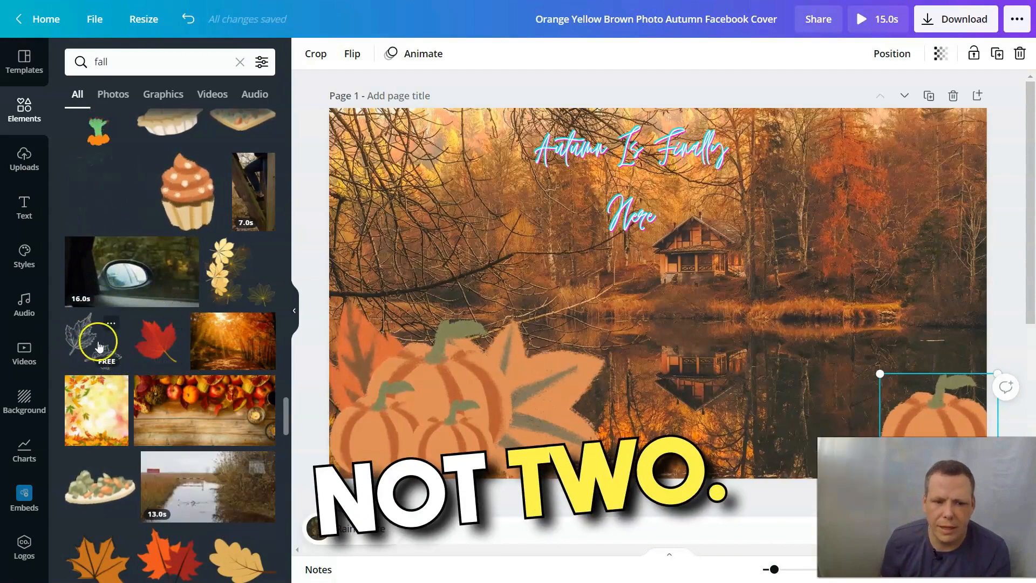
Step: Try the outlined maple leaves graphic at a reduced size below the heading, and delete it
{"action": "left_click_drag", "start_coordinate": [102, 351], "coordinate": [670, 322]}
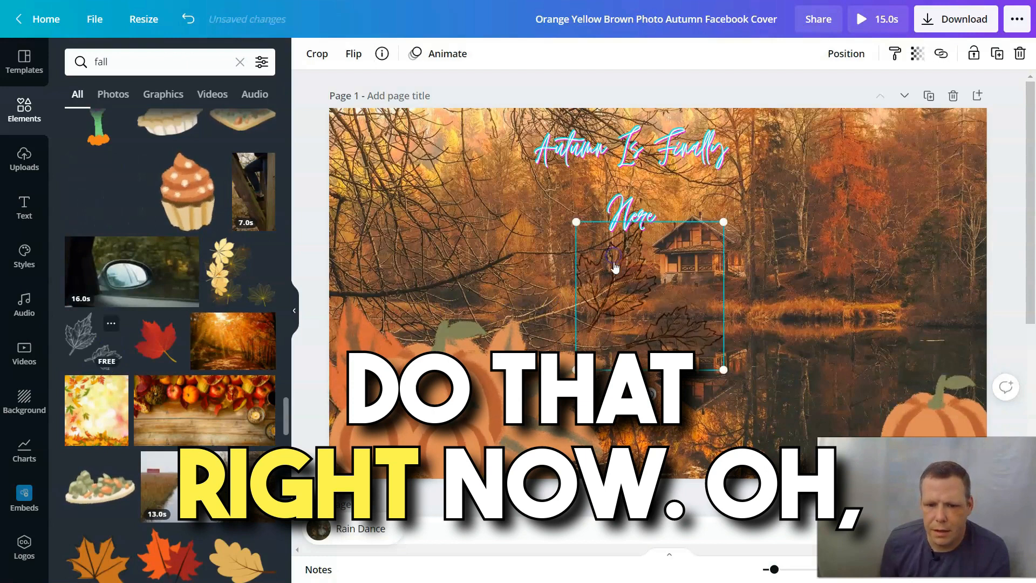
{"action": "left_click_drag", "start_coordinate": [713, 370], "coordinate": [659, 326]}
{"action": "right_click", "coordinate": [642, 285]}
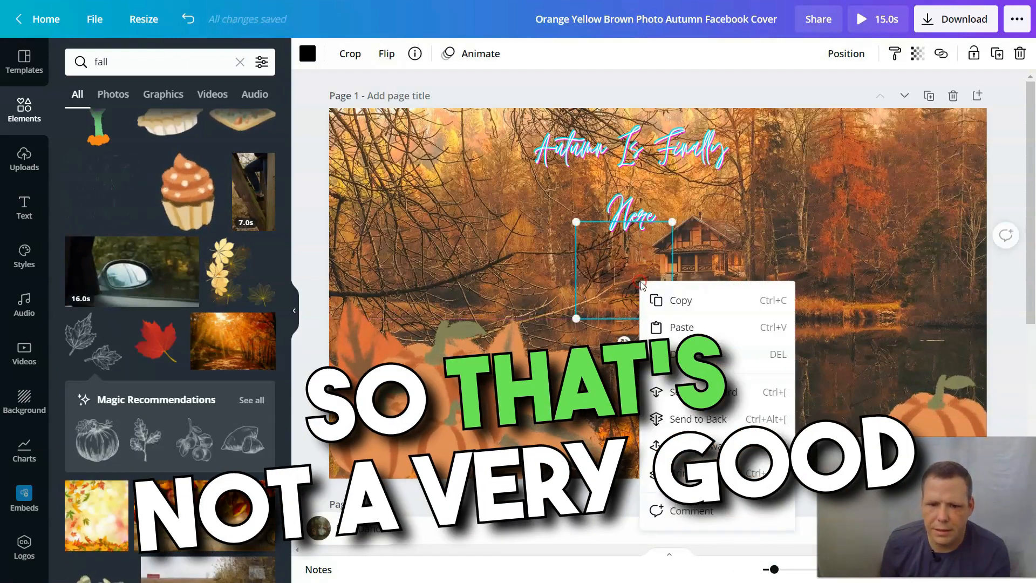
{"action": "left_click", "coordinate": [674, 354]}
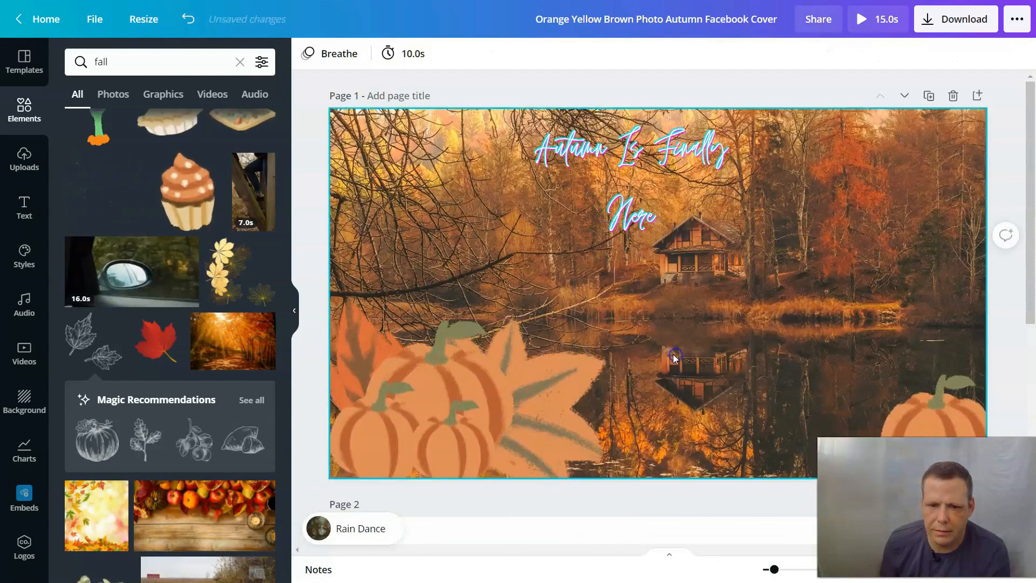
Step: Add the white swirl graphic from the fall results to the cover and shrink it
{"action": "scroll", "coordinate": [174, 409], "scroll_direction": "down", "scroll_amount": 2}
{"action": "scroll", "coordinate": [174, 409], "scroll_direction": "down", "scroll_amount": 2}
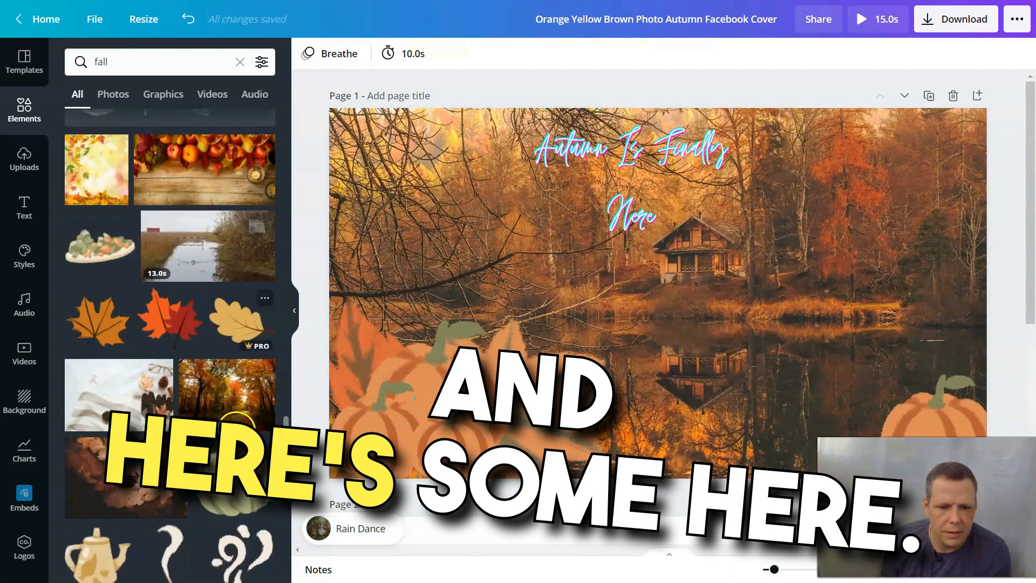
{"action": "scroll", "coordinate": [237, 423], "scroll_direction": "down", "scroll_amount": 5}
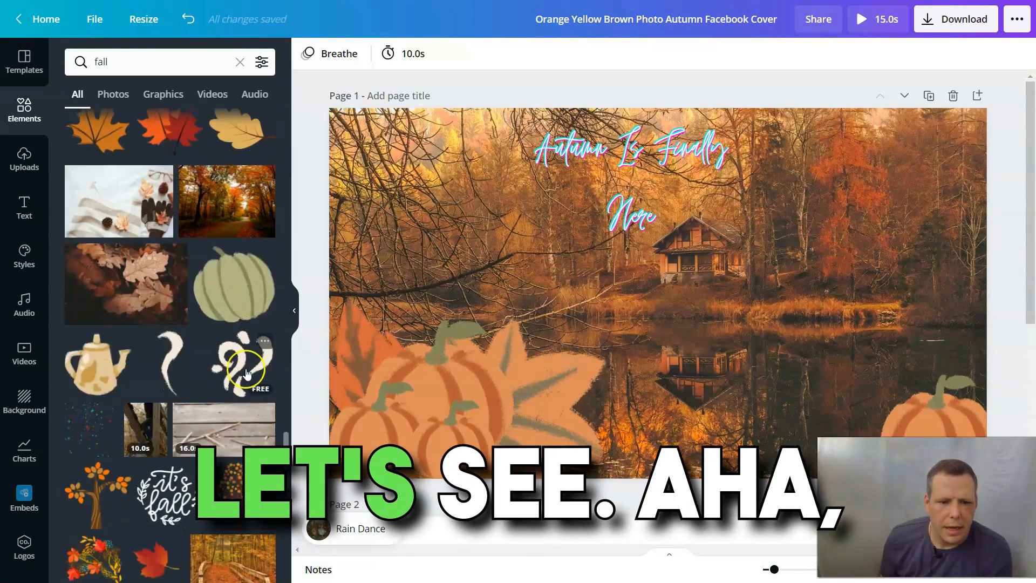
{"action": "left_click_drag", "start_coordinate": [284, 360], "coordinate": [645, 219]}
{"action": "left_click_drag", "start_coordinate": [785, 239], "coordinate": [721, 342]}
Step: Rotate the white swirl a quarter turn counterclockwise beside the heading's right end and reduce it to about 157 by 164
{"action": "left_click_drag", "start_coordinate": [654, 410], "coordinate": [459, 198]}
{"action": "left_click_drag", "start_coordinate": [465, 283], "coordinate": [546, 187]}
{"action": "left_click_drag", "start_coordinate": [512, 143], "coordinate": [480, 180]}
{"action": "left_click_drag", "start_coordinate": [663, 168], "coordinate": [780, 172]}
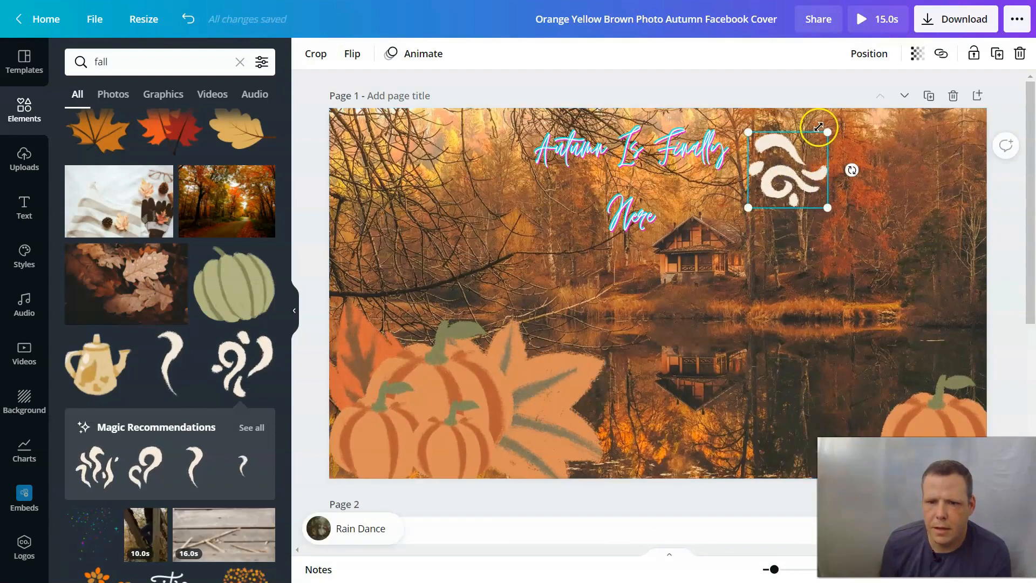
{"action": "left_click_drag", "start_coordinate": [814, 144], "coordinate": [808, 147]}
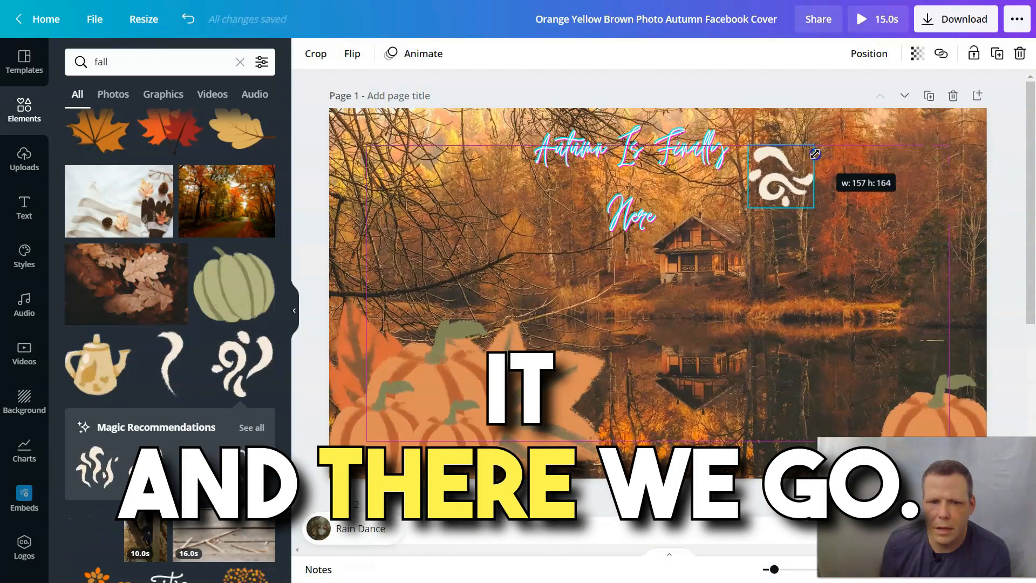
Step: Add a second white swirl, rotate it a quarter turn counterclockwise, and shrink it next to the pumpkins
{"action": "left_click", "coordinate": [801, 174]}
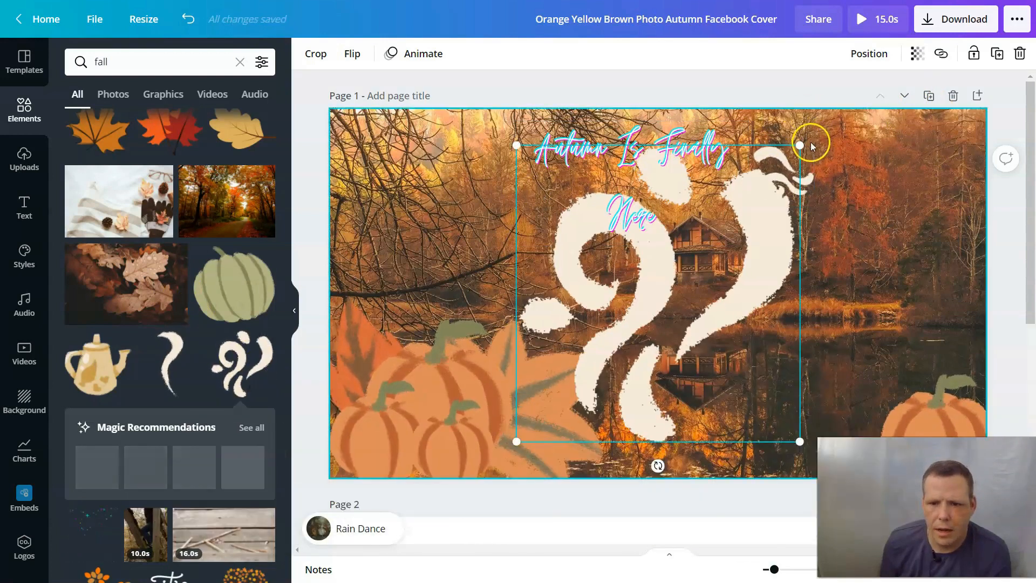
{"action": "left_click_drag", "start_coordinate": [698, 265], "coordinate": [664, 295]}
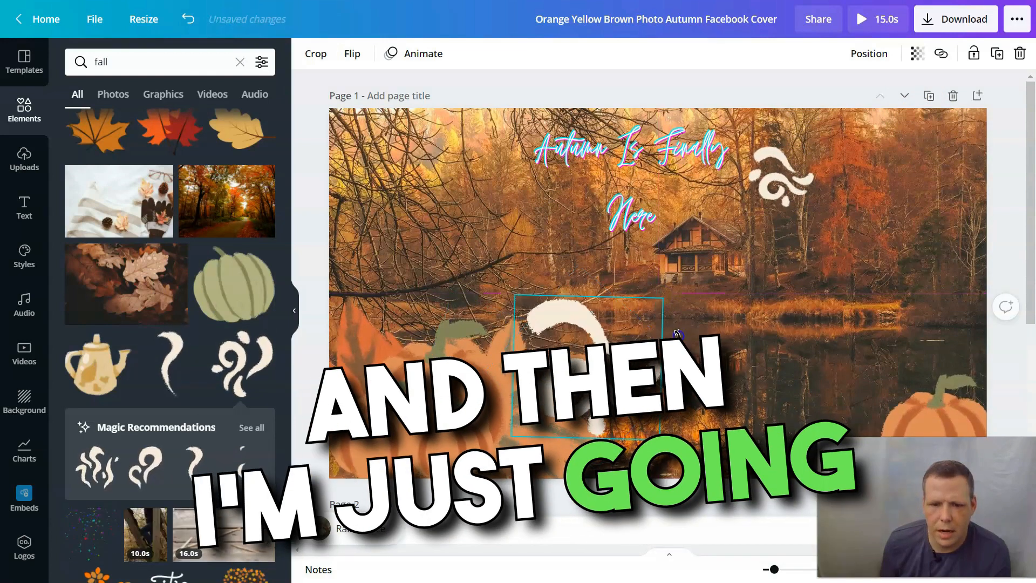
{"action": "left_click_drag", "start_coordinate": [677, 334], "coordinate": [668, 368]}
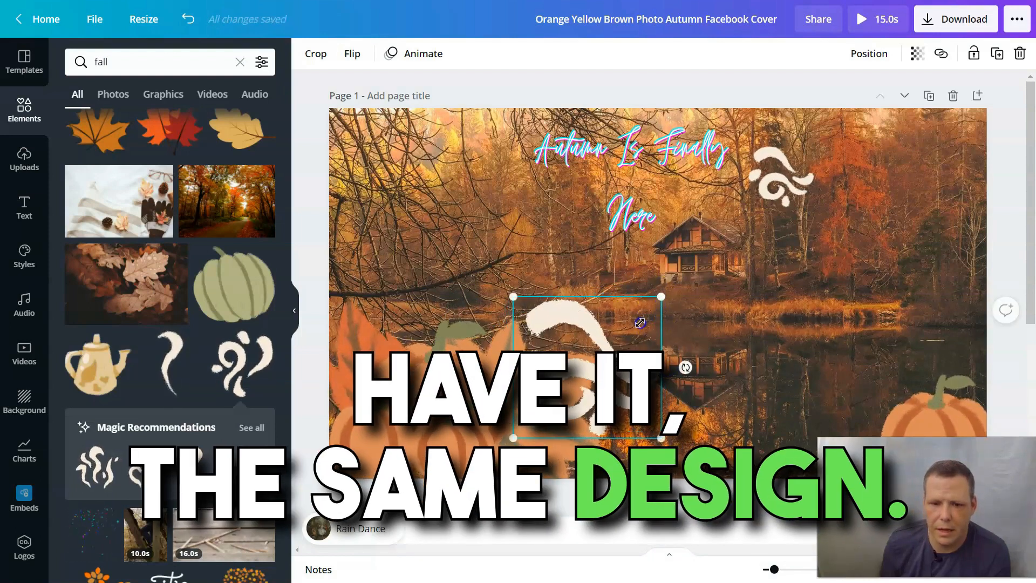
{"action": "left_click_drag", "start_coordinate": [640, 322], "coordinate": [632, 335]}
Step: Flip the second swirl into a mirror image of the first, and place it at a matching small size beside the heading's left end
{"action": "left_click", "coordinate": [362, 56]}
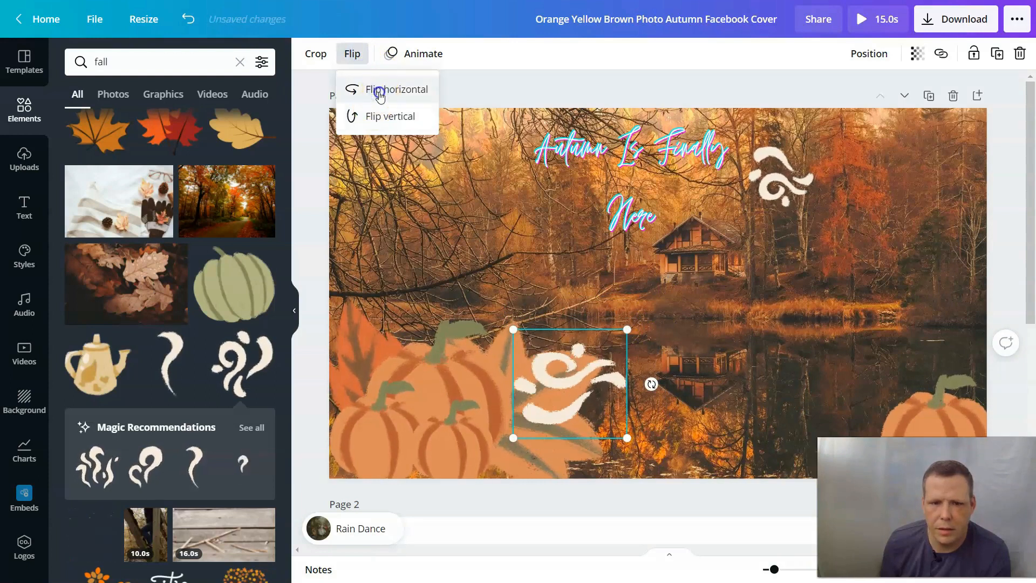
{"action": "left_click", "coordinate": [387, 118]}
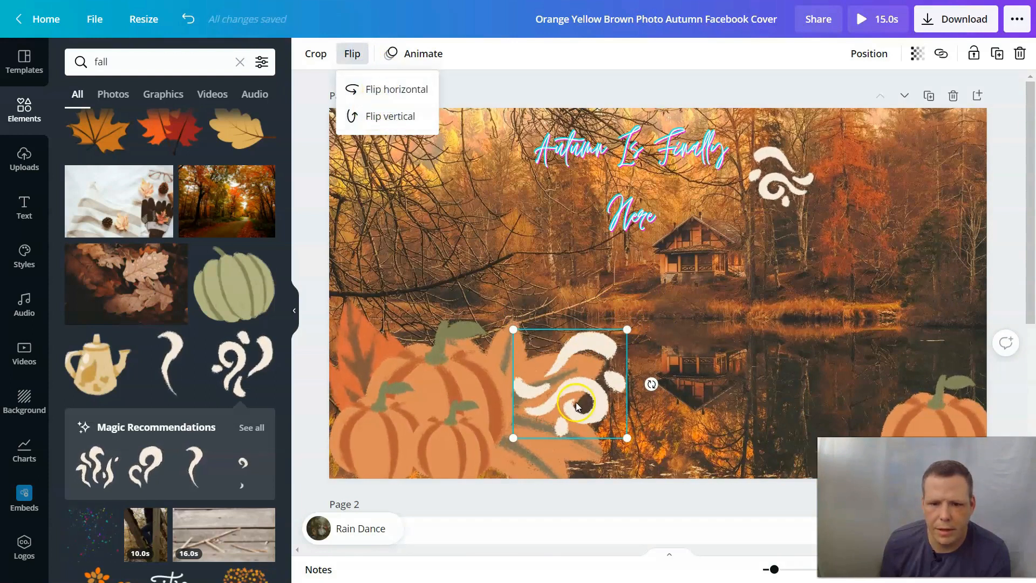
{"action": "left_click", "coordinate": [566, 334]}
{"action": "left_click_drag", "start_coordinate": [512, 239], "coordinate": [469, 144]}
{"action": "left_click_drag", "start_coordinate": [528, 120], "coordinate": [476, 173]}
{"action": "left_click", "coordinate": [477, 176]}
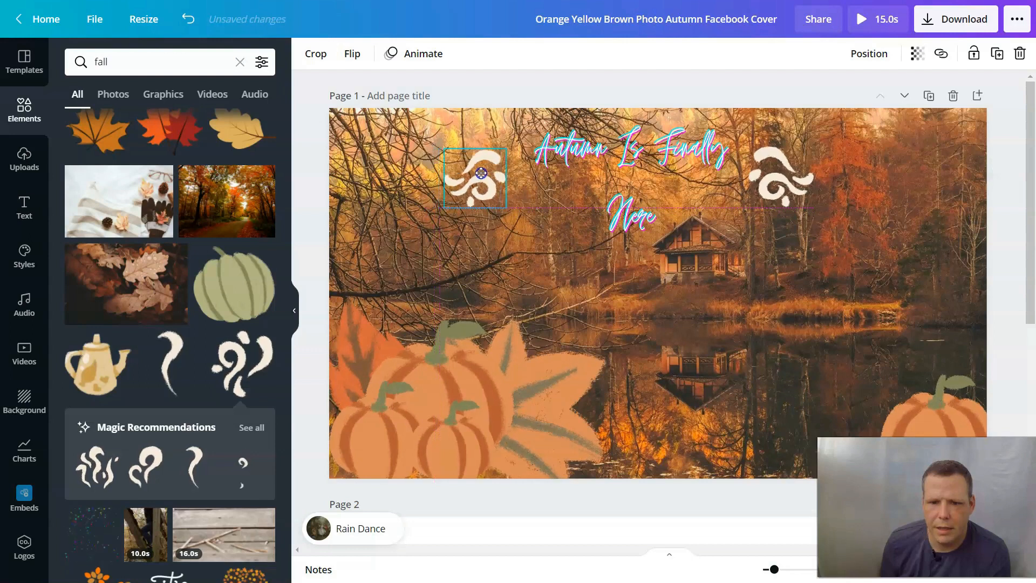
{"action": "left_click_drag", "start_coordinate": [501, 147], "coordinate": [486, 175]}
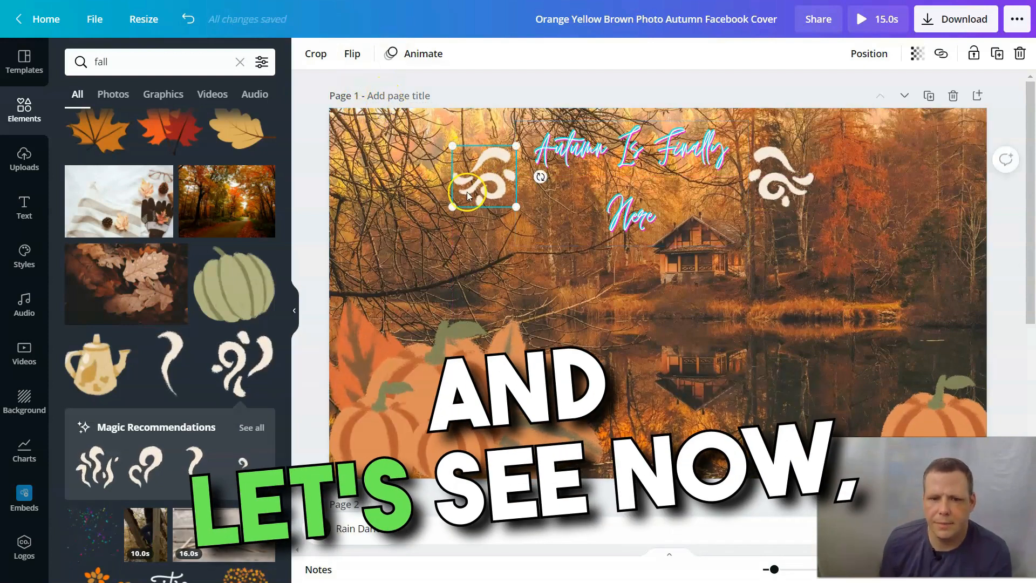
Step: Apply the Rise animation to both white swirls beside the heading
{"action": "left_click", "coordinate": [410, 53]}
{"action": "left_click", "coordinate": [237, 236]}
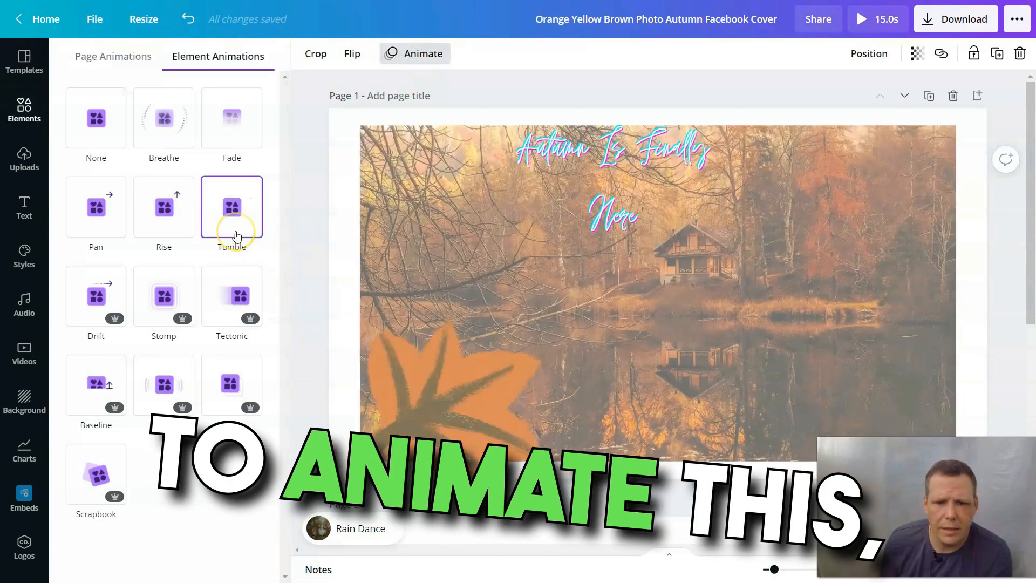
{"action": "left_click", "coordinate": [167, 236]}
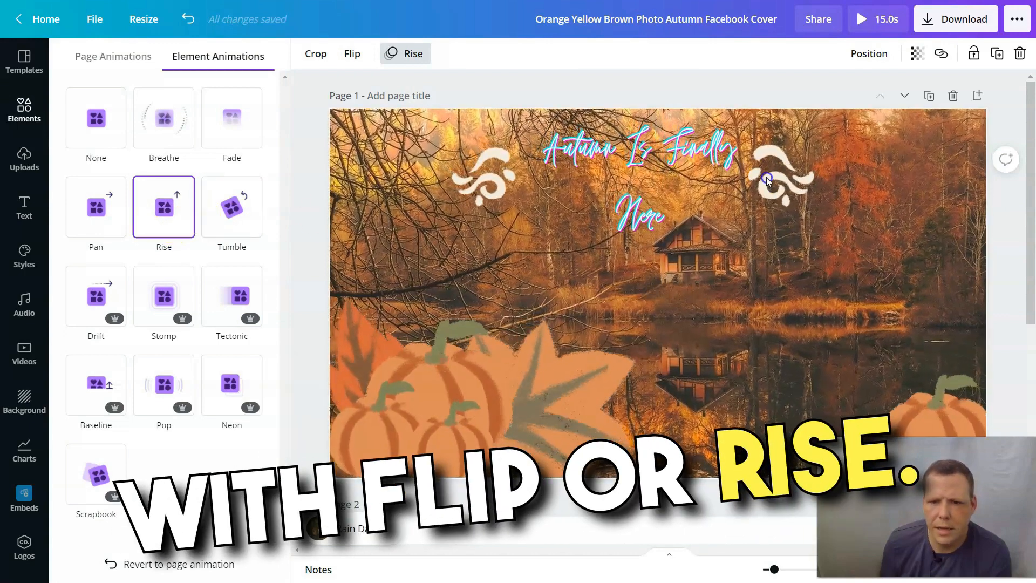
{"action": "left_click", "coordinate": [766, 176]}
{"action": "left_click", "coordinate": [163, 209]}
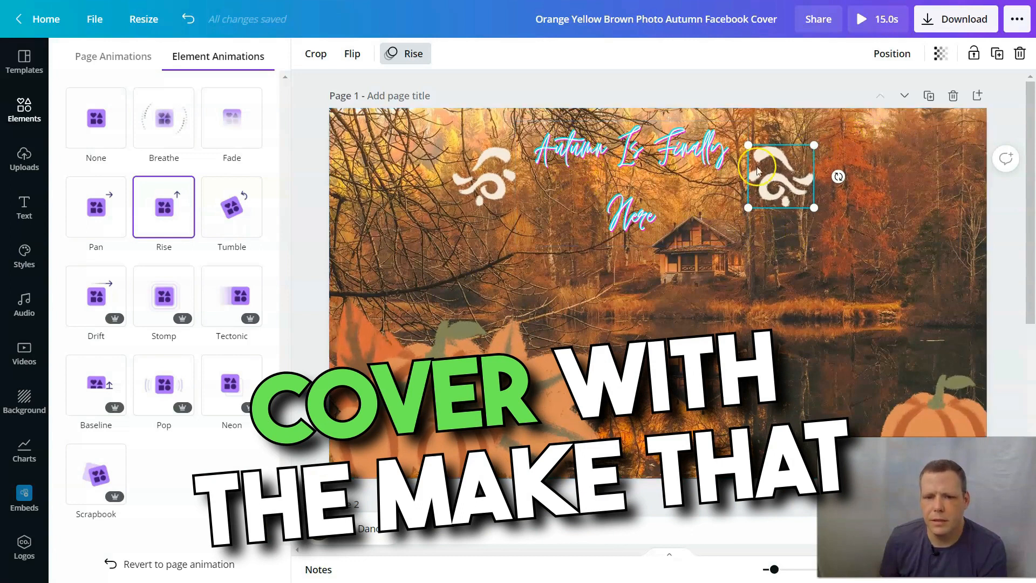
Step: Enlarge the left swirl to about 163 by 170 and the right swirl to about 165 by 172
{"action": "left_click_drag", "start_coordinate": [520, 141], "coordinate": [523, 140]}
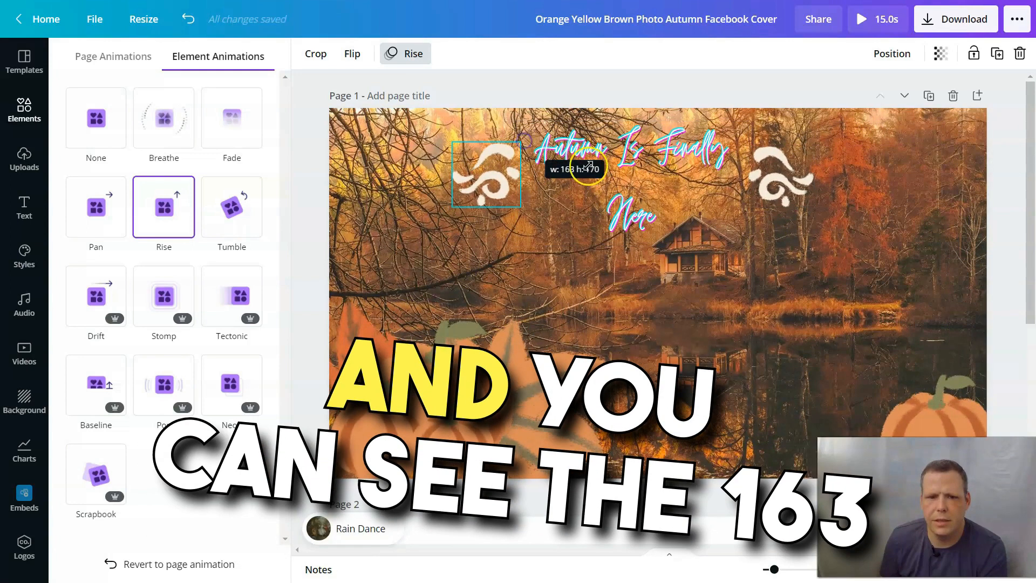
{"action": "left_click", "coordinate": [777, 173]}
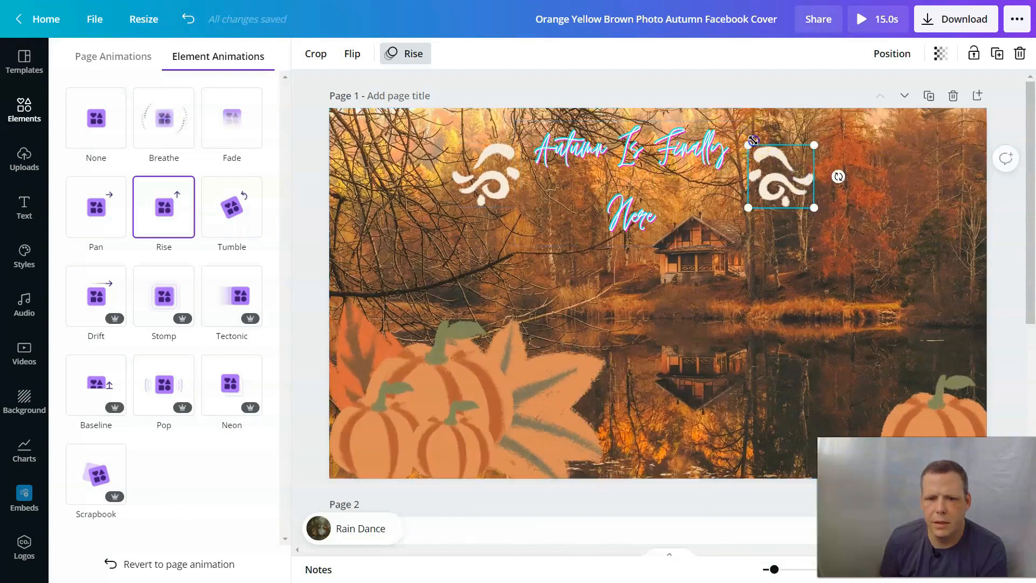
{"action": "left_click_drag", "start_coordinate": [750, 138], "coordinate": [750, 137]}
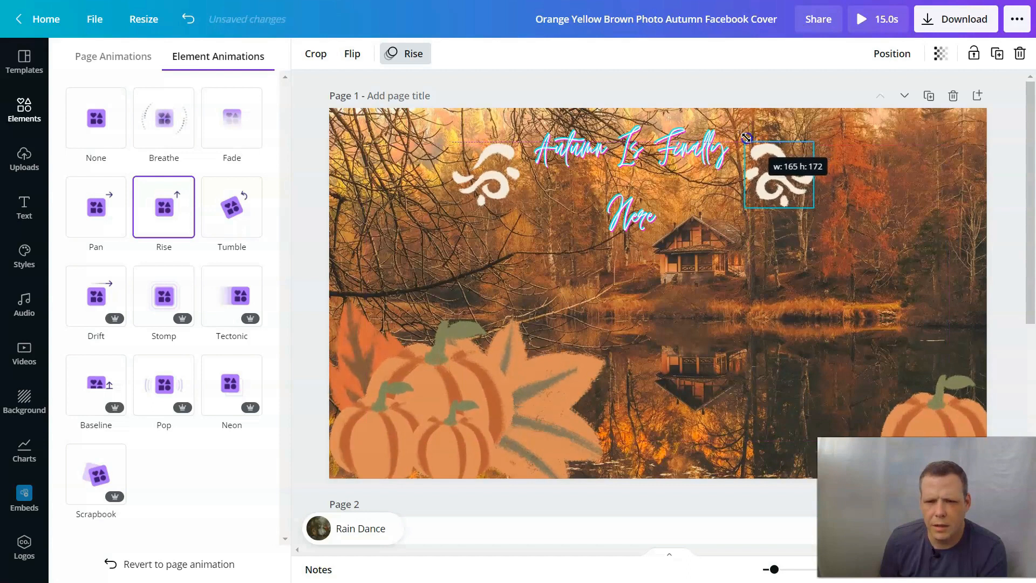
{"action": "left_click_drag", "start_coordinate": [745, 136], "coordinate": [751, 138]}
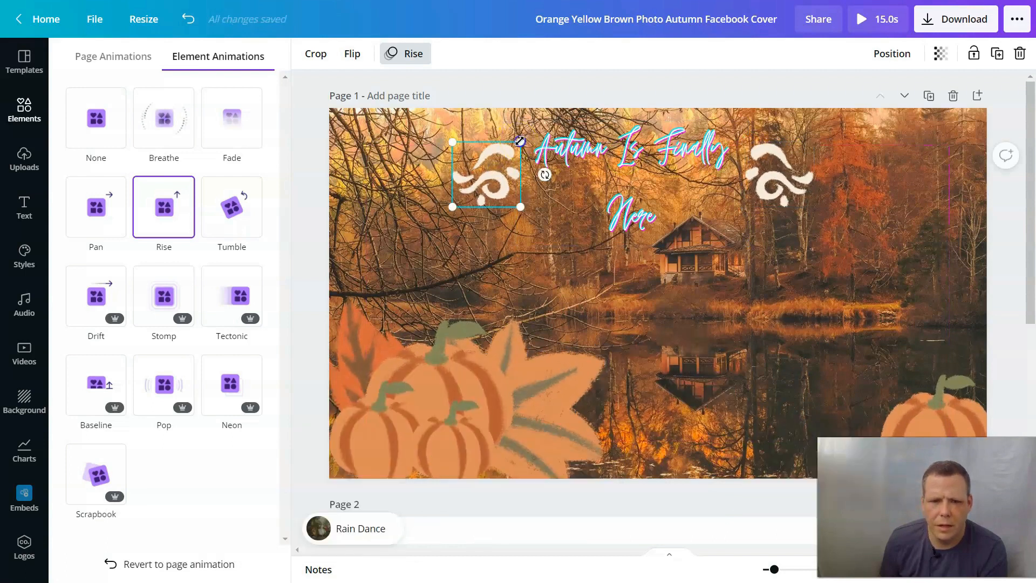
{"action": "left_click_drag", "start_coordinate": [524, 141], "coordinate": [522, 142]}
{"action": "left_click", "coordinate": [514, 180]}
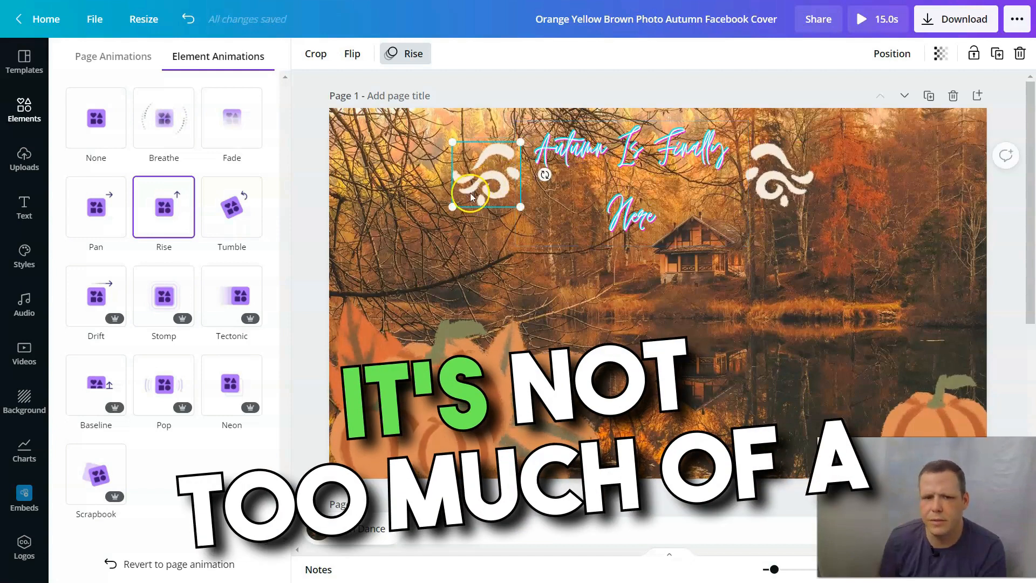
Step: Try the Breathe animation on the autumn background photo
{"action": "left_click", "coordinate": [620, 297]}
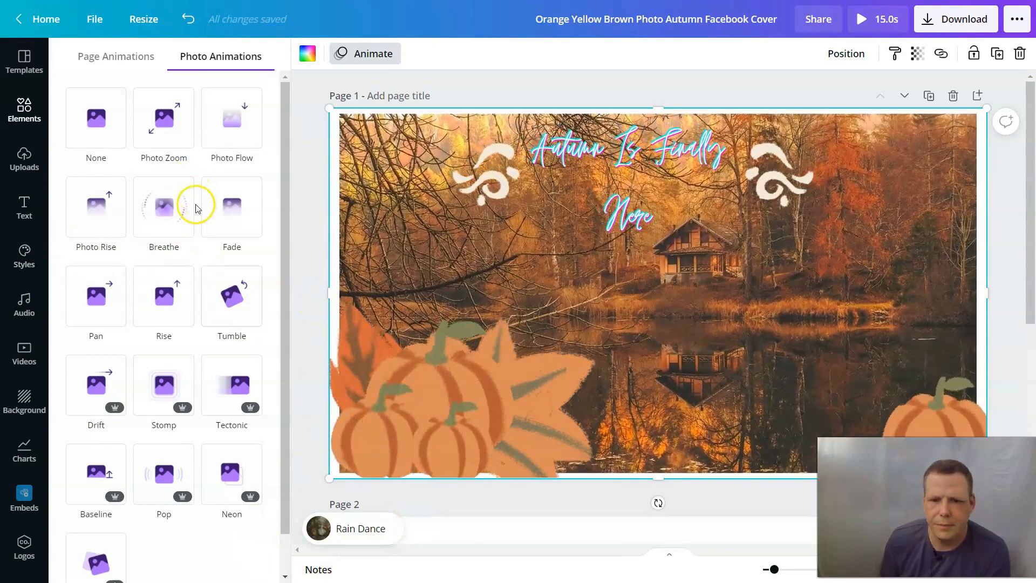
{"action": "left_click", "coordinate": [194, 208]}
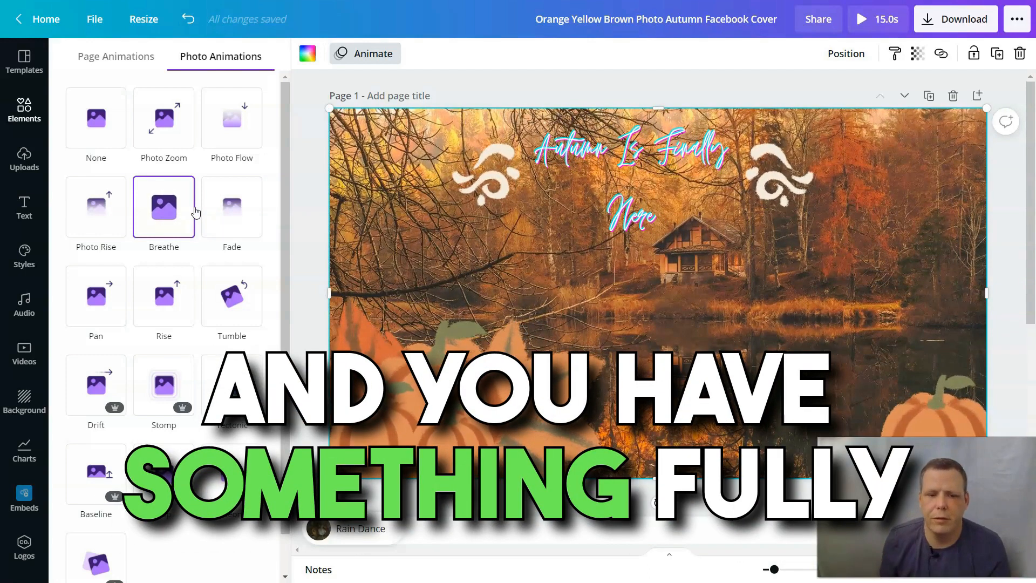
{"action": "left_click", "coordinate": [189, 210]}
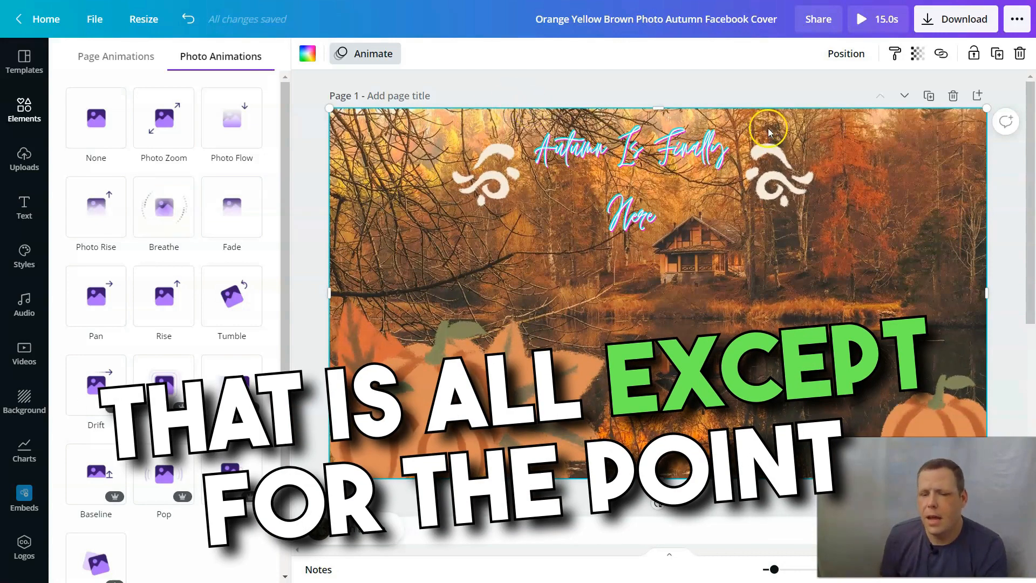
Step: Look over the cover's download, sharing and publishing options
{"action": "left_click", "coordinate": [939, 16]}
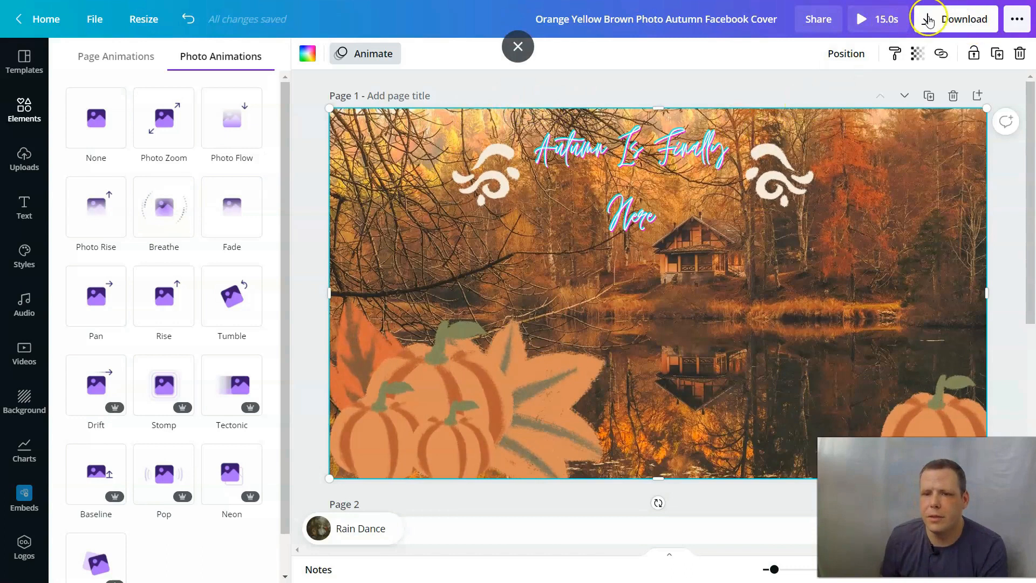
{"action": "left_click", "coordinate": [819, 21]}
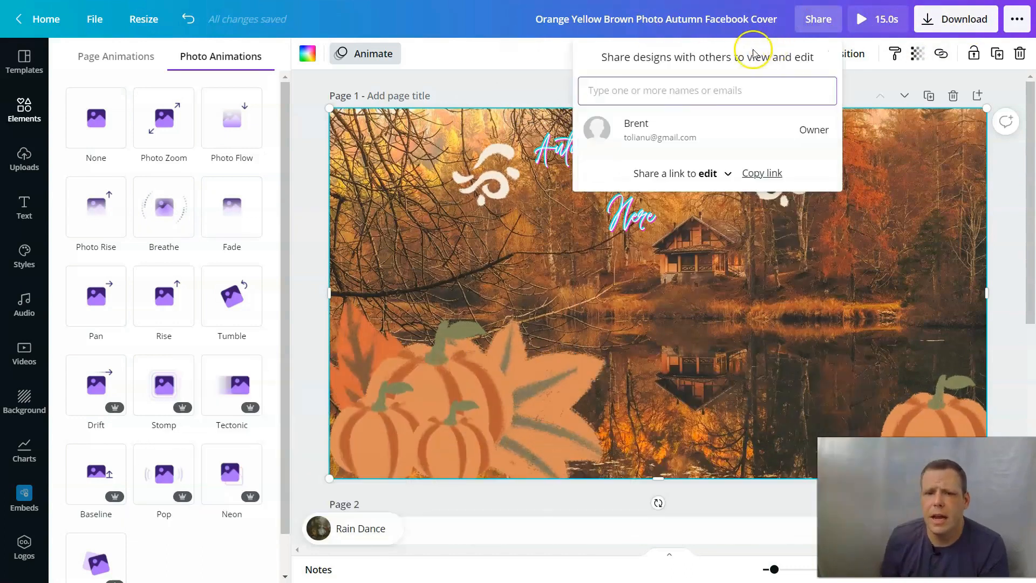
{"action": "left_click", "coordinate": [1021, 19]}
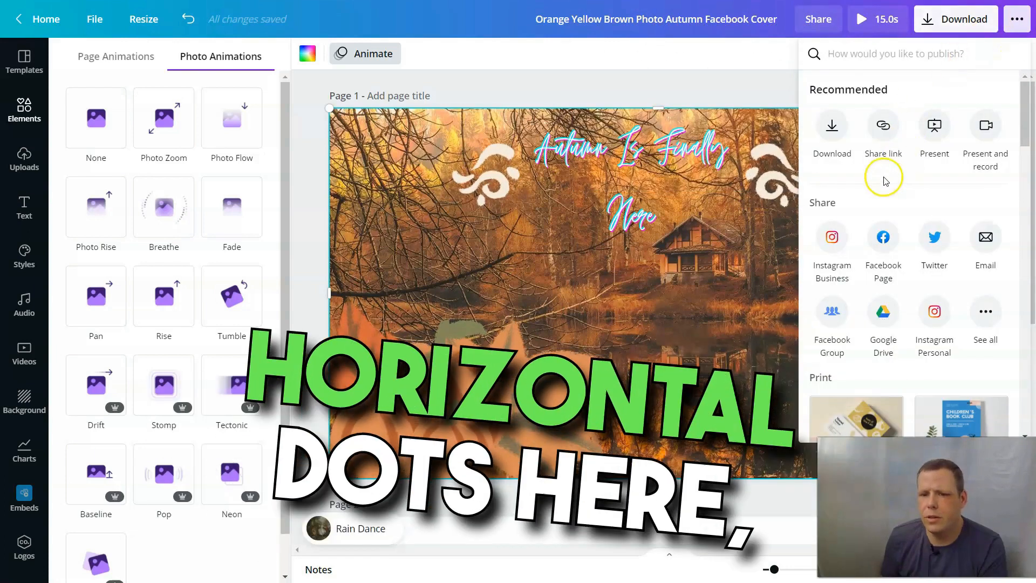